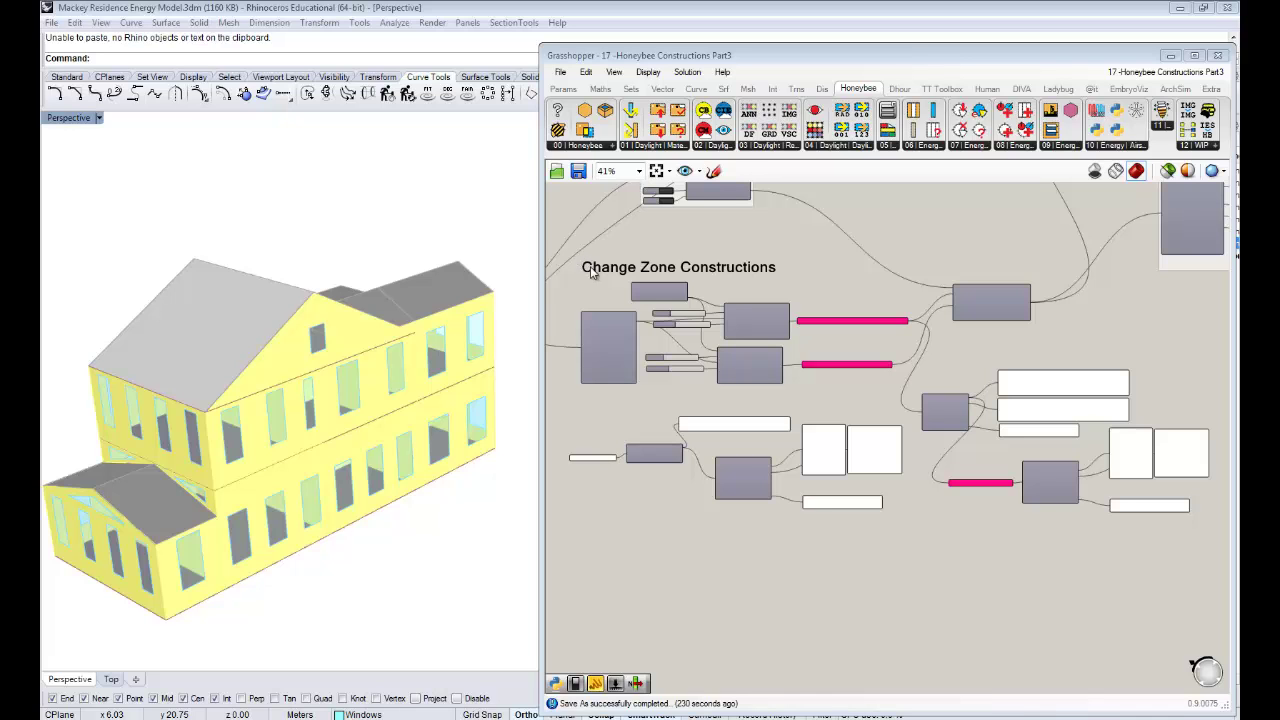
# Examine the components that select the wall and roof constructions and feed them to the zone construction component.
pyautogui.scroll(5, 854, 392)
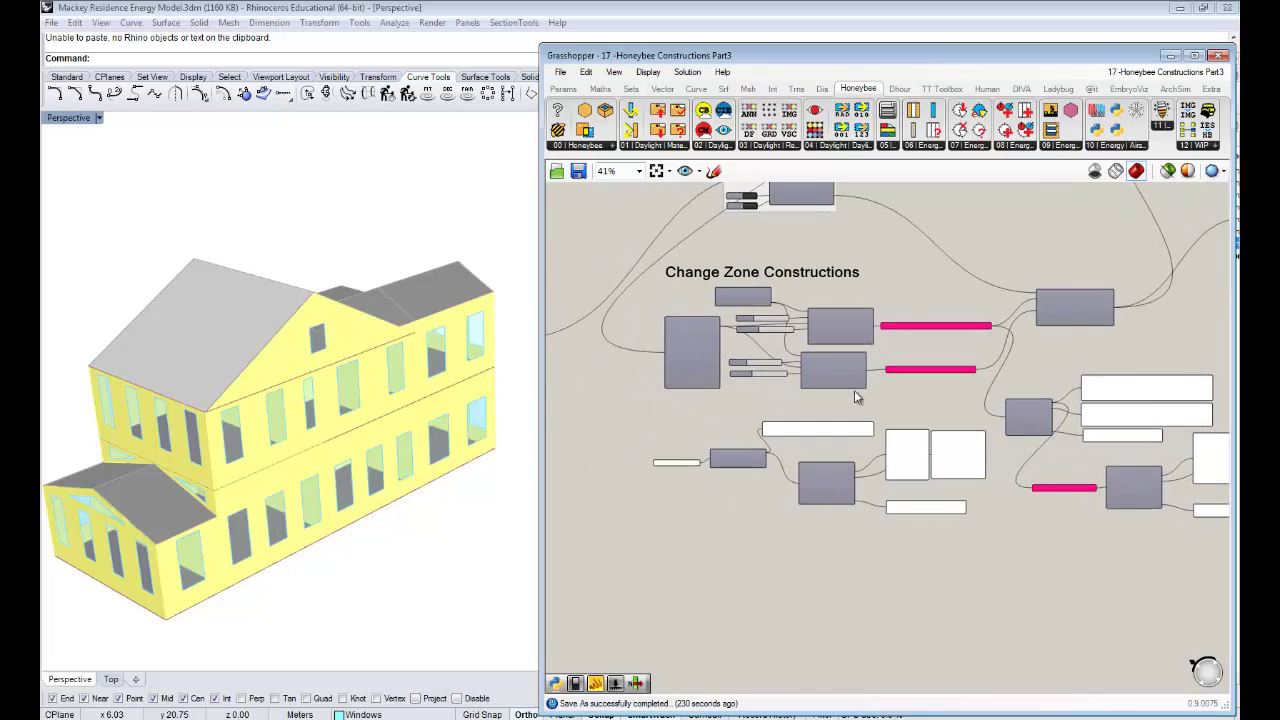
pyautogui.moveTo(385, 374); pyautogui.dragTo(364, 373, button='right')
pyautogui.moveTo(1094, 382); pyautogui.dragTo(892, 391, button='right')
pyautogui.moveTo(999, 310); pyautogui.dragTo(949, 265, button='right')
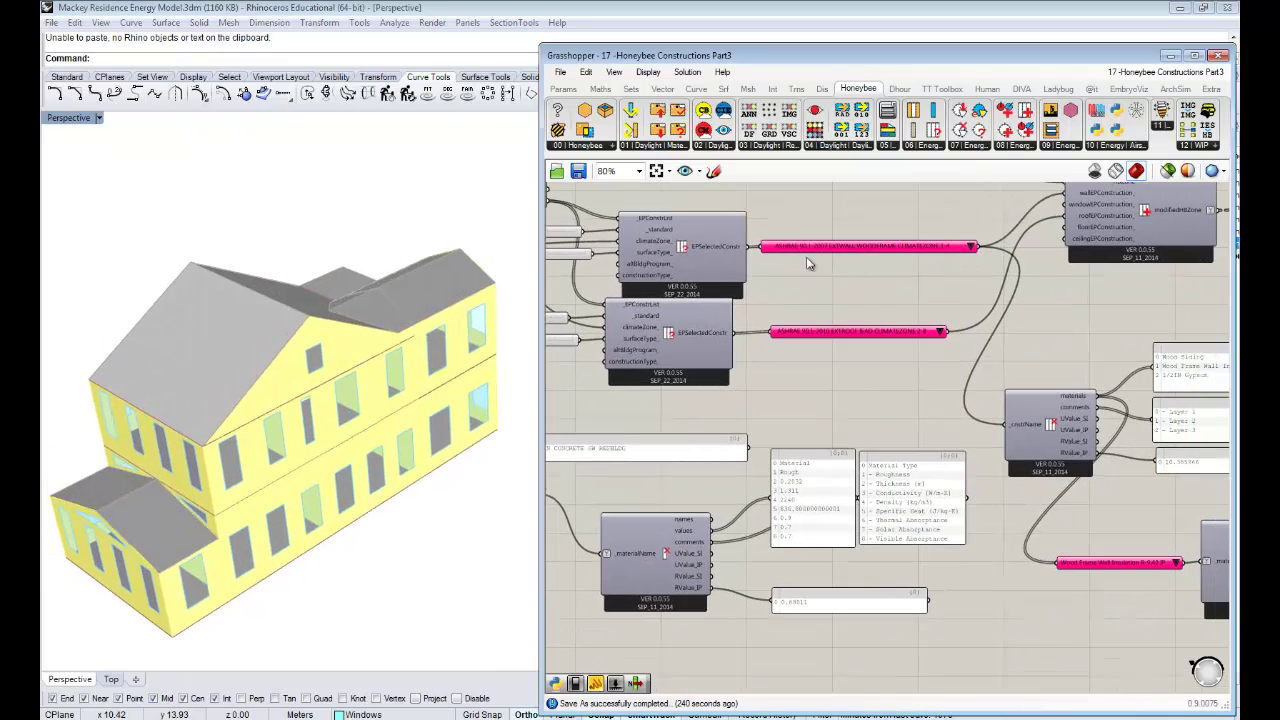
pyautogui.moveTo(836, 336); pyautogui.dragTo(745, 352, button='right')
pyautogui.moveTo(925, 408); pyautogui.dragTo(701, 345, button='right')
pyautogui.scroll(-3, 905, 315)
pyautogui.scroll(3, 1009, 334)
pyautogui.moveTo(1052, 316); pyautogui.dragTo(984, 318, button='right')
pyautogui.moveTo(776, 286); pyautogui.dragTo(879, 438, button='right')
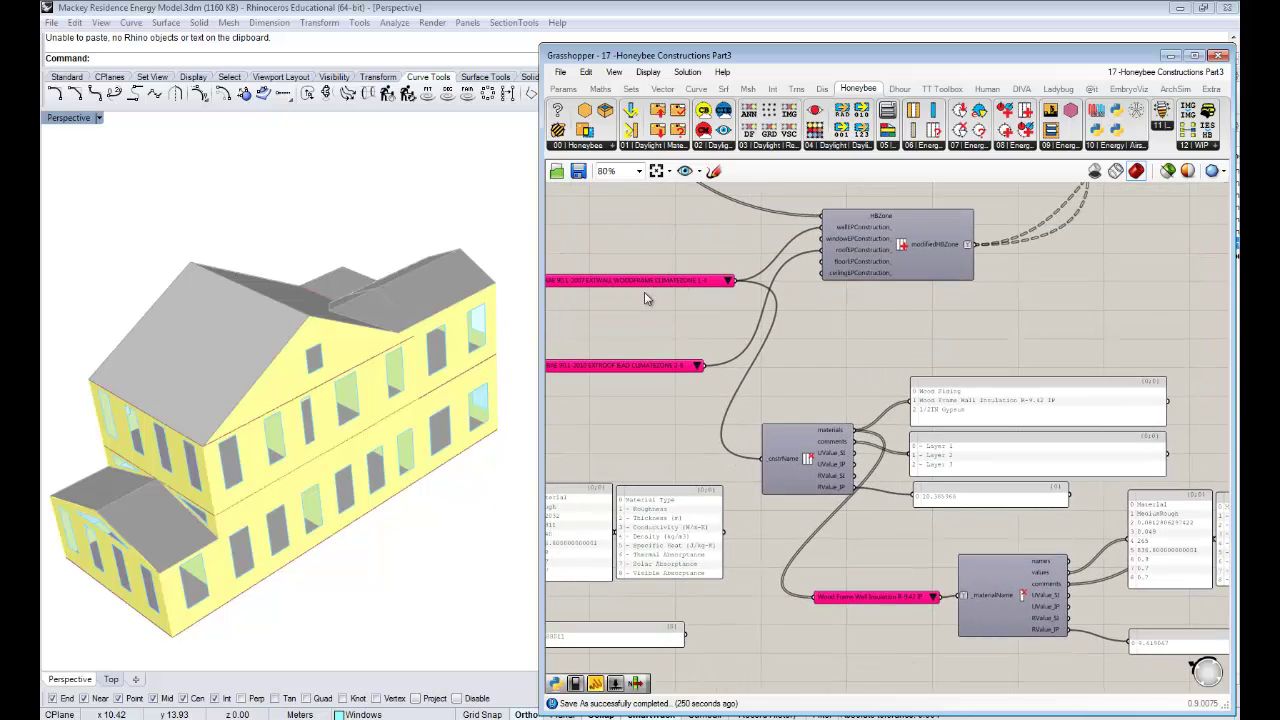
# Examine the panels listing the wall construction's material layers, R-value and insulation material properties.
pyautogui.scroll(2, 760, 371)
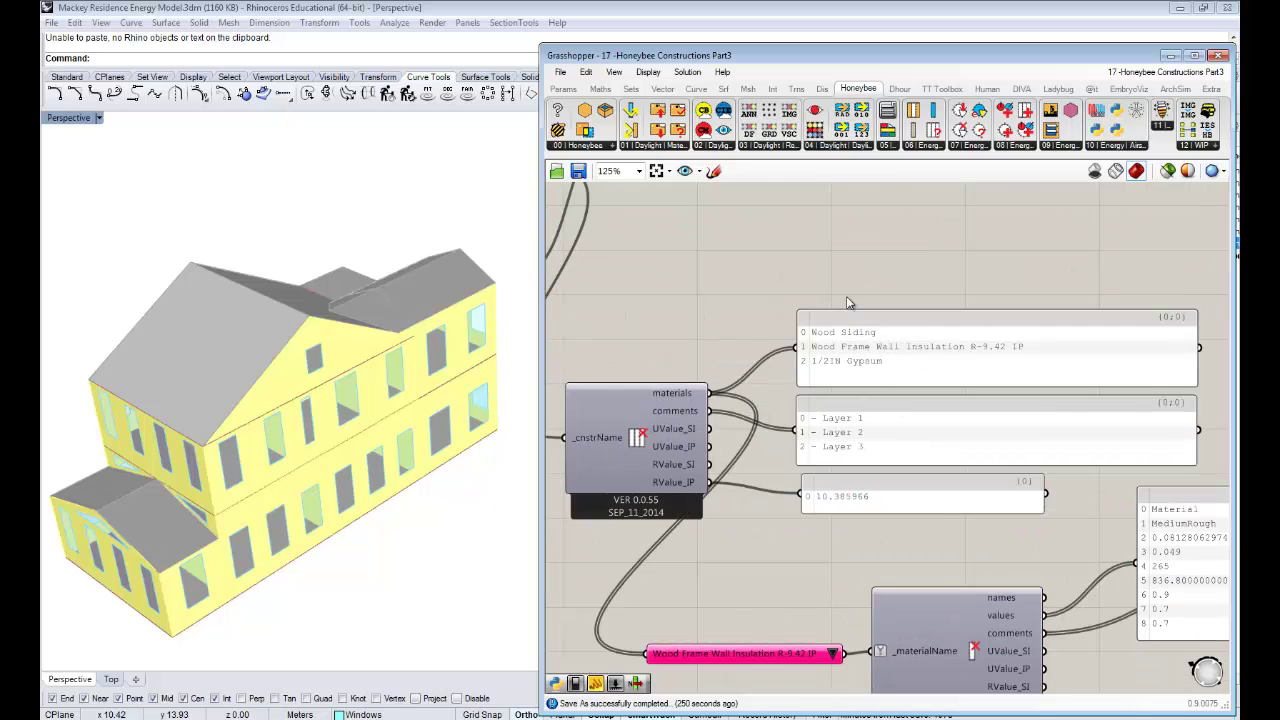
pyautogui.scroll(-1, 845, 314)
pyautogui.moveTo(887, 466); pyautogui.dragTo(740, 368, button='right')
pyautogui.scroll(-1, 780, 350)
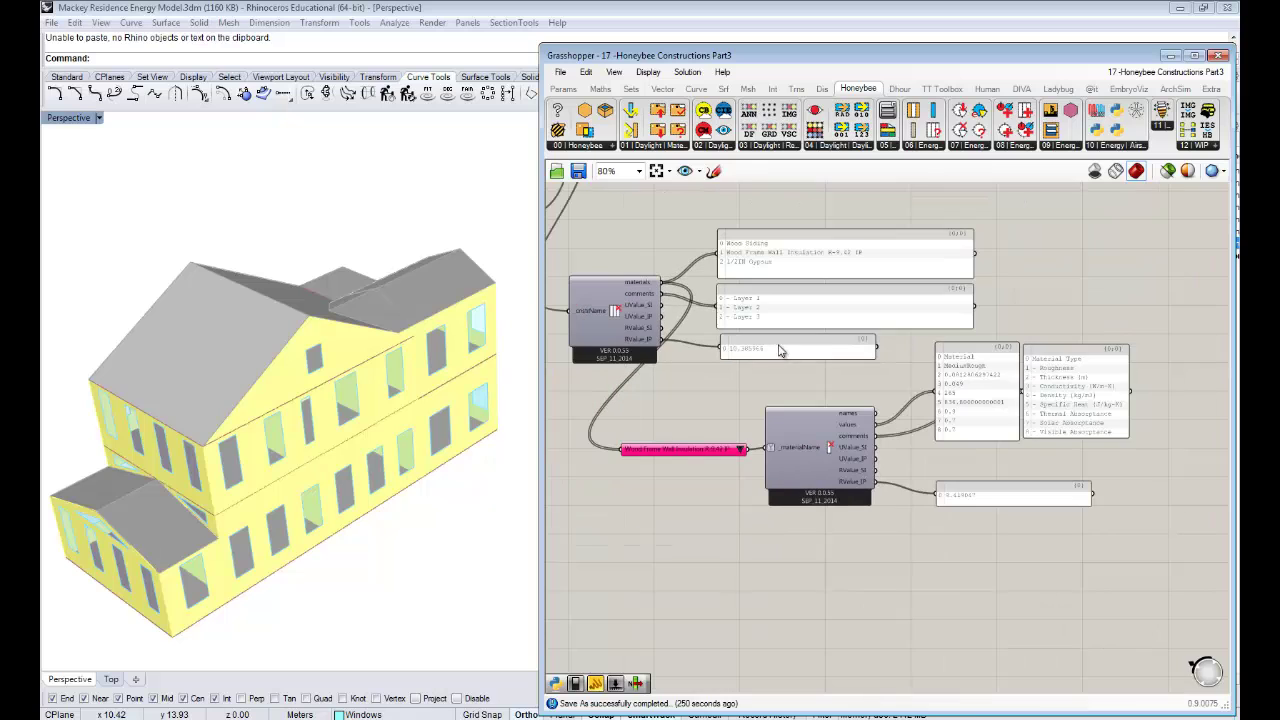
pyautogui.scroll(-2, 986, 329)
pyautogui.moveTo(911, 354); pyautogui.dragTo(1043, 341, button='right')
pyautogui.scroll(-1, 1000, 340)
pyautogui.scroll(3, 905, 301)
pyautogui.scroll(1, 906, 308)
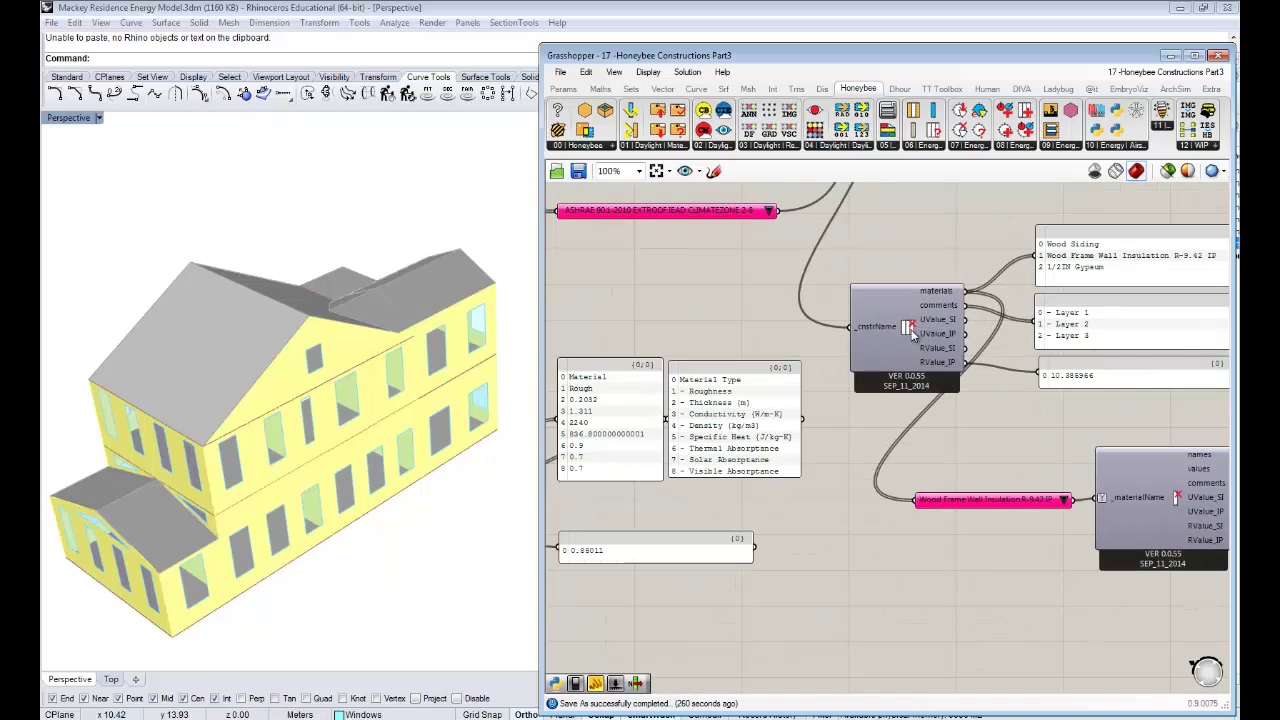
# Delete the construction and material decomposition components together with their connected panels, keeping the library call component.
pyautogui.scroll(-1, 889, 362)
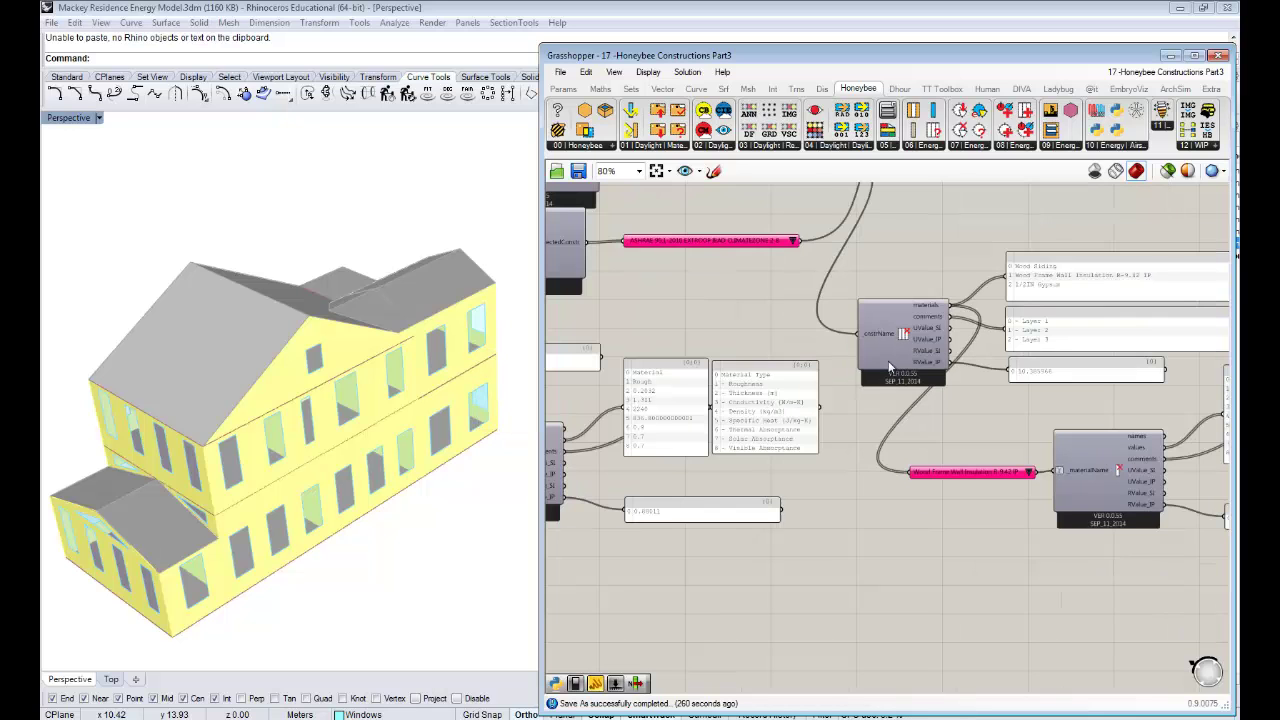
pyautogui.moveTo(770, 379); pyautogui.dragTo(901, 371, button='right')
pyautogui.scroll(-1, 901, 371)
pyautogui.scroll(-1, 901, 371)
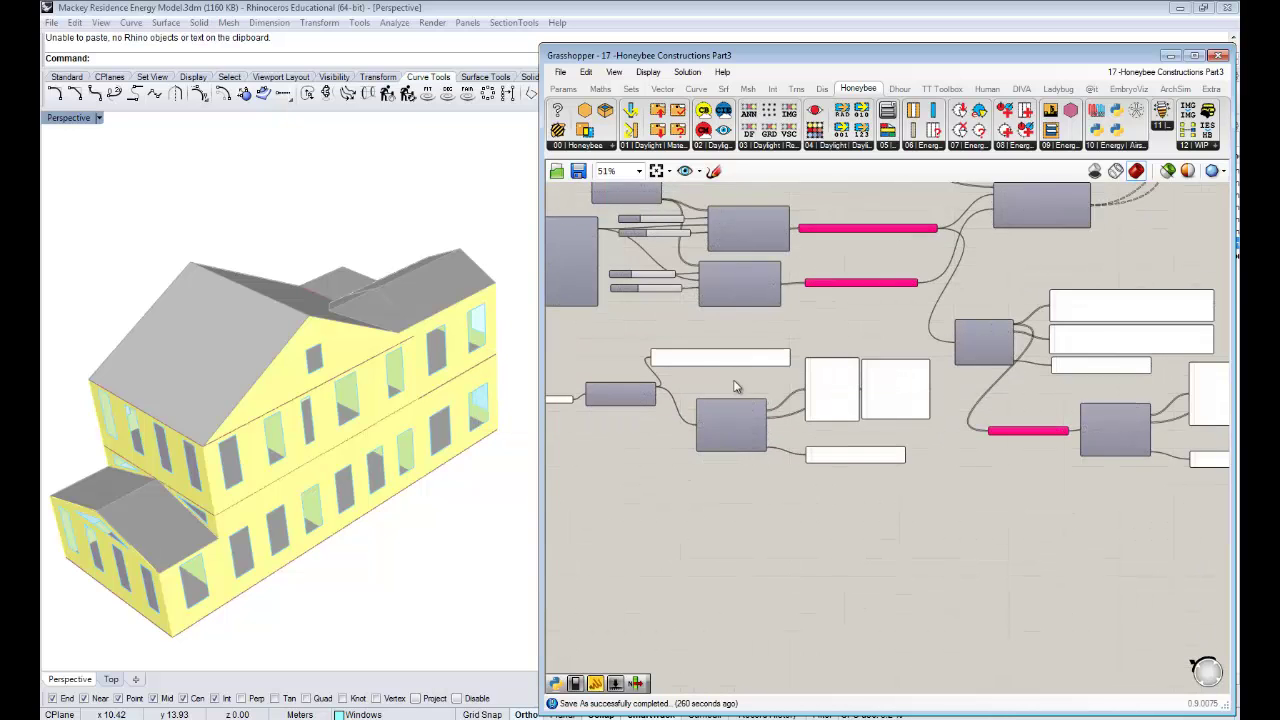
pyautogui.moveTo(736, 380); pyautogui.dragTo(672, 357, button='right')
pyautogui.scroll(2, 674, 376)
pyautogui.scroll(-3, 678, 385)
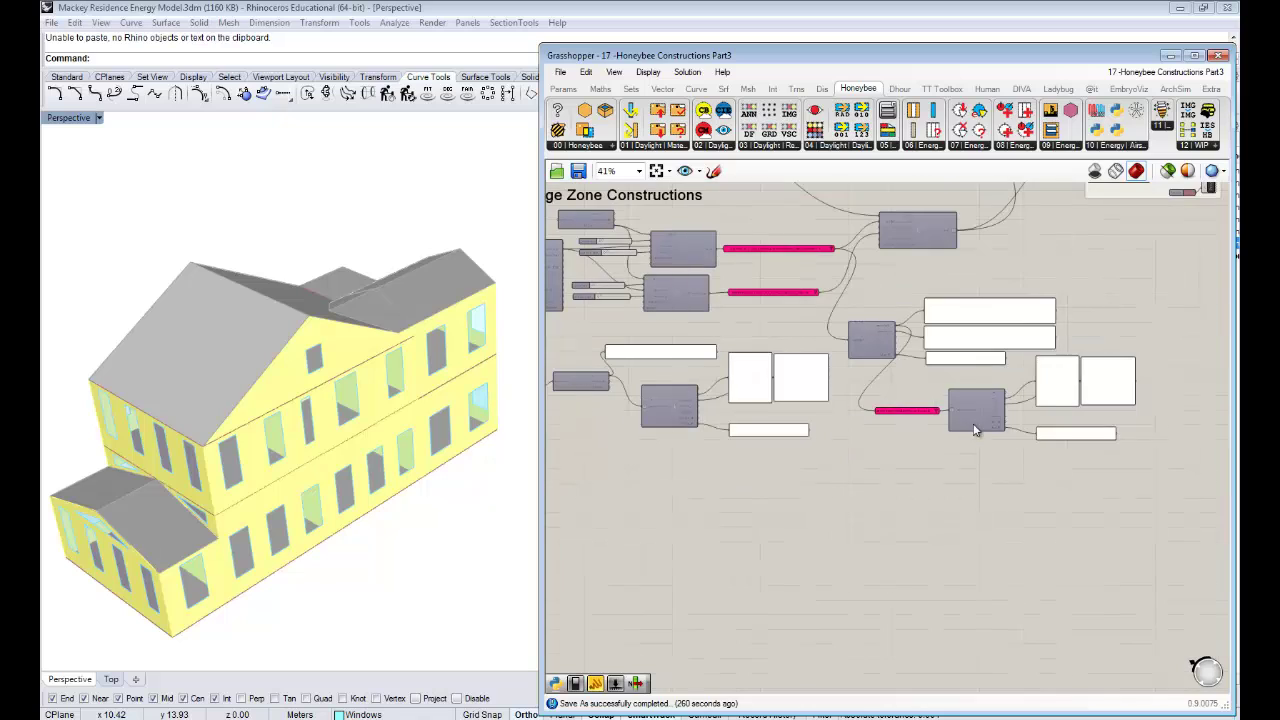
pyautogui.moveTo(1160, 491); pyautogui.dragTo(862, 291)
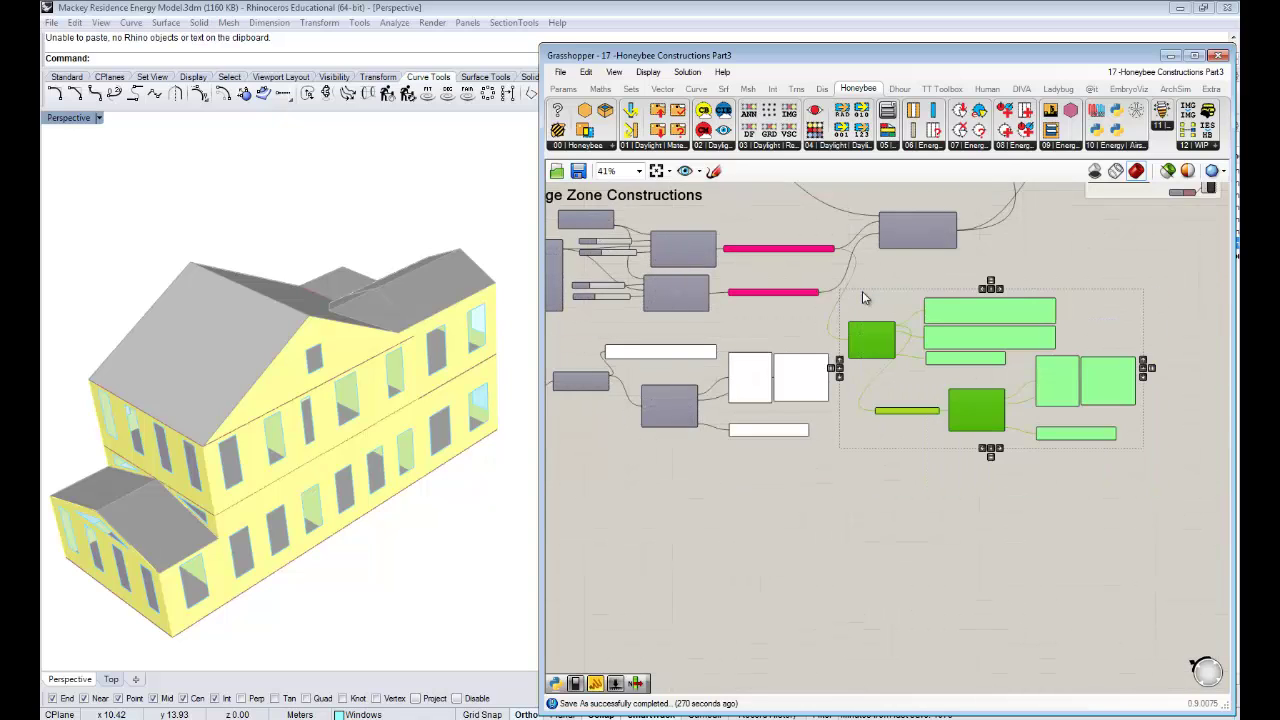
pyautogui.press('Delete')
pyautogui.moveTo(928, 457); pyautogui.dragTo(635, 380)
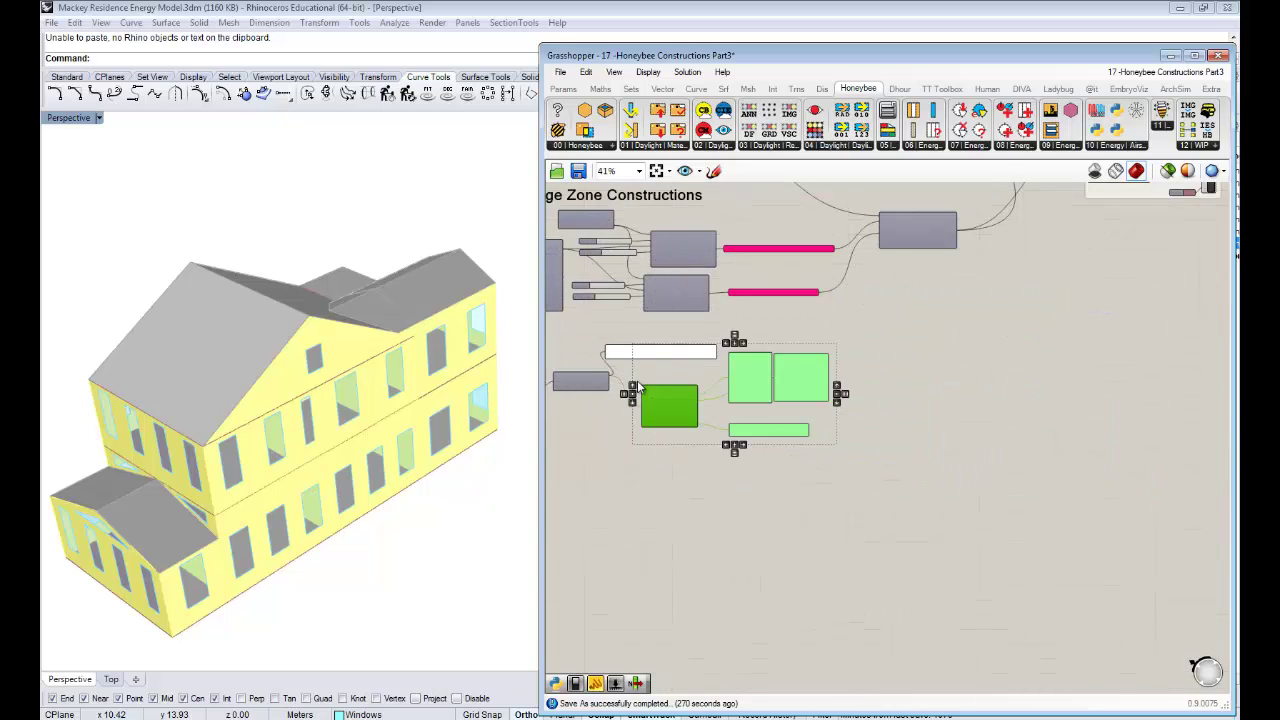
pyautogui.press('Delete')
# Rearrange the panels around the library call component and widen the keyword panel to fit its text on one line.
pyautogui.moveTo(731, 380); pyautogui.dragTo(932, 349, button='right')
pyautogui.scroll(3, 843, 346)
pyautogui.moveTo(931, 330); pyautogui.dragTo(967, 378)
pyautogui.scroll(1, 820, 385)
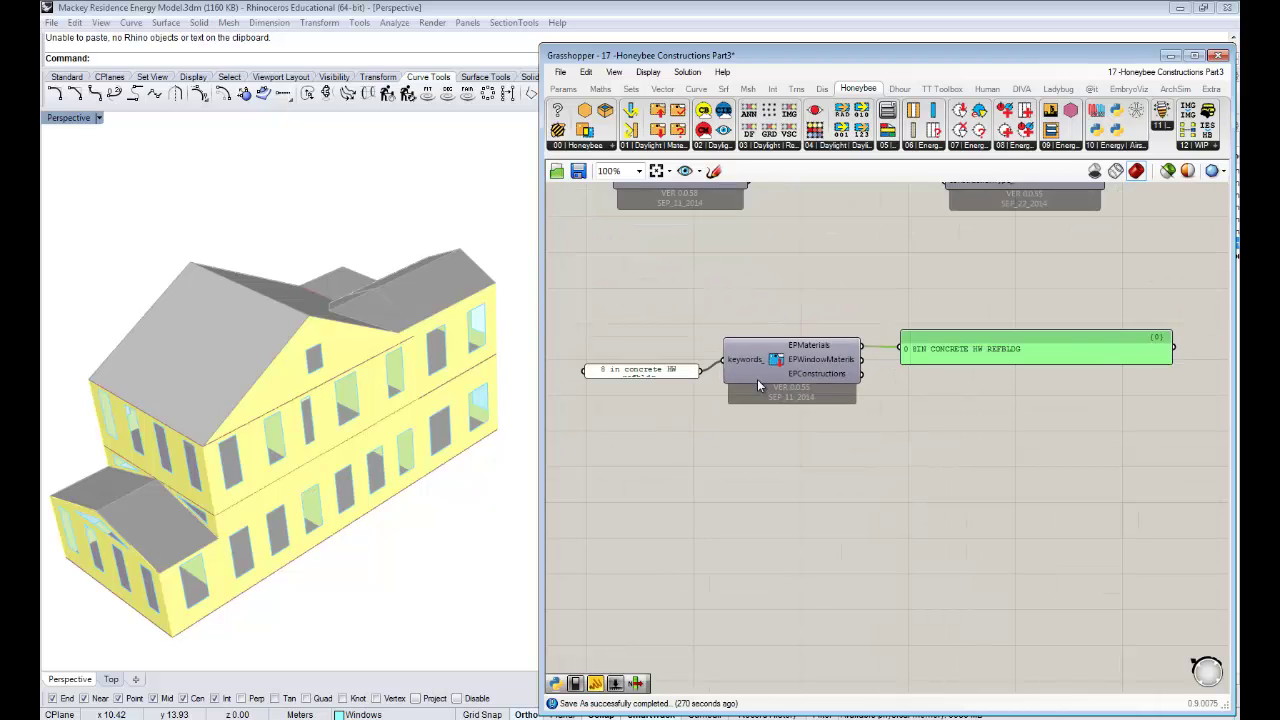
pyautogui.click(773, 366)
pyautogui.moveTo(676, 371); pyautogui.dragTo(684, 338)
pyautogui.moveTo(668, 338); pyautogui.dragTo(763, 312, button='right')
pyautogui.moveTo(687, 309); pyautogui.dragTo(616, 309)
# Locate the Honeybee_Call from EP Construction Library component among the energy material components.
pyautogui.moveTo(962, 342); pyautogui.dragTo(930, 338, button='right')
pyautogui.moveTo(843, 347); pyautogui.dragTo(640, 346, button='right')
pyautogui.moveTo(937, 243); pyautogui.dragTo(1012, 254, button='right')
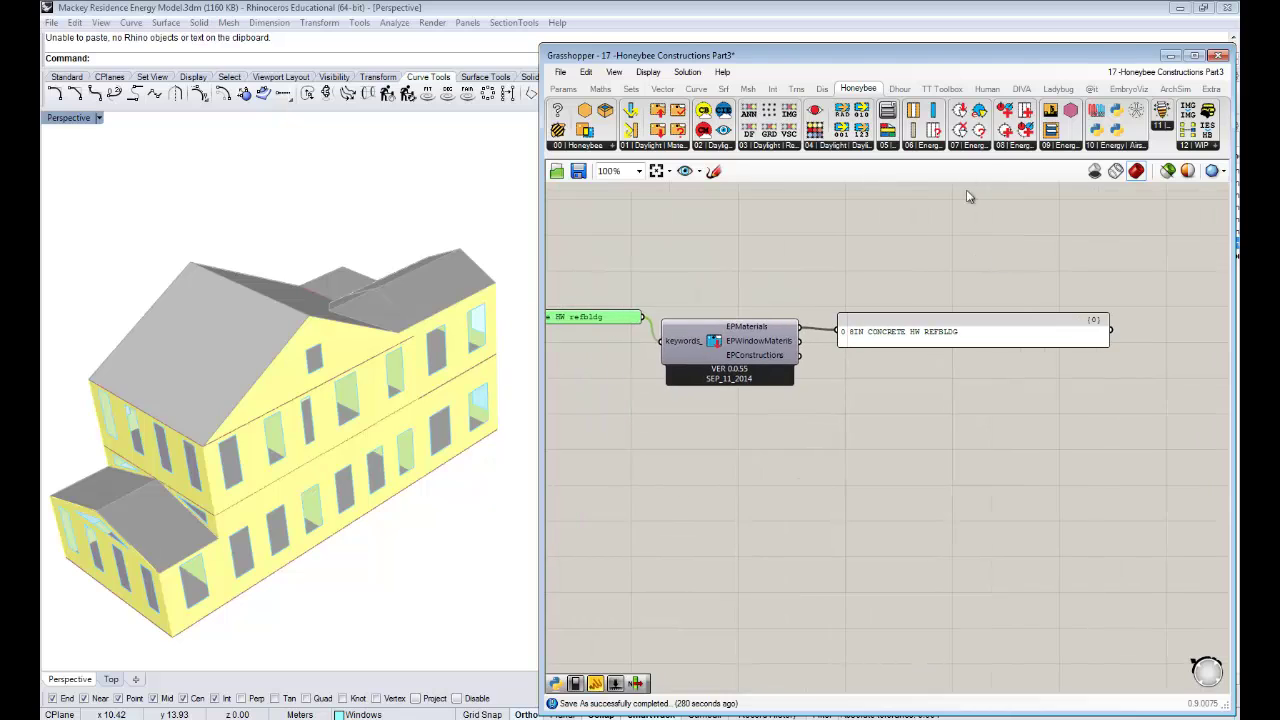
pyautogui.click(930, 147)
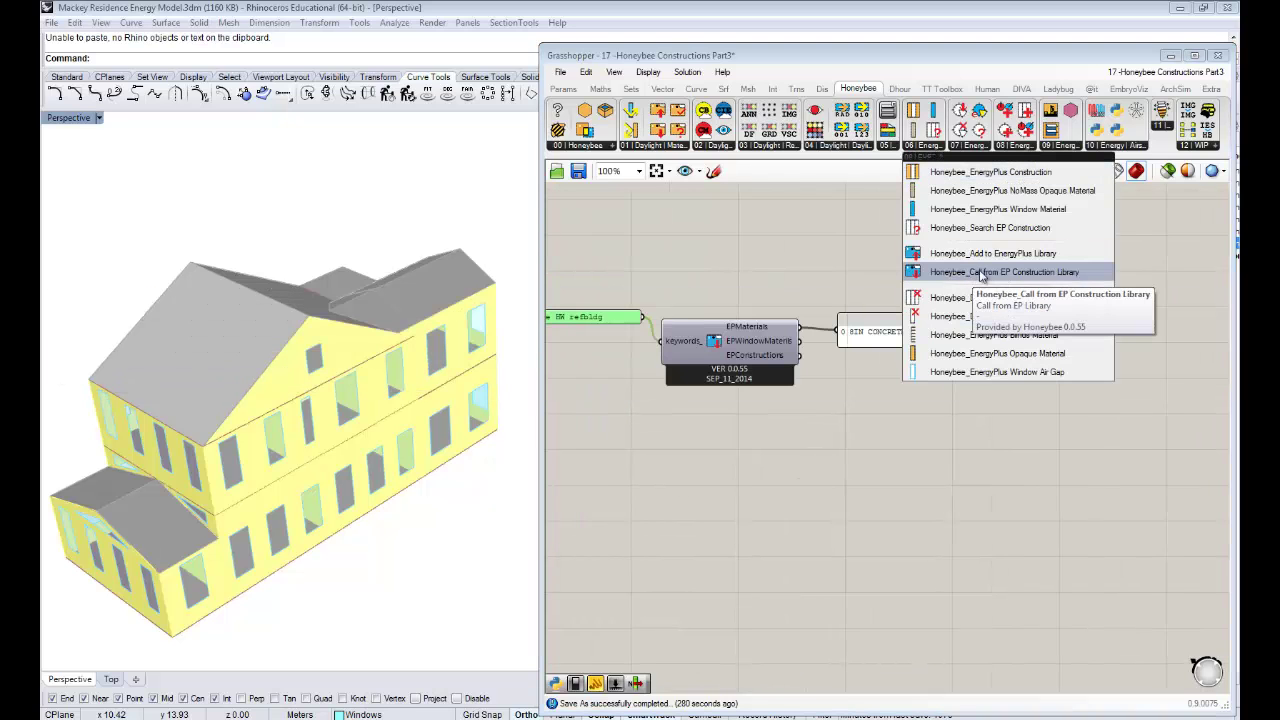
pyautogui.moveTo(983, 310); pyautogui.dragTo(1019, 320, button='right')
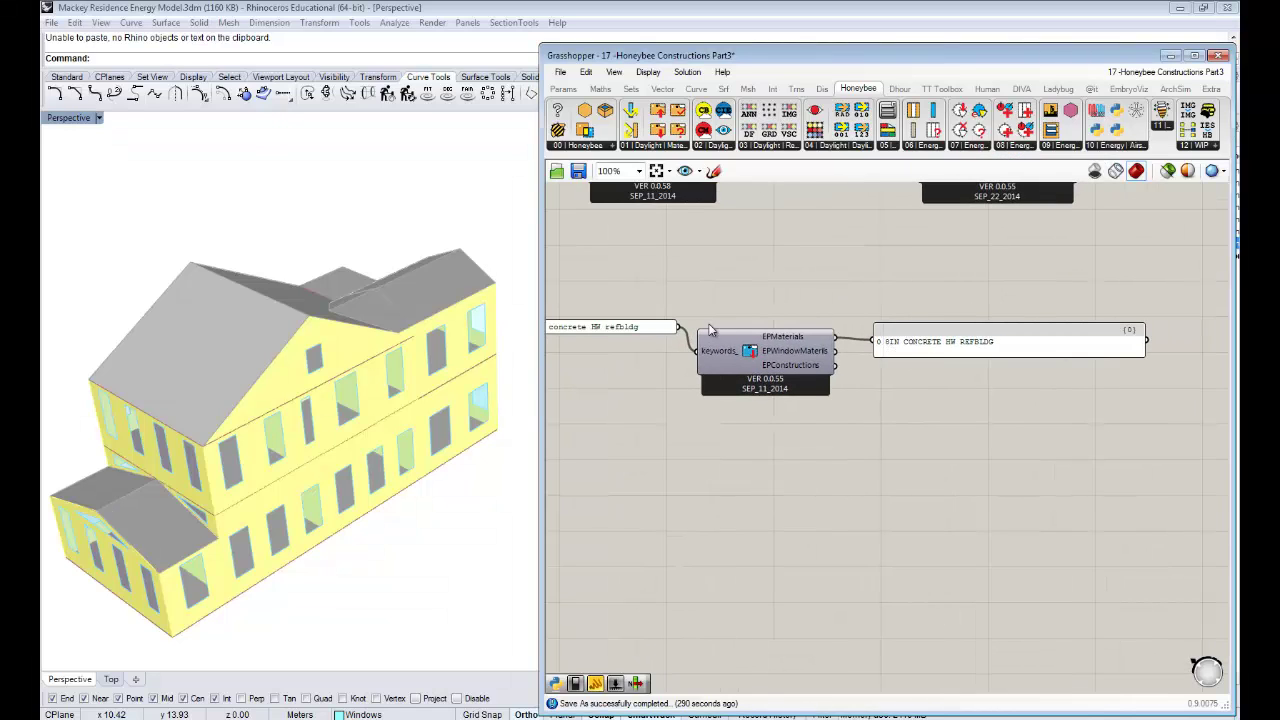
# Clear the search keyword feeding the library call component and enlarge its output panel to show many more materials.
pyautogui.moveTo(700, 328); pyautogui.dragTo(717, 300, button='right')
pyautogui.doubleClick(696, 309)
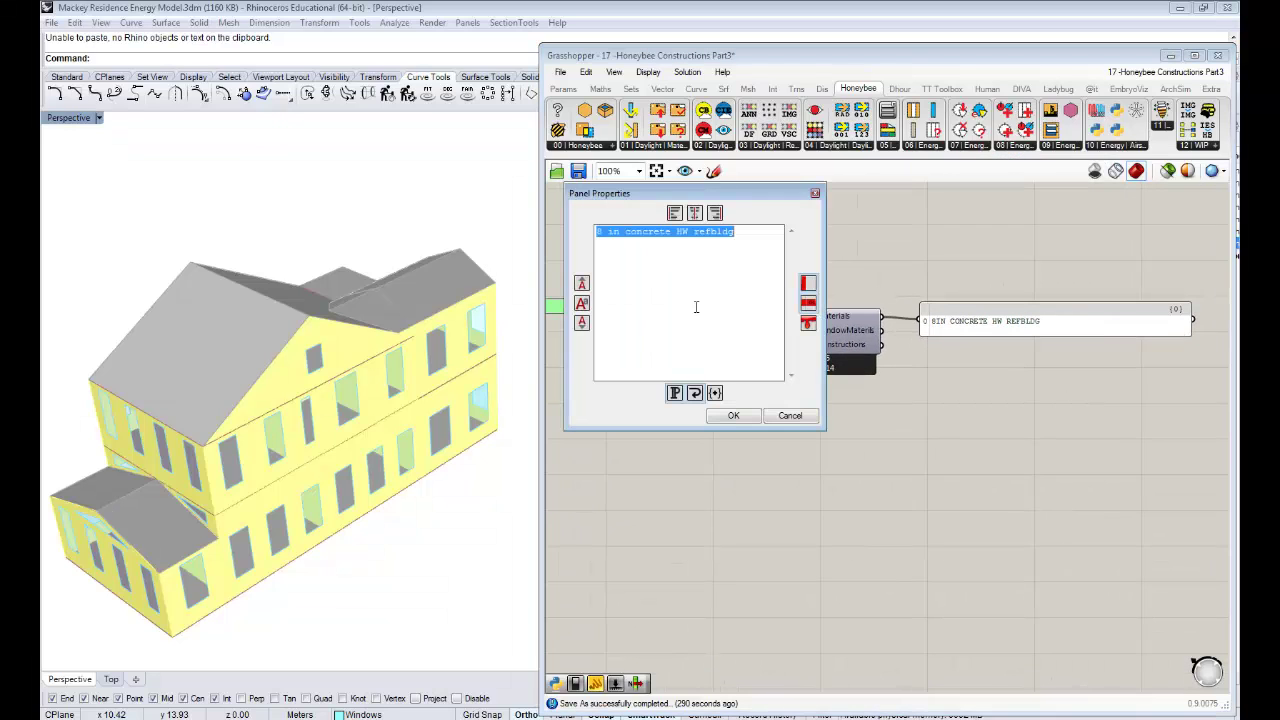
pyautogui.press('BackSpace')
pyautogui.click(733, 415)
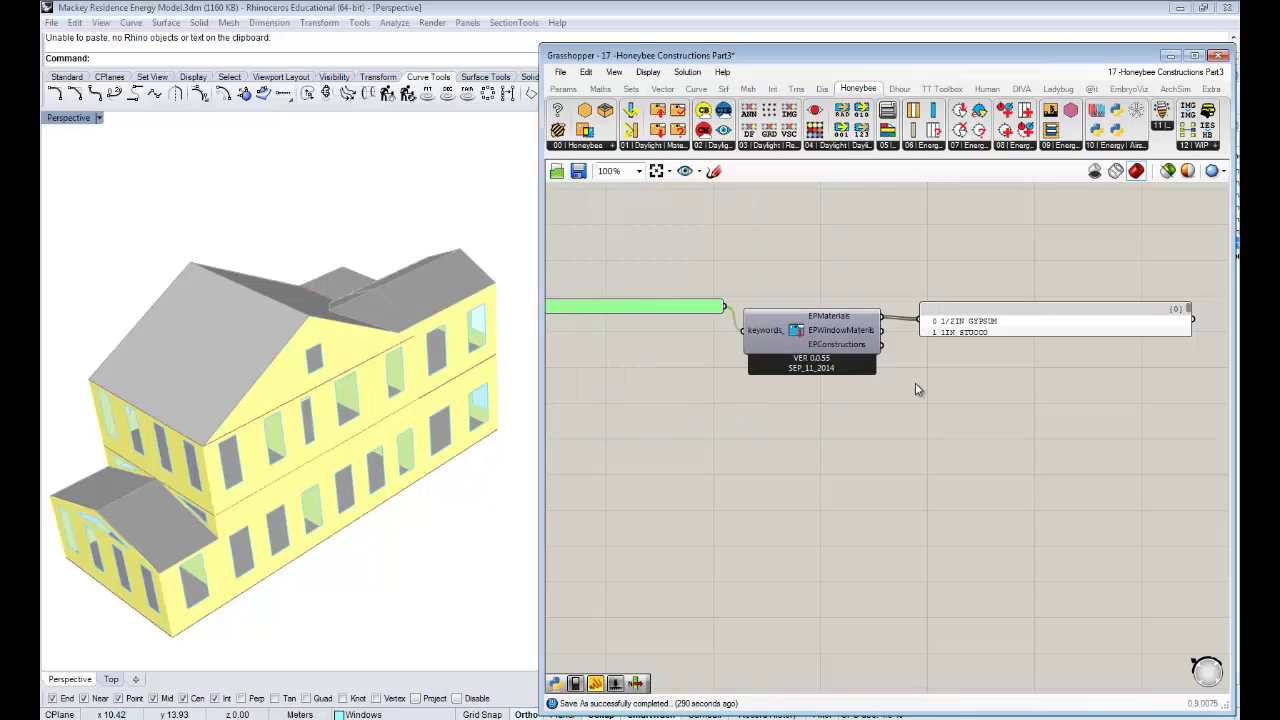
pyautogui.moveTo(997, 333); pyautogui.dragTo(997, 621)
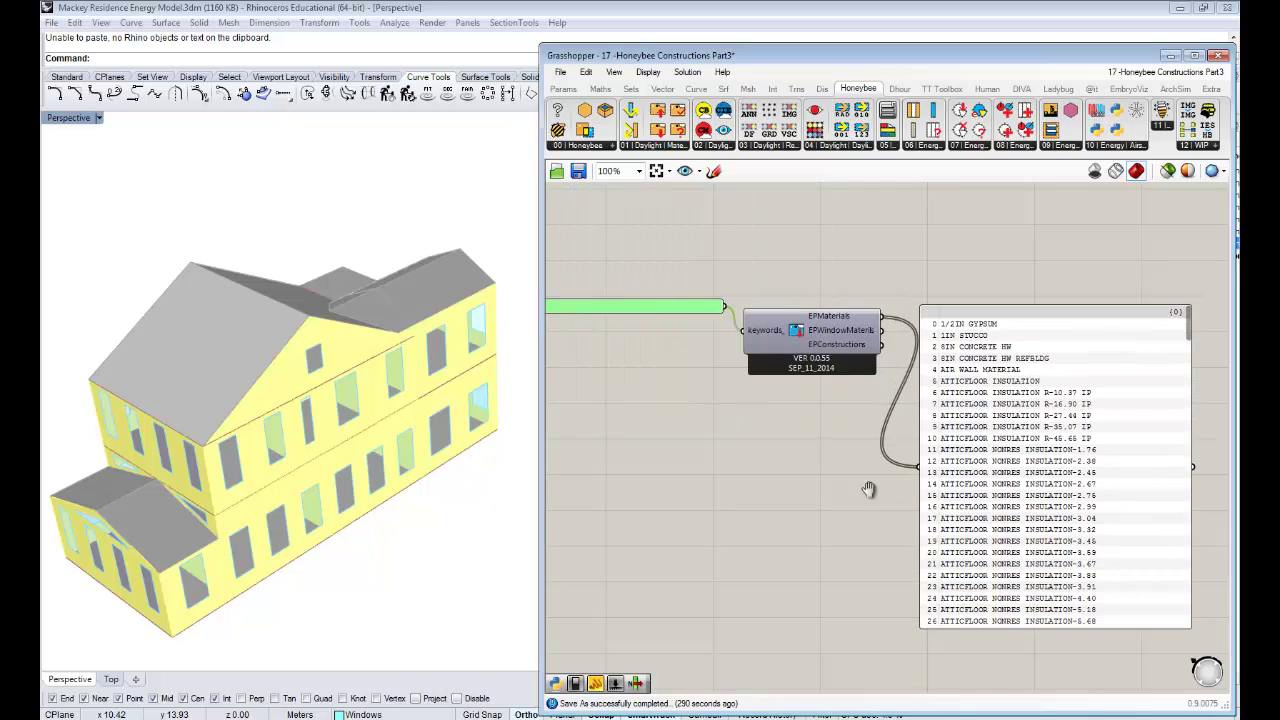
pyautogui.moveTo(896, 502); pyautogui.dragTo(747, 451, button='right')
pyautogui.moveTo(1039, 274); pyautogui.dragTo(1045, 244)
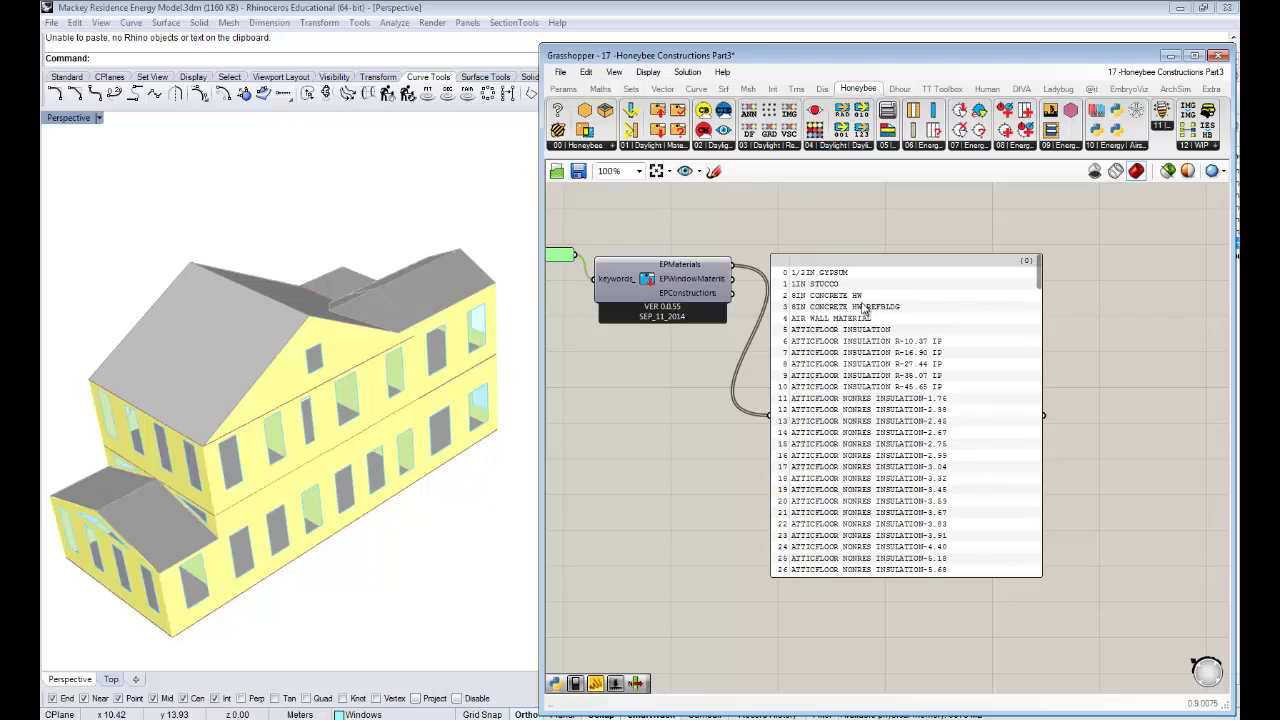
# Reposition the output and keyword panels beside the library call component and view the end of the materials list.
pyautogui.moveTo(817, 333); pyautogui.dragTo(842, 292)
pyautogui.moveTo(831, 310); pyautogui.dragTo(861, 359, button='right')
pyautogui.moveTo(925, 388); pyautogui.dragTo(972, 384, button='right')
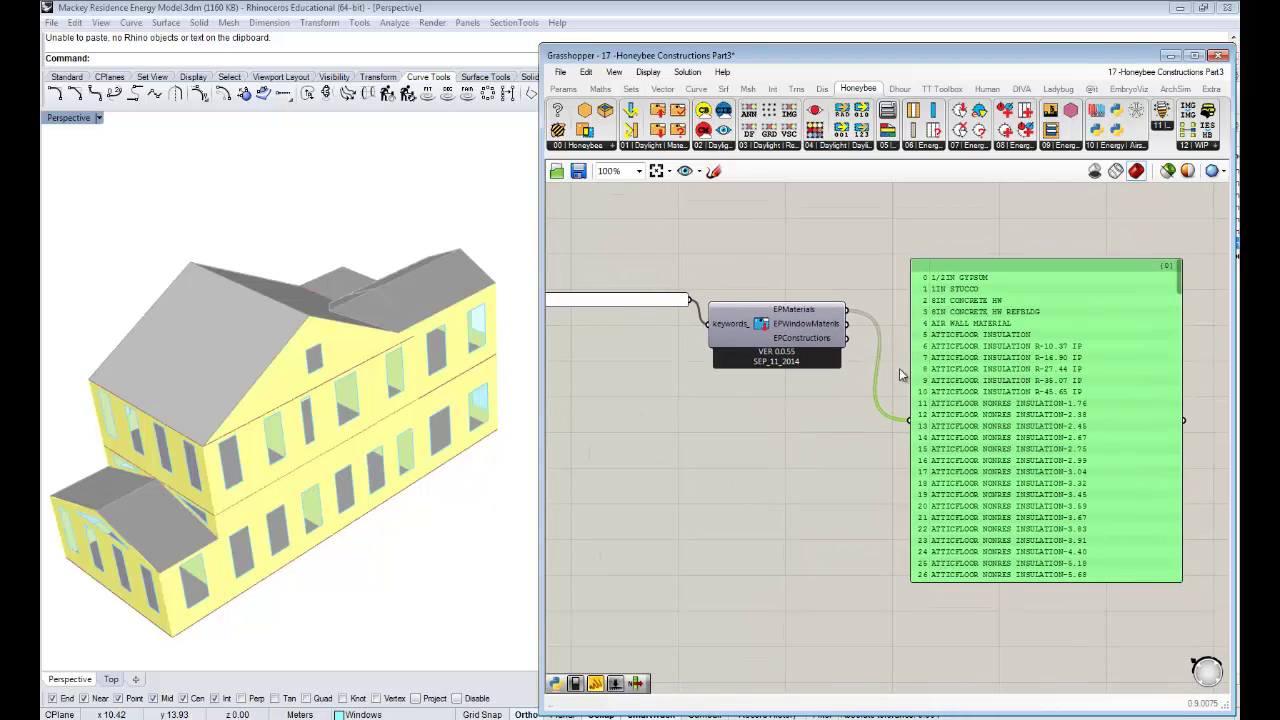
pyautogui.moveTo(671, 302); pyautogui.dragTo(672, 328)
pyautogui.moveTo(863, 324); pyautogui.dragTo(842, 321, button='right')
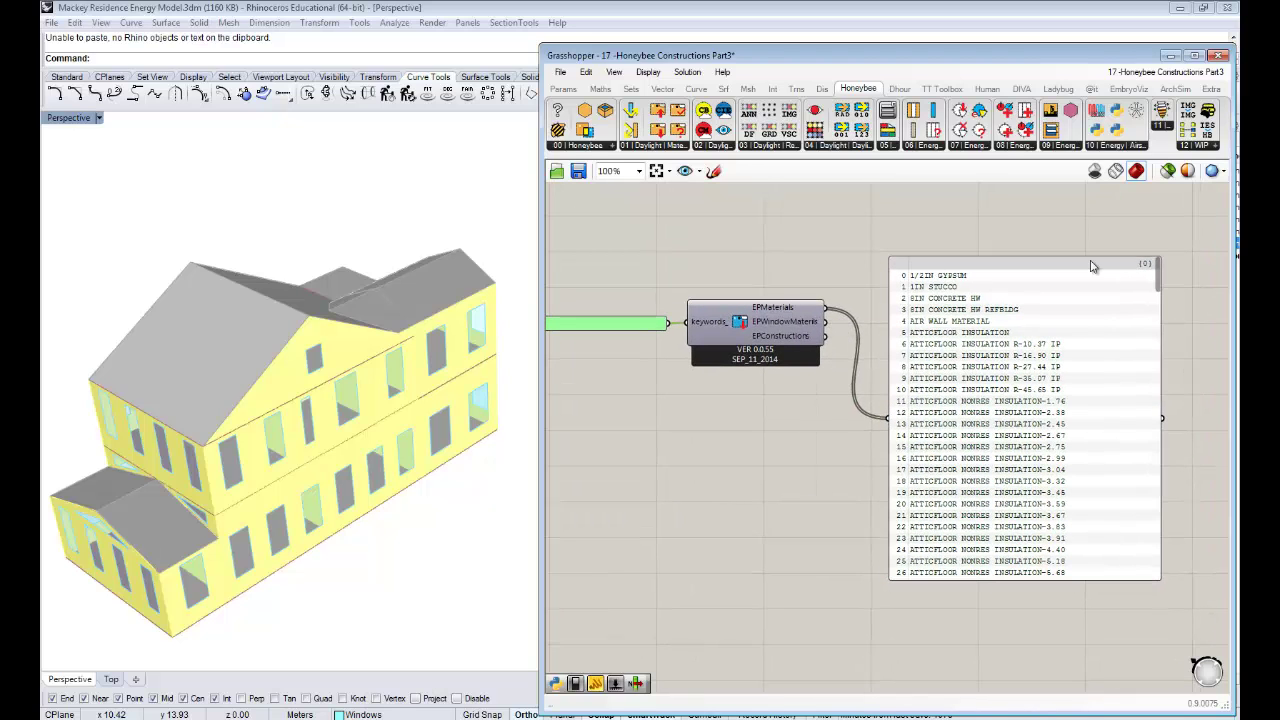
pyautogui.moveTo(1157, 283); pyautogui.dragTo(1185, 580)
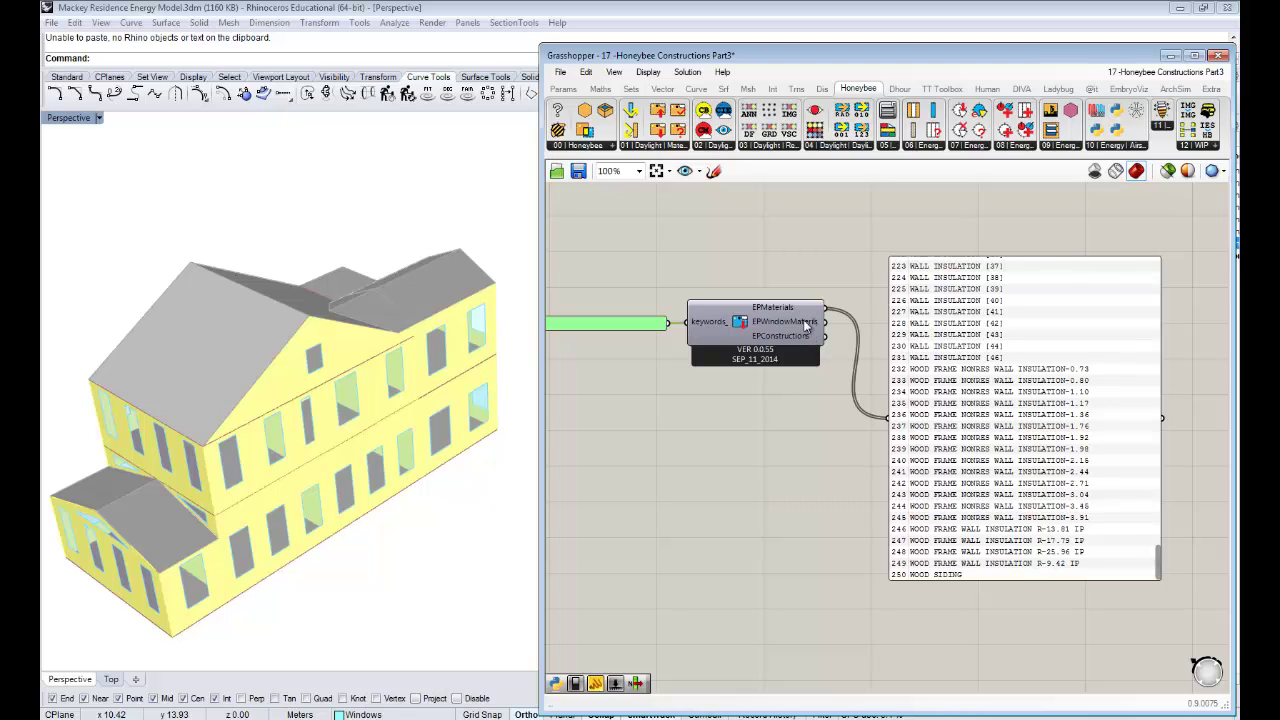
# Connect the EPWindowMaterials output to the output panel in place of EPMaterials.
pyautogui.moveTo(806, 324)
pyautogui.moveTo(824, 322); pyautogui.dragTo(888, 418)
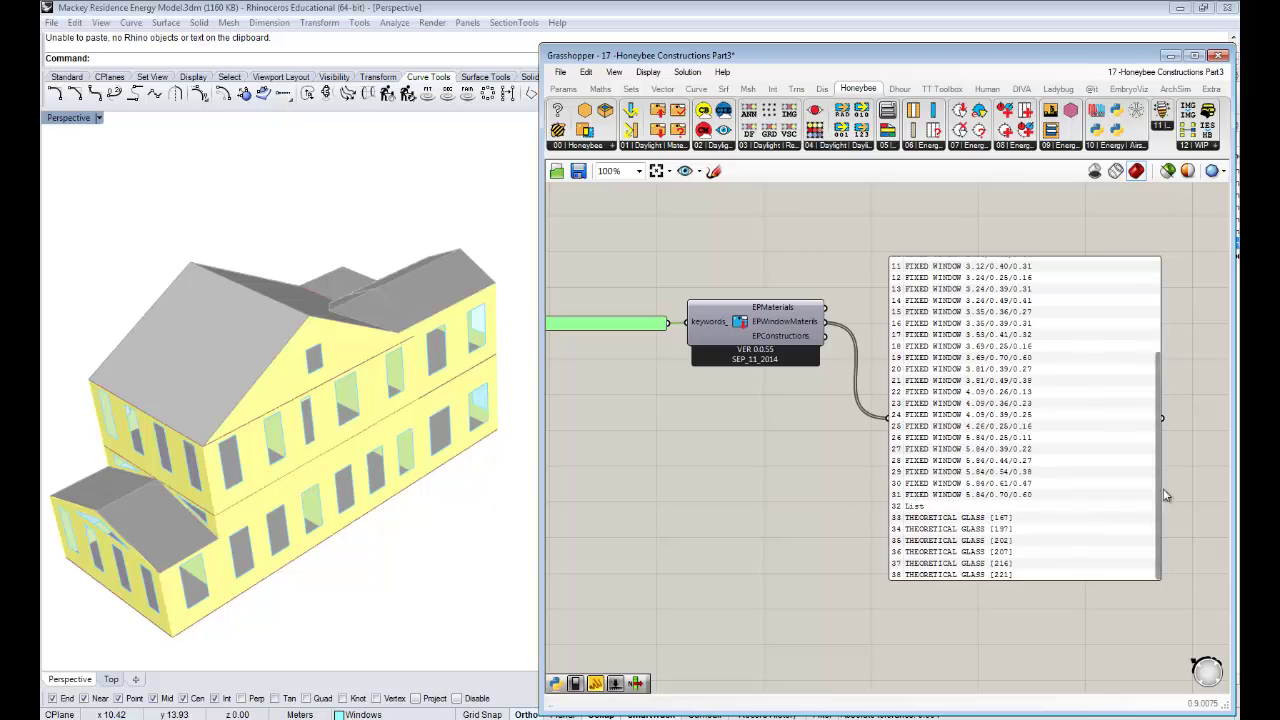
pyautogui.moveTo(1155, 484); pyautogui.dragTo(1158, 342)
pyautogui.moveTo(972, 296); pyautogui.dragTo(891, 330, button='right')
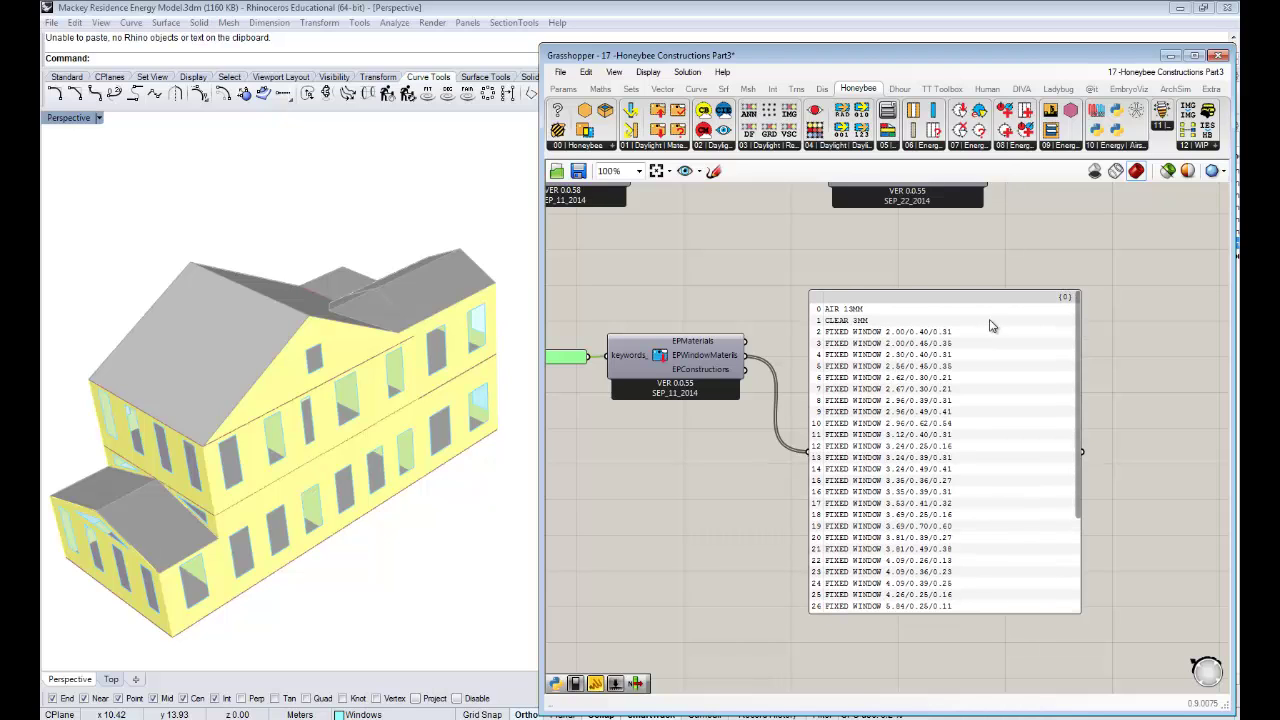
# Look through the full list of window materials, including the fixed window and theoretical glass entries.
pyautogui.moveTo(1085, 328)
pyautogui.mouseDown()
pyautogui.moveTo(1082, 401)
pyautogui.moveTo(1085, 343)
pyautogui.mouseUp()
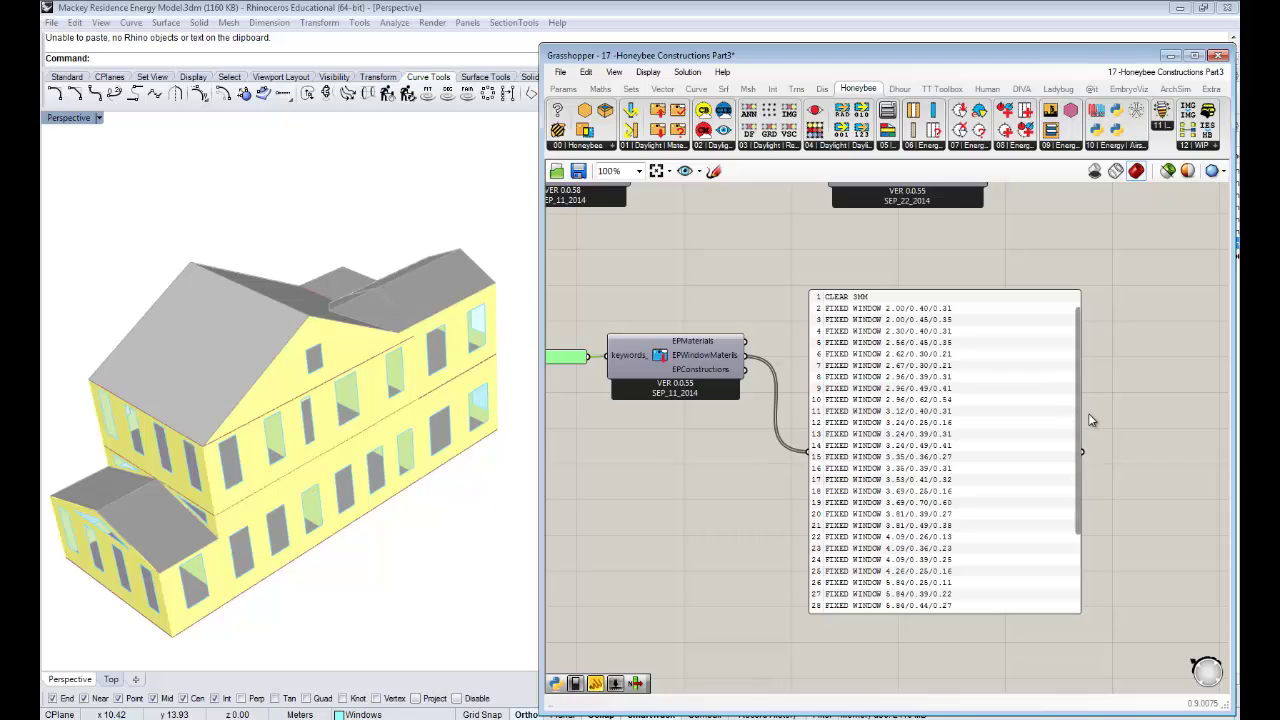
pyautogui.moveTo(1083, 420); pyautogui.dragTo(1088, 502)
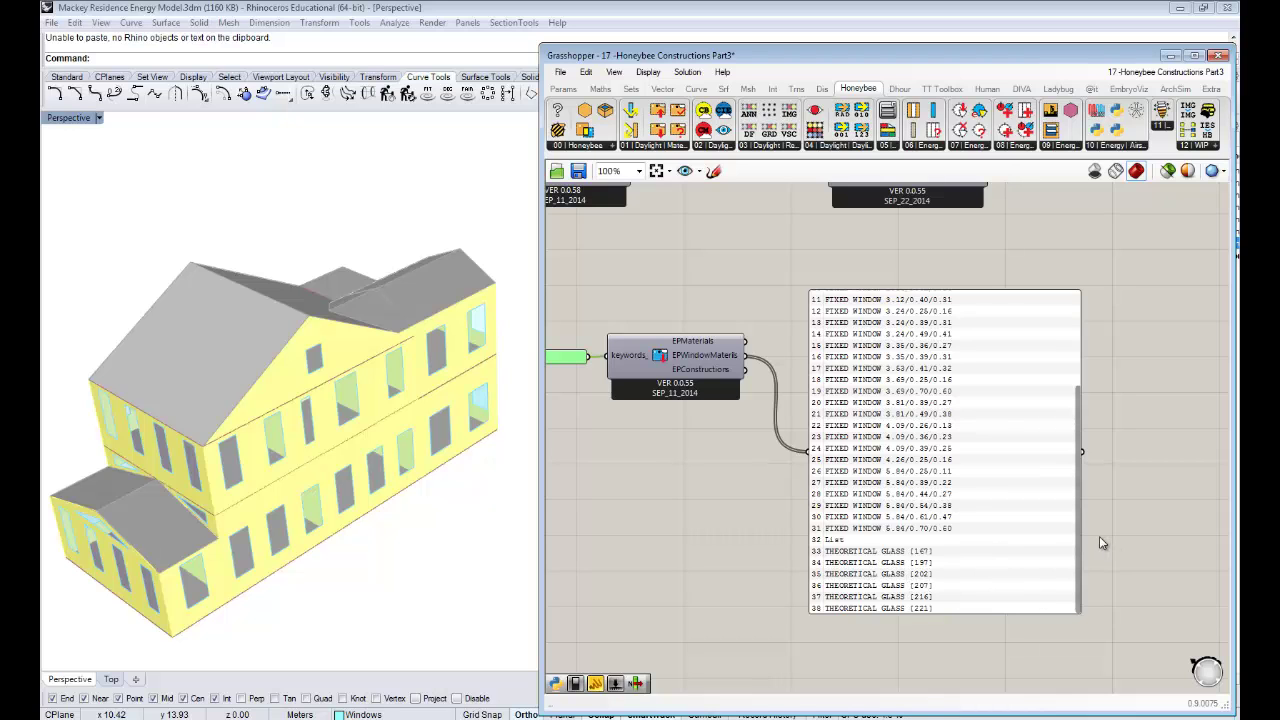
pyautogui.moveTo(1079, 541); pyautogui.dragTo(1077, 428)
pyautogui.moveTo(998, 460); pyautogui.dragTo(1021, 426, button='right')
pyautogui.moveTo(1102, 431); pyautogui.dragTo(988, 545)
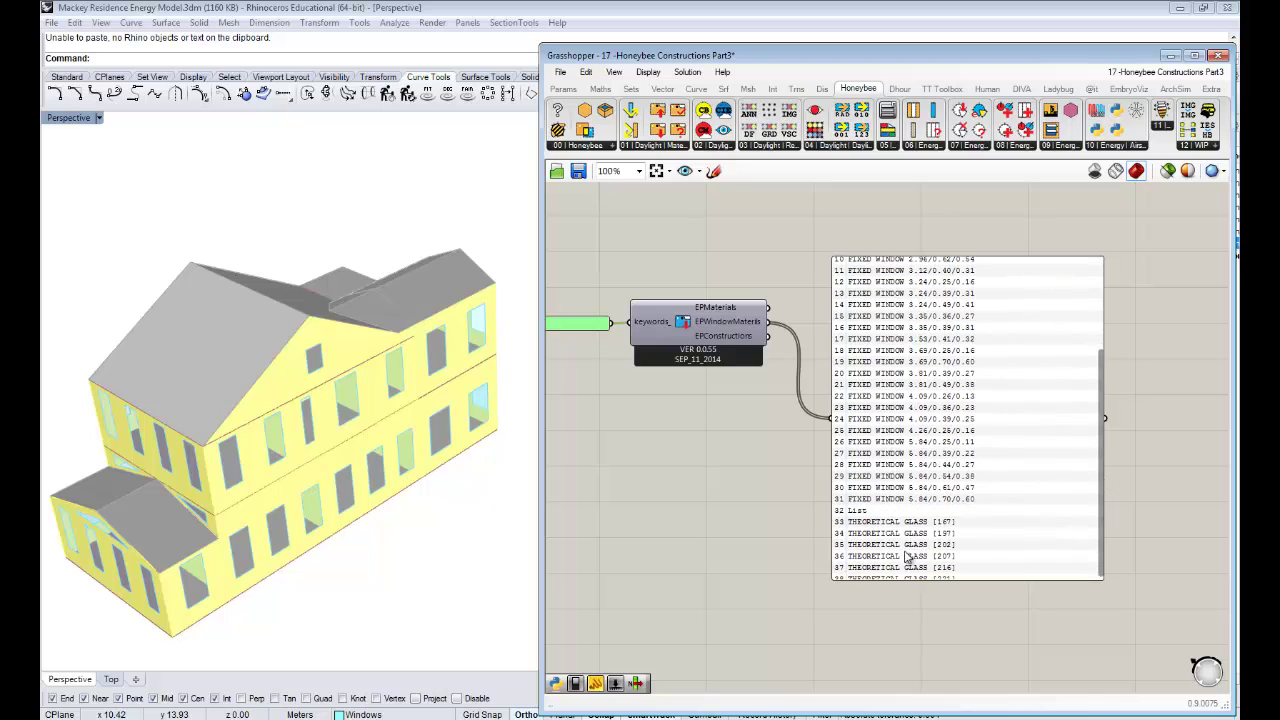
pyautogui.moveTo(1101, 504); pyautogui.dragTo(1076, 396)
# Examine the house model's windows from several sides in the Rhino perspective view.
pyautogui.moveTo(912, 356); pyautogui.dragTo(985, 336, button='right')
pyautogui.scroll(1, 987, 340)
pyautogui.scroll(-1, 965, 345)
pyautogui.scroll(-1, 952, 338)
pyautogui.scroll(2, 971, 271)
pyautogui.click(425, 443)
pyautogui.moveTo(425, 443); pyautogui.dragTo(331, 494, button='right')
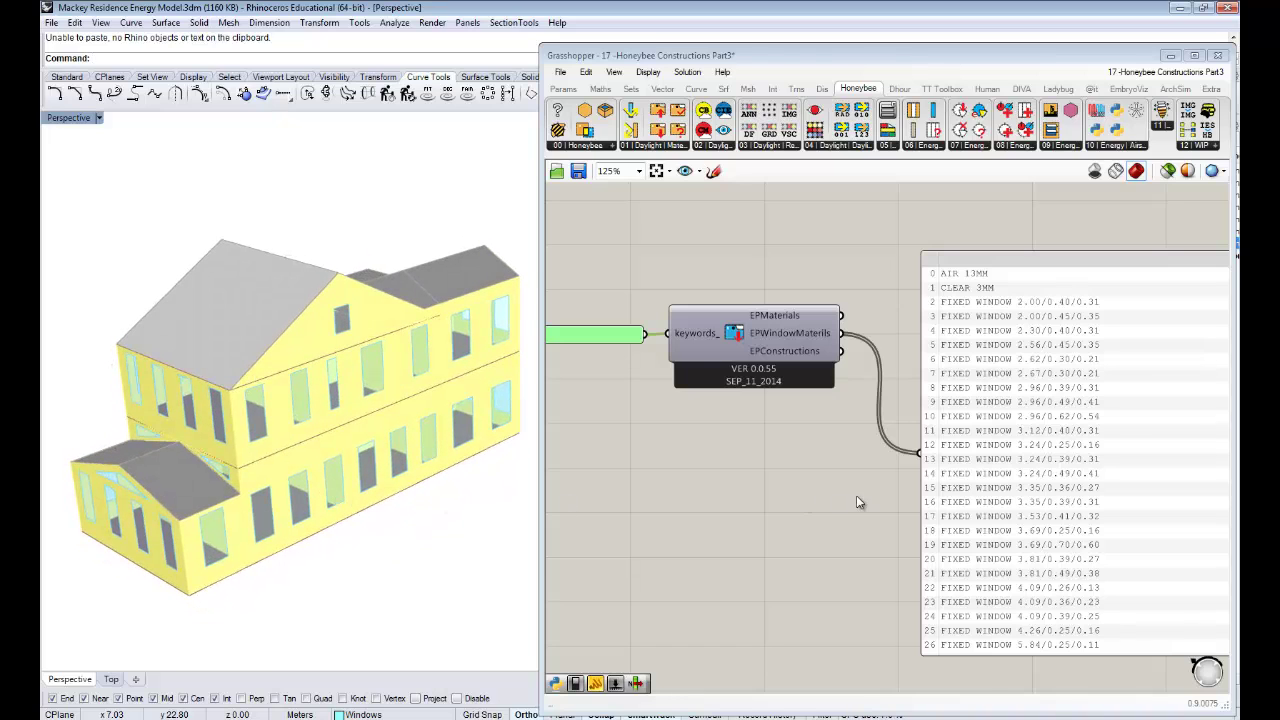
pyautogui.scroll(-2, 889, 425)
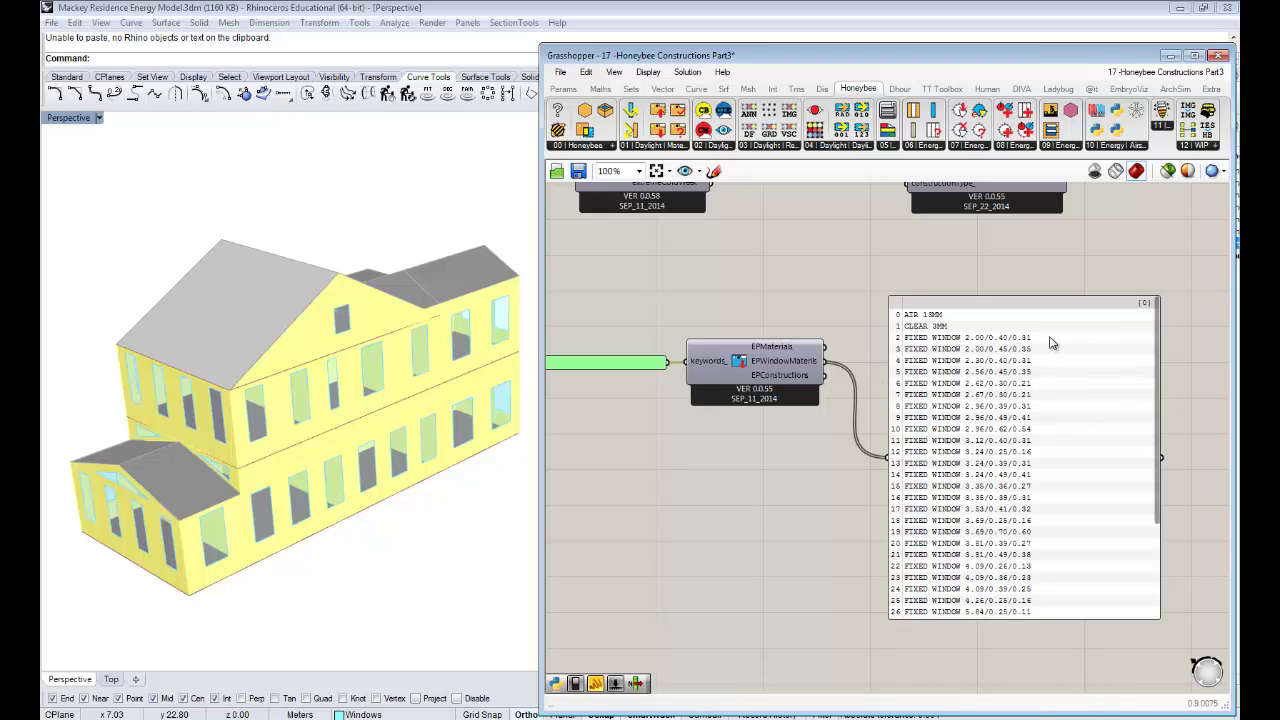
pyautogui.moveTo(417, 449); pyautogui.dragTo(366, 456, button='right')
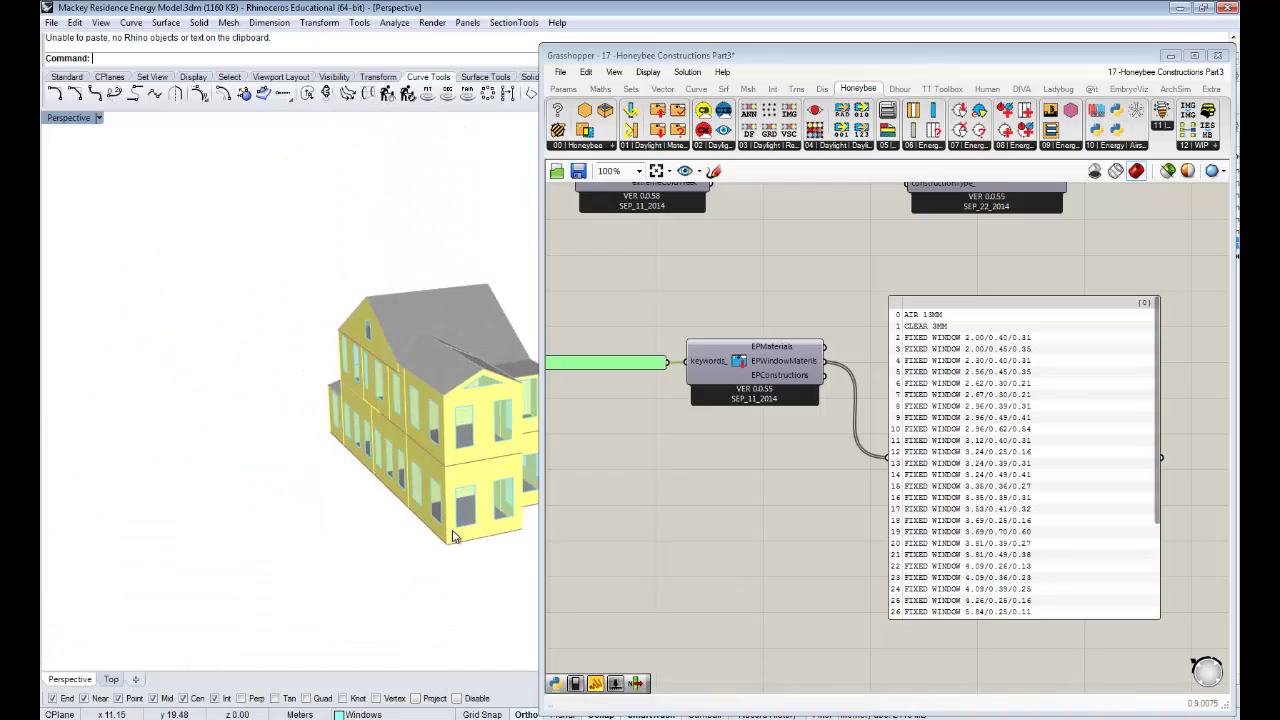
pyautogui.scroll(5, 454, 532)
pyautogui.moveTo(430, 498); pyautogui.dragTo(352, 492, button='right')
pyautogui.moveTo(454, 481); pyautogui.dragTo(390, 457, button='right')
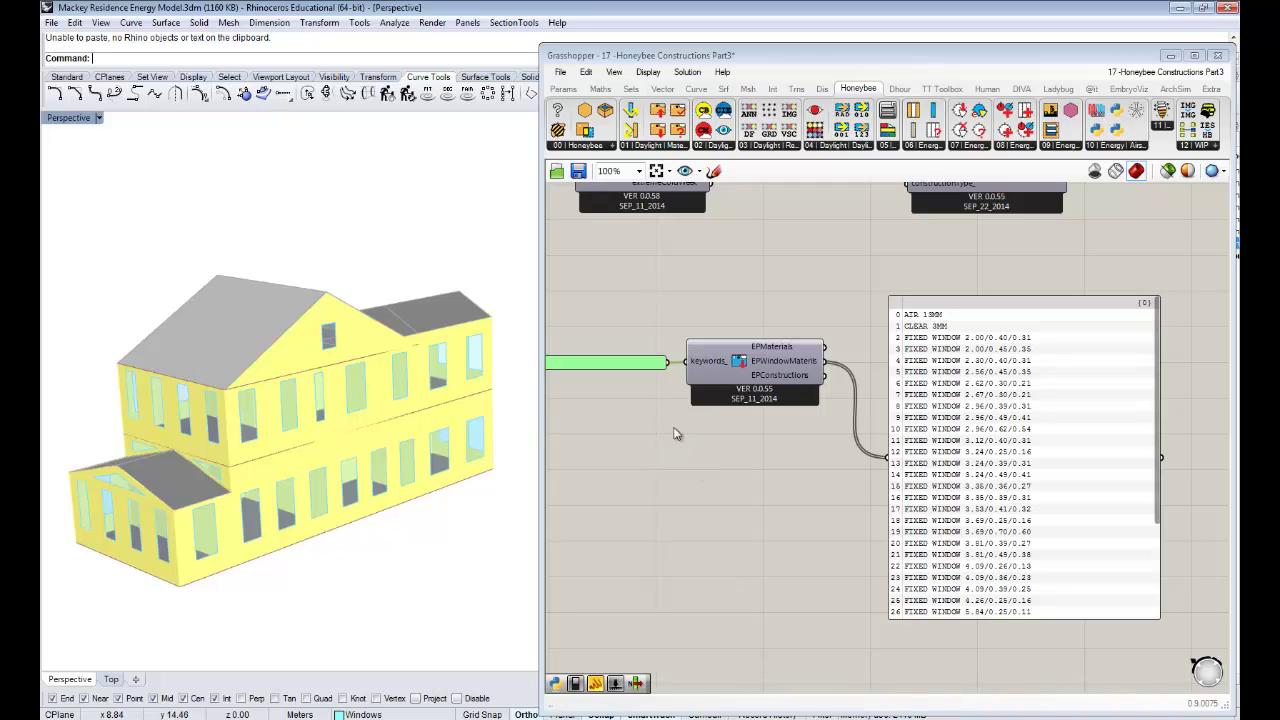
# Move the window materials panel farther away from the library call component to free canvas space between them.
pyautogui.moveTo(783, 457)
pyautogui.mouseDown(button='right')
pyautogui.moveTo(783, 429)
pyautogui.moveTo(806, 447)
pyautogui.mouseUp(button='right')
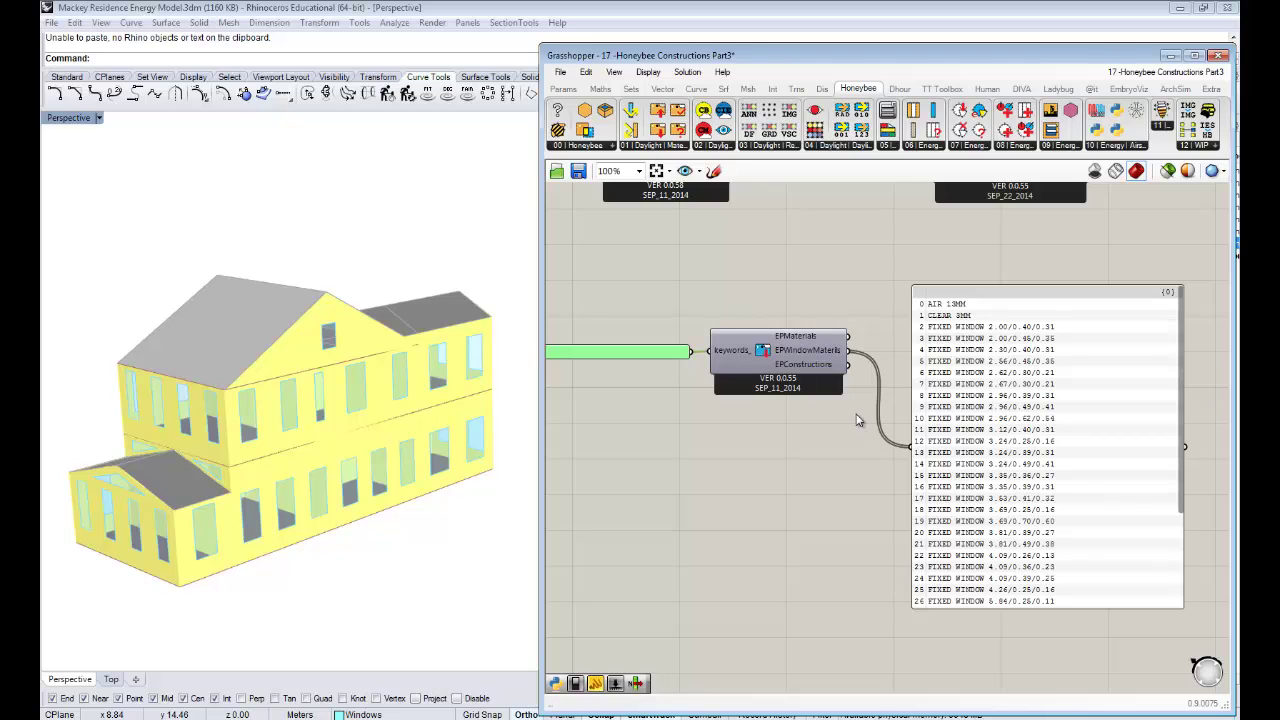
pyautogui.moveTo(954, 461); pyautogui.dragTo(906, 458, button='right')
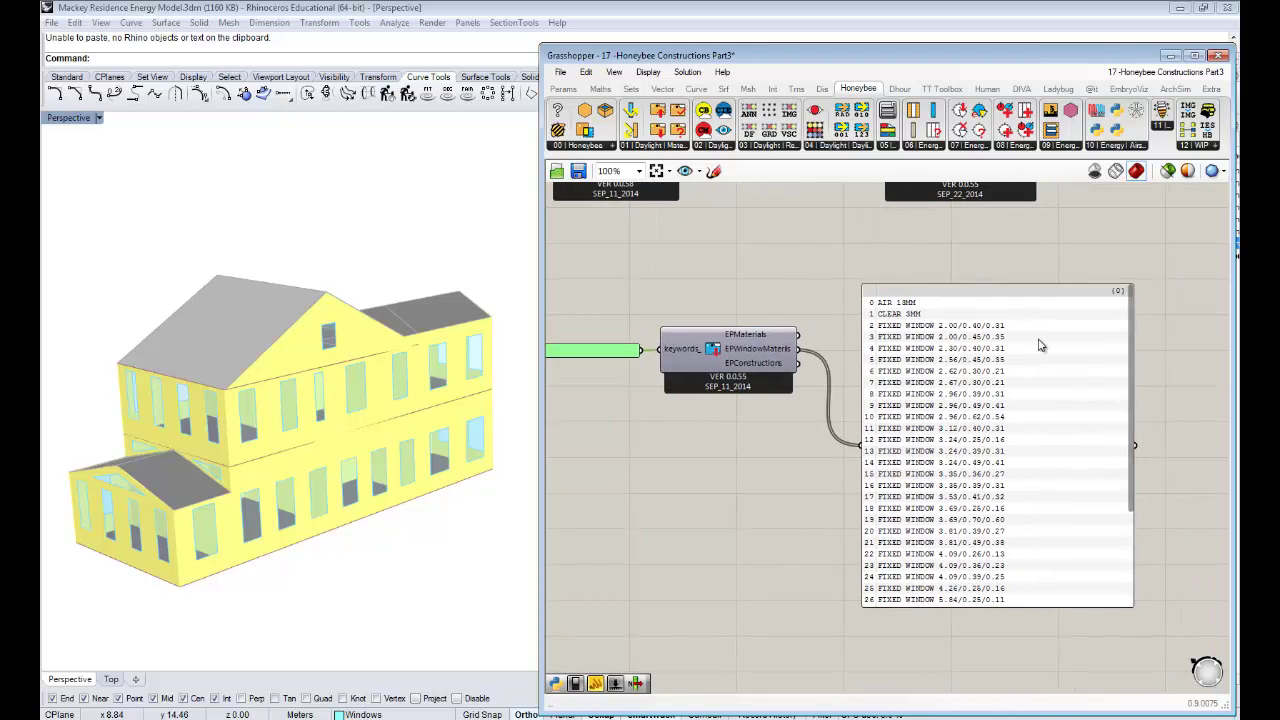
pyautogui.moveTo(1046, 341); pyautogui.dragTo(910, 345, button='right')
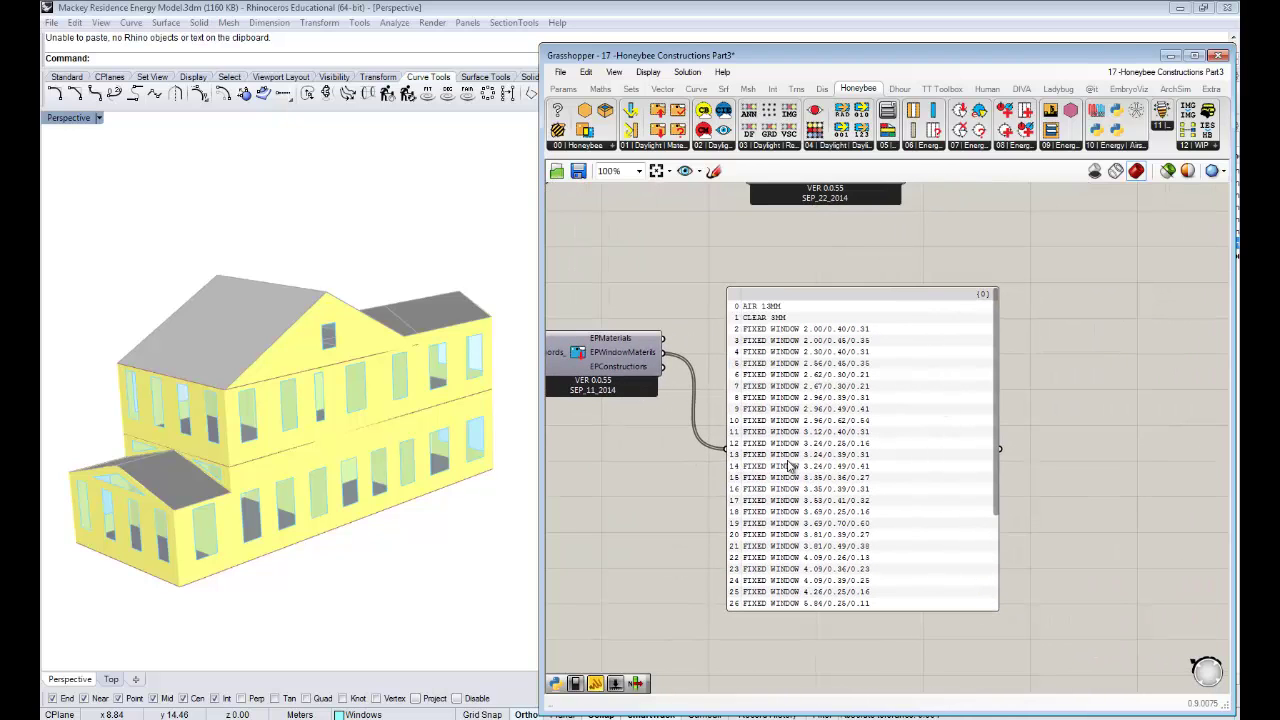
pyautogui.moveTo(907, 416); pyautogui.dragTo(1076, 382)
pyautogui.moveTo(967, 389); pyautogui.dragTo(1017, 380)
pyautogui.moveTo(849, 412); pyautogui.dragTo(890, 410, button='right')
pyautogui.moveTo(852, 316); pyautogui.dragTo(901, 336, button='right')
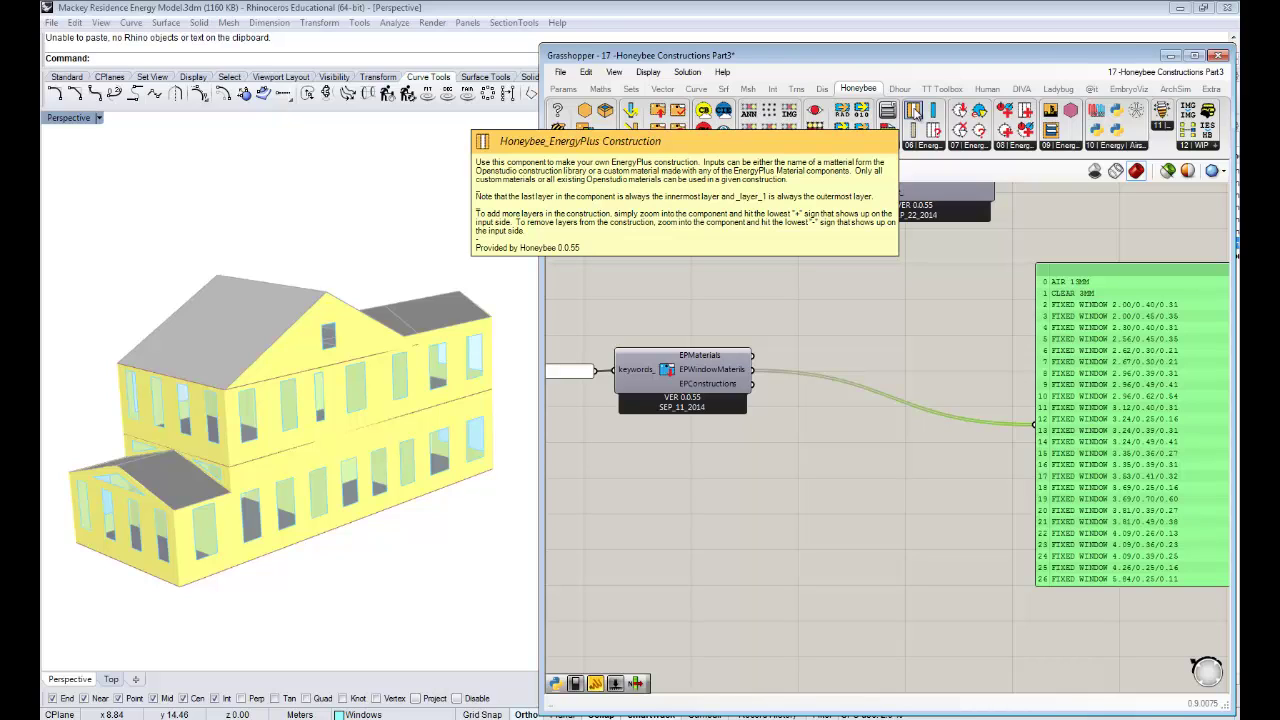
# Add a Honeybee EnergyPlus Construction component below the library call component and position it near the window materials panel.
pyautogui.moveTo(913, 110); pyautogui.dragTo(895, 247)
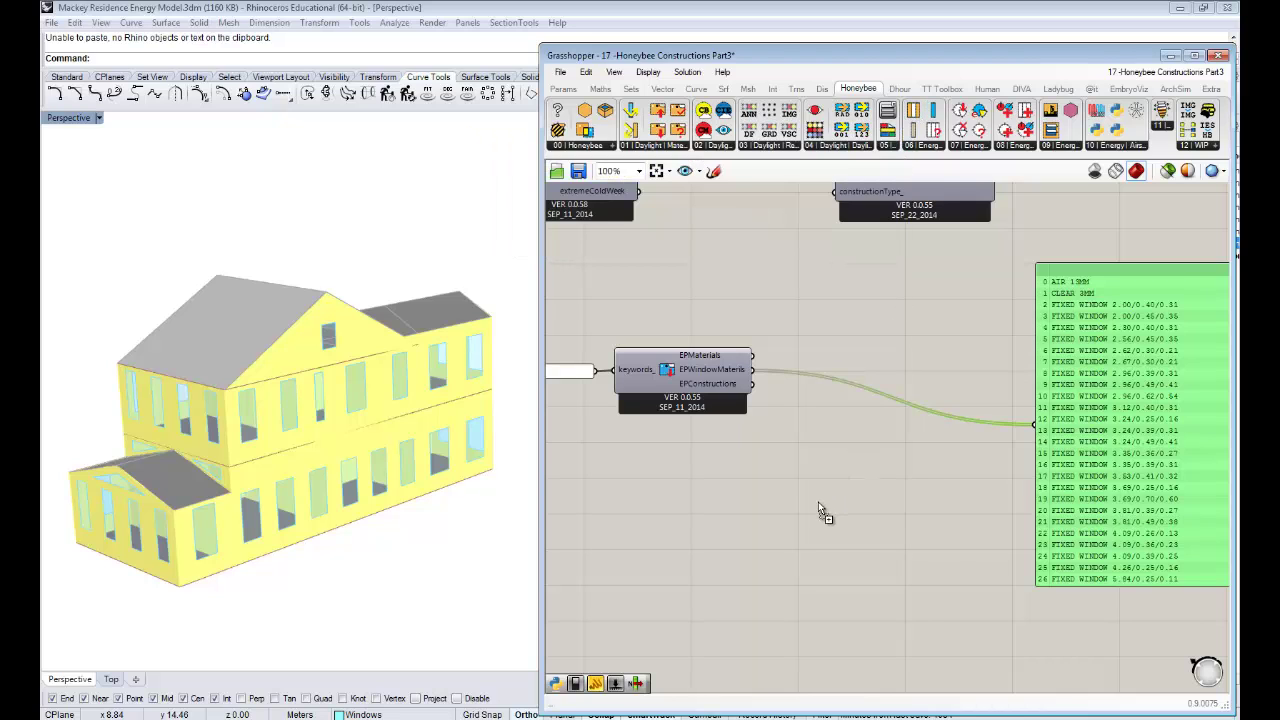
pyautogui.moveTo(818, 508); pyautogui.dragTo(818, 508)
pyautogui.scroll(3, 958, 457)
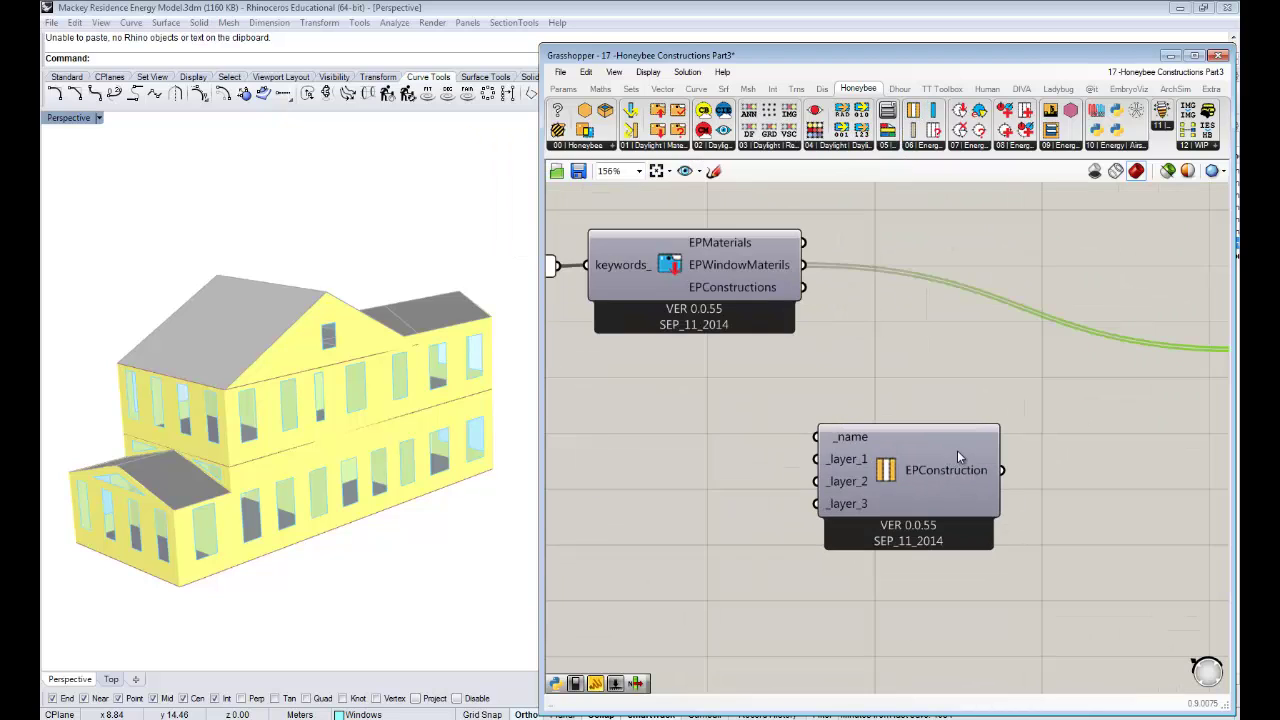
pyautogui.scroll(3, 958, 457)
pyautogui.scroll(-1, 855, 485)
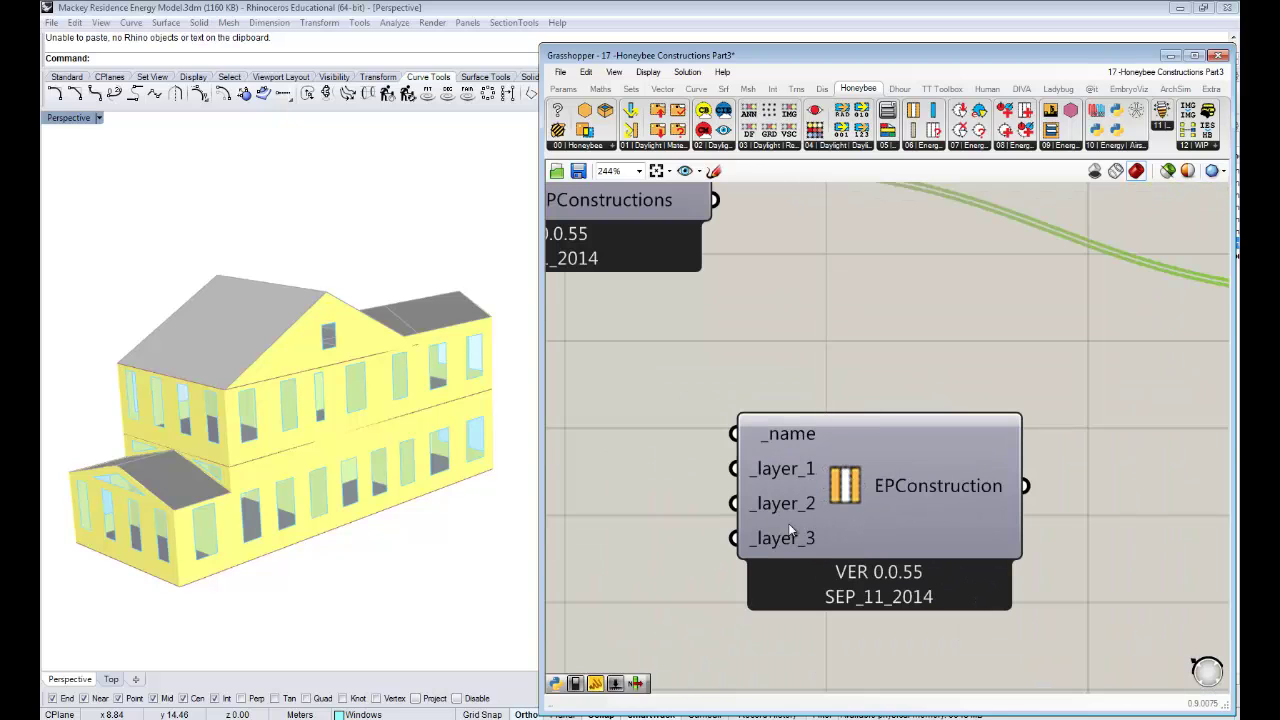
pyautogui.scroll(-4, 927, 451)
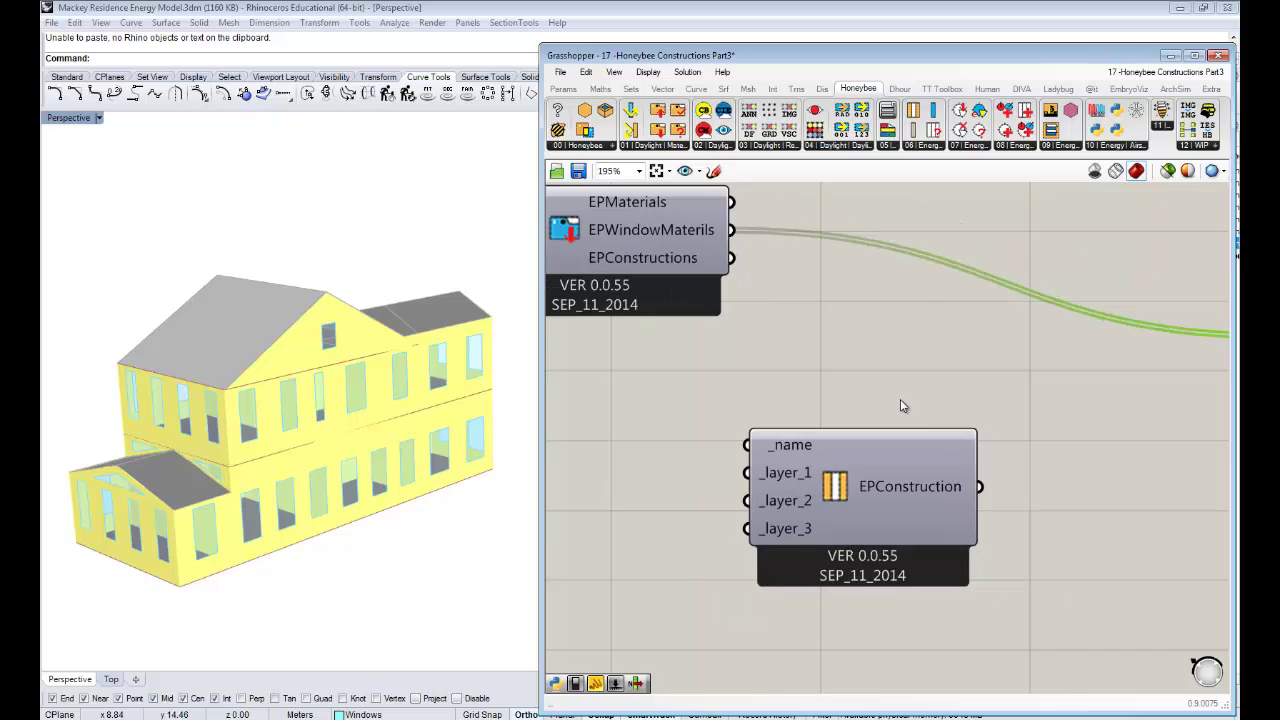
pyautogui.click(912, 448)
pyautogui.moveTo(912, 448); pyautogui.dragTo(1020, 440)
pyautogui.moveTo(880, 410); pyautogui.dragTo(960, 508, button='right')
pyautogui.scroll(-2, 897, 448)
pyautogui.scroll(1, 1070, 320)
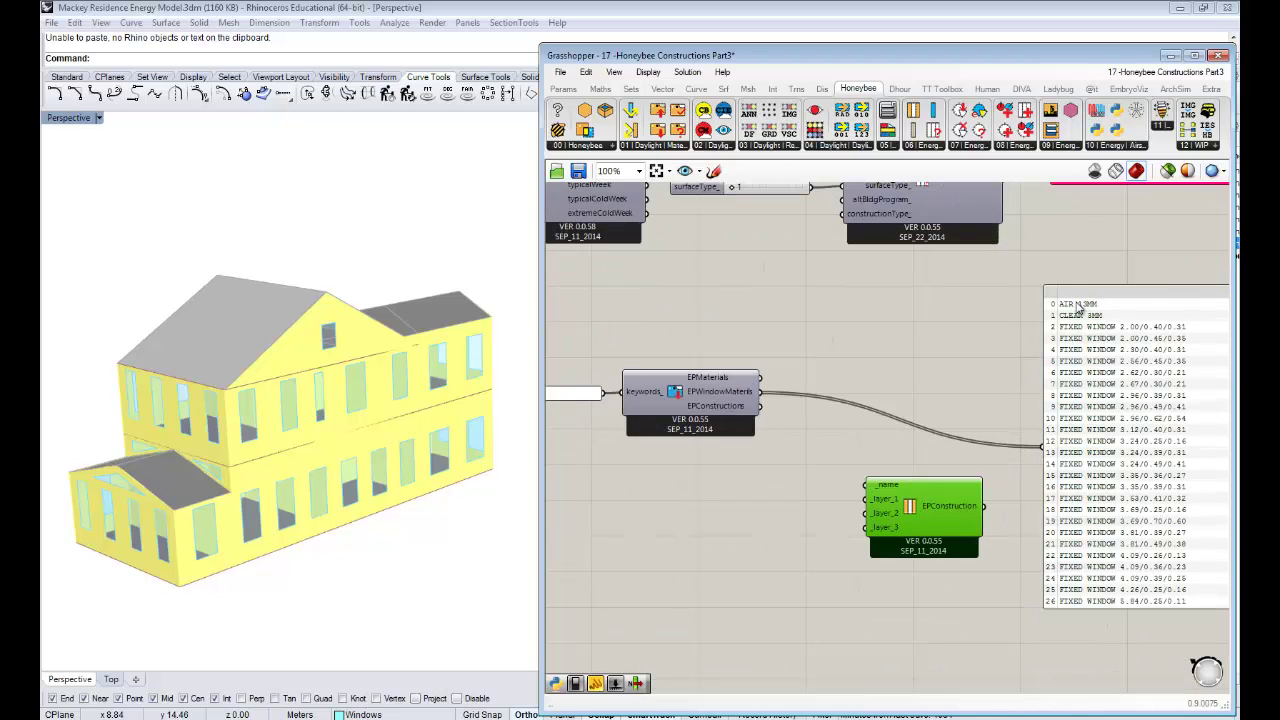
# Set the library call component's keyword panel to "Air".
pyautogui.moveTo(740, 504); pyautogui.dragTo(908, 489, button='right')
pyautogui.doubleClick(697, 380)
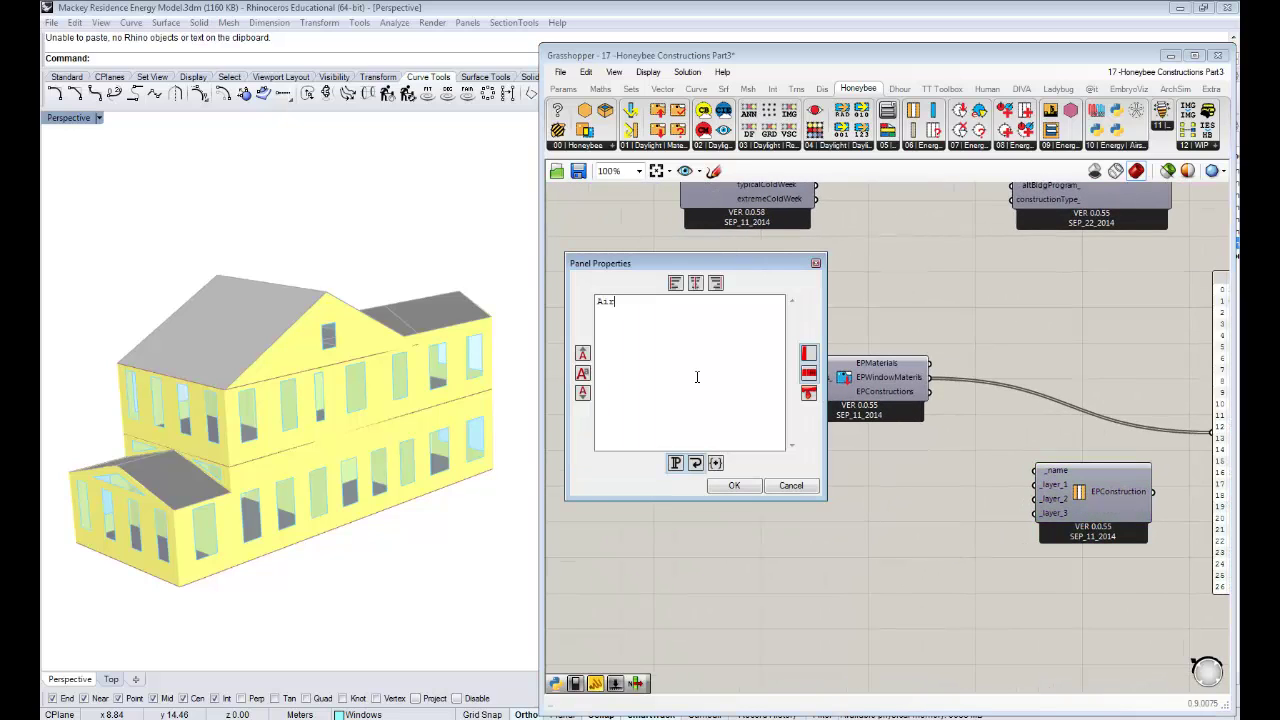
pyautogui.click(734, 485)
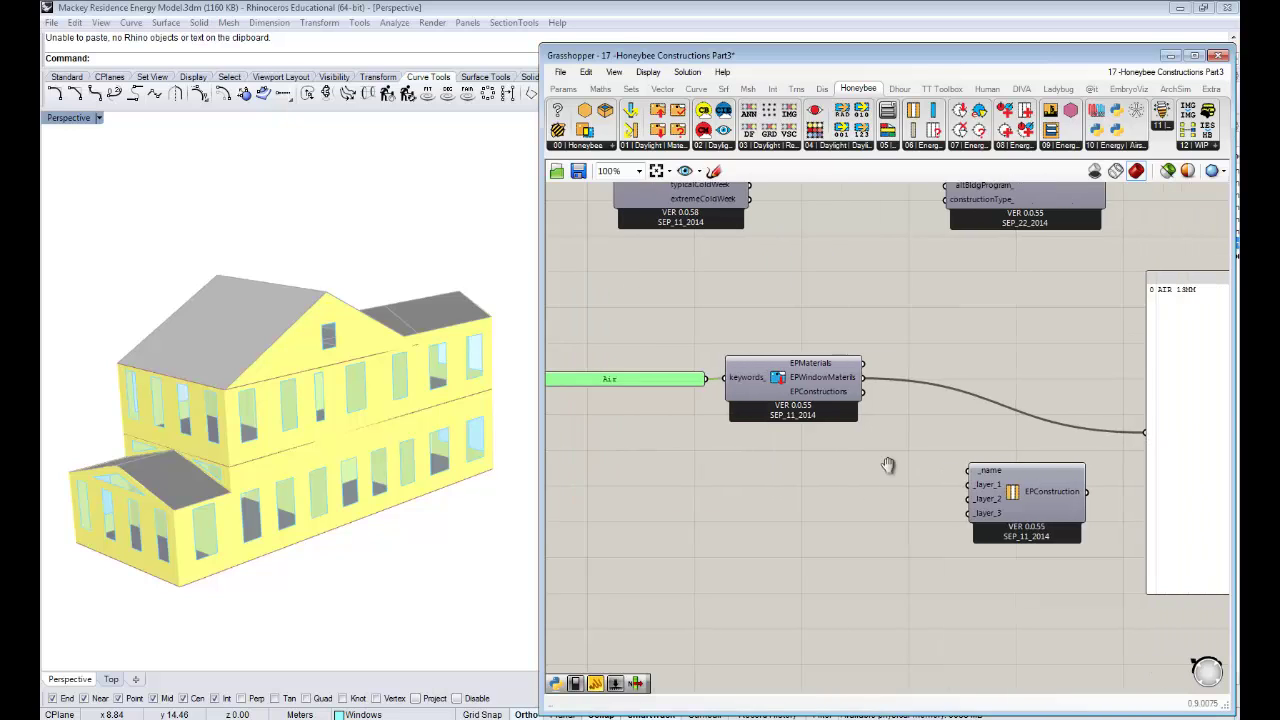
# Duplicate the library call component with its keyword panel below the original and wire the copy's EPWindowMaterials output to the output panel.
pyautogui.moveTo(817, 421); pyautogui.dragTo(1007, 402, button='right')
pyautogui.moveTo(576, 370); pyautogui.dragTo(668, 367)
pyautogui.moveTo(920, 432); pyautogui.dragTo(662, 332)
pyautogui.hotkey('ctrl', 'c')
pyautogui.hotkey('ctrl', 'v')
pyautogui.moveTo(847, 378); pyautogui.dragTo(835, 446)
pyautogui.click(895, 474)
pyautogui.moveTo(959, 447); pyautogui.dragTo(895, 442, button='right')
pyautogui.moveTo(850, 437); pyautogui.dragTo(1134, 412)
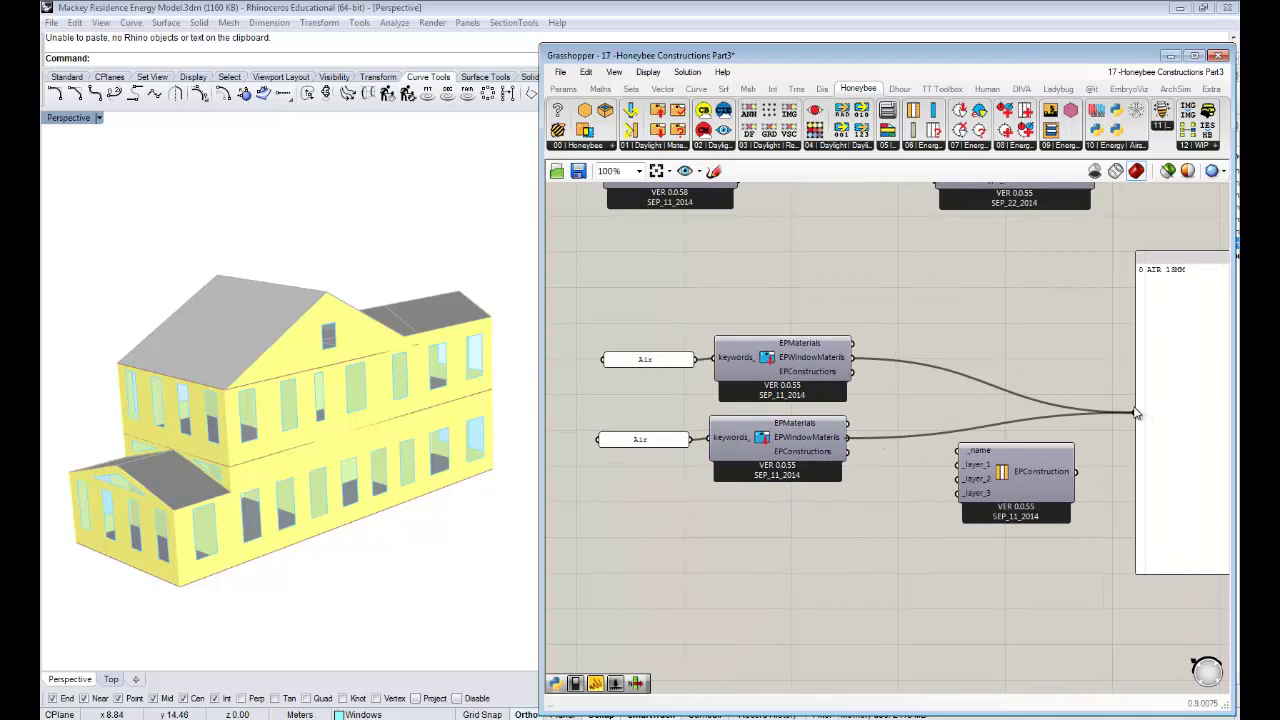
# Set the duplicated component's keyword panel to "clear".
pyautogui.doubleClick(670, 444)
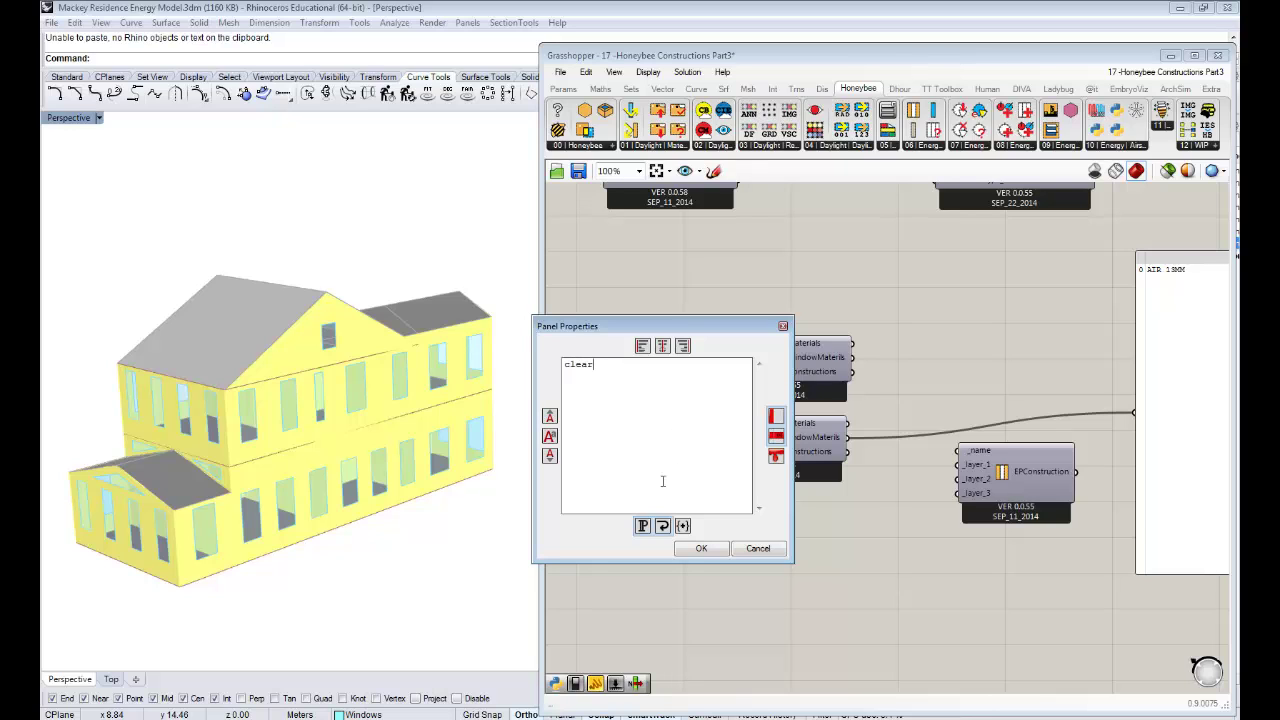
pyautogui.click(701, 548)
pyautogui.moveTo(946, 446); pyautogui.dragTo(884, 428, button='right')
pyautogui.rightClick(884, 428)
pyautogui.click(921, 364)
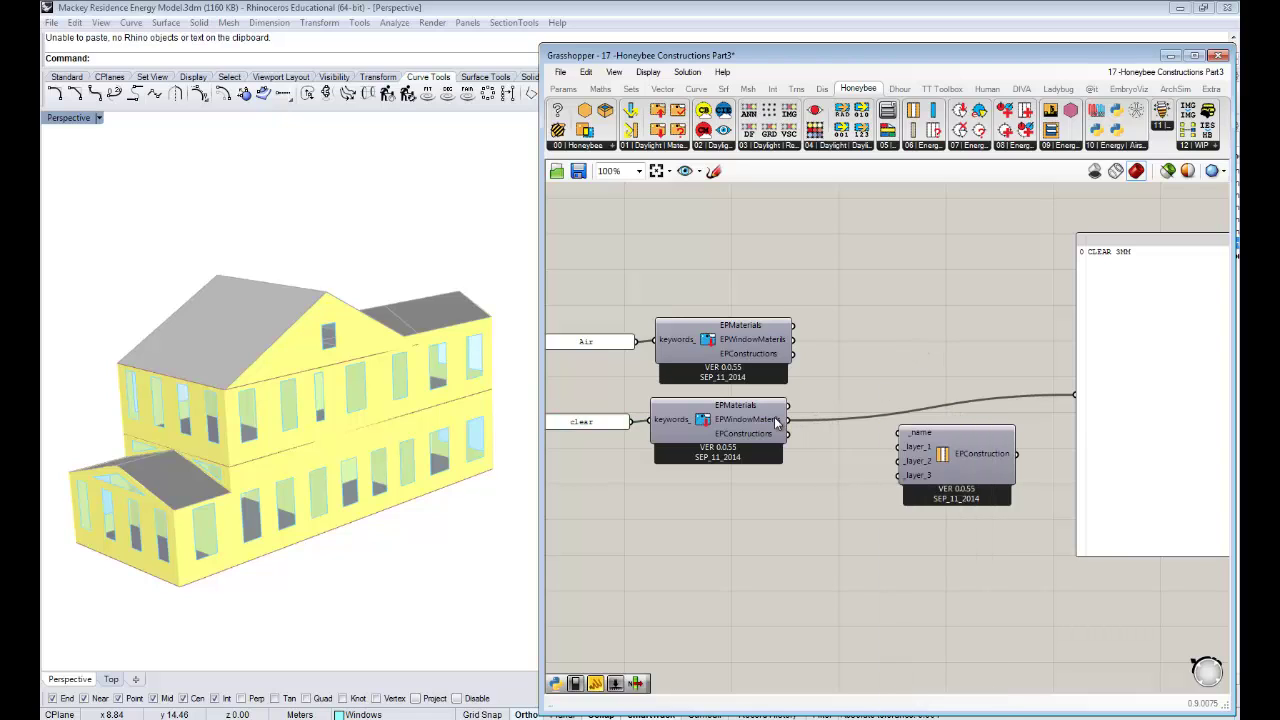
# Reconnect the Air component's EPWindowMaterials output to the output panel and shift the construction component farther from the library calls.
pyautogui.moveTo(792, 340); pyautogui.dragTo(1076, 394)
pyautogui.moveTo(933, 352); pyautogui.dragTo(908, 348, button='right')
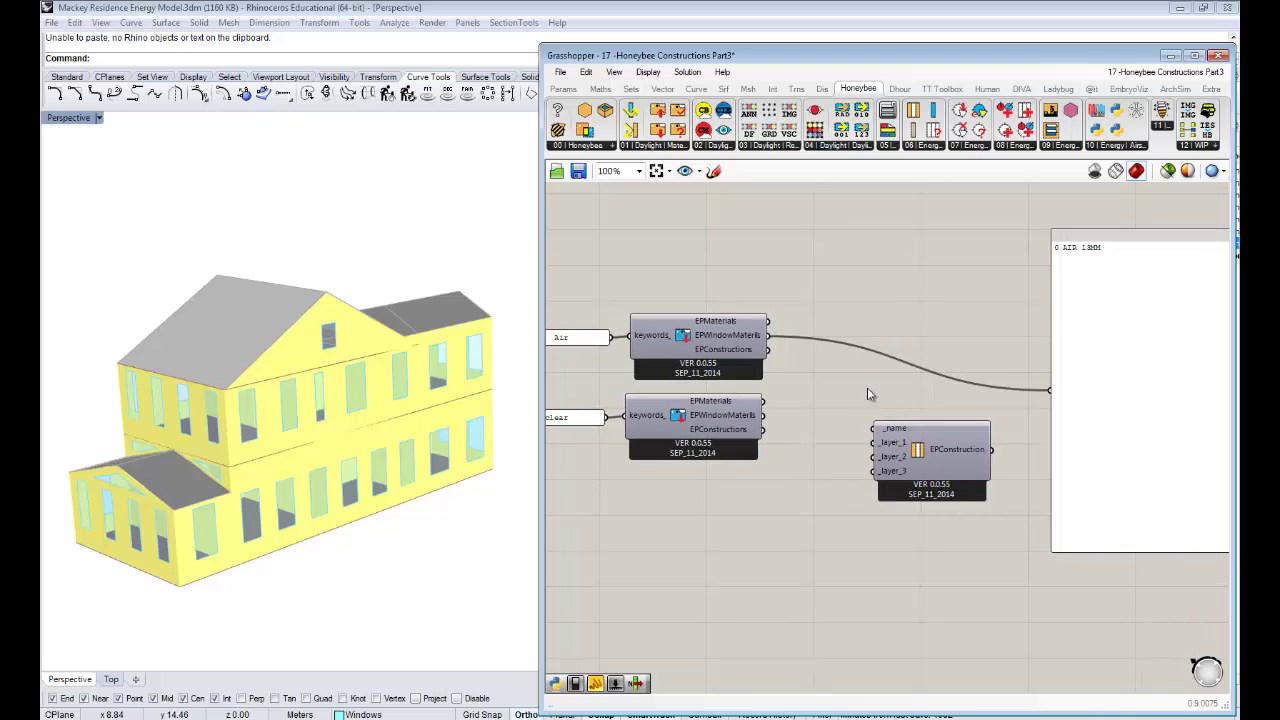
pyautogui.moveTo(943, 460); pyautogui.dragTo(988, 455)
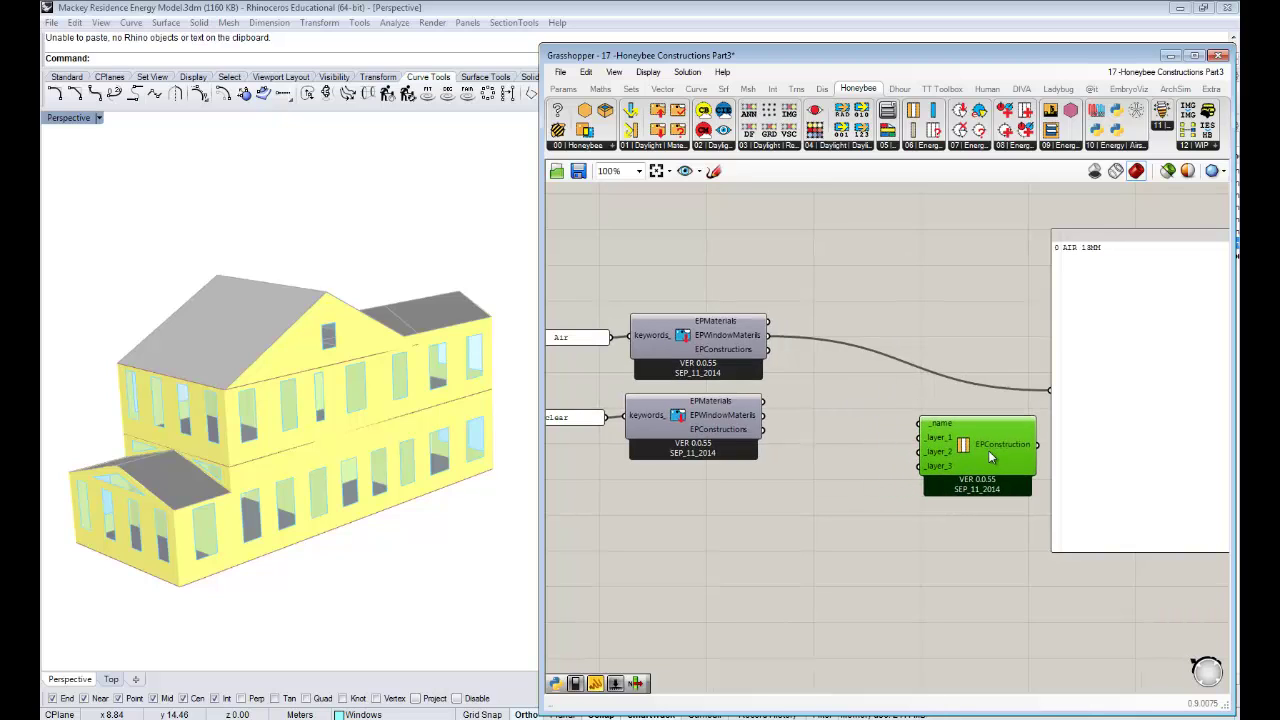
pyautogui.click(860, 421)
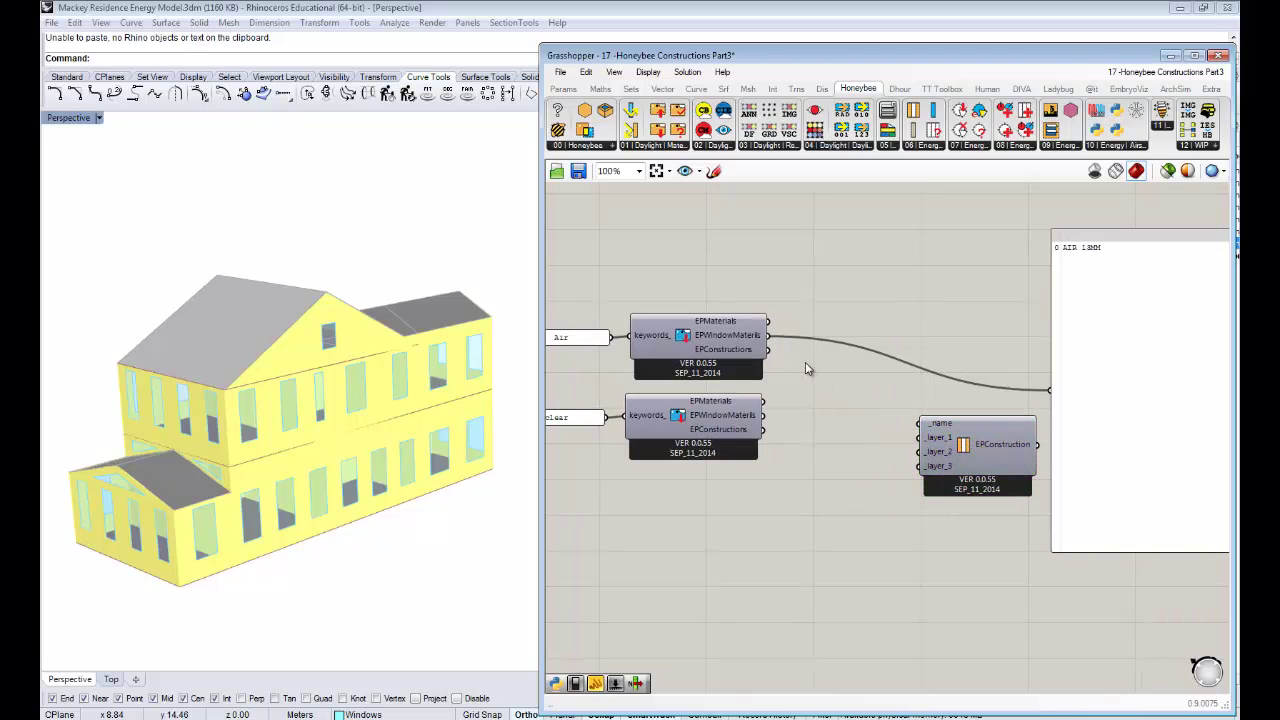
# Duplicate the output panel and connect the clear component's EPWindowMaterials output to the copy.
pyautogui.moveTo(762, 416); pyautogui.dragTo(916, 444)
pyautogui.click(1162, 398)
pyautogui.moveTo(1155, 412); pyautogui.dragTo(966, 298)
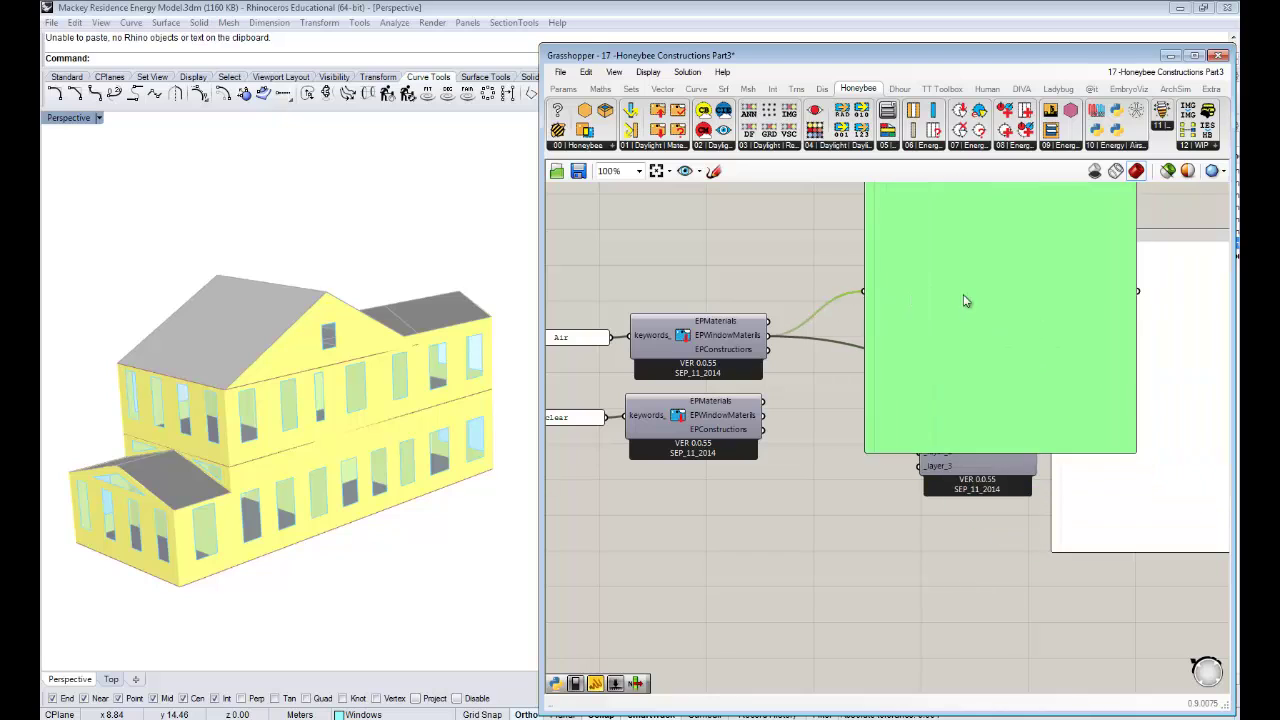
pyautogui.moveTo(763, 415); pyautogui.dragTo(873, 312)
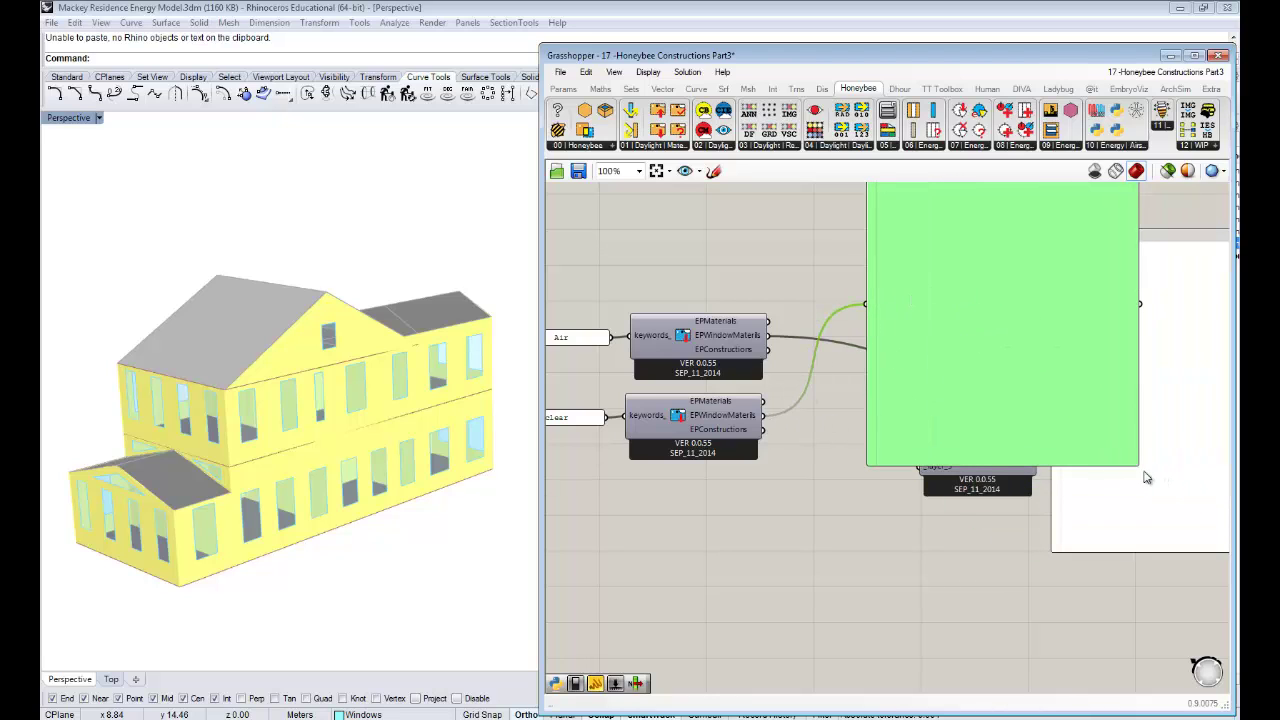
# Shrink both material output panels and stack them above the construction component.
pyautogui.moveTo(1150, 475); pyautogui.dragTo(1088, 575, button='right')
pyautogui.moveTo(1078, 567); pyautogui.dragTo(888, 507)
pyautogui.moveTo(1028, 457); pyautogui.dragTo(820, 377)
pyautogui.moveTo(1058, 572); pyautogui.dragTo(962, 436)
pyautogui.moveTo(910, 510); pyautogui.dragTo(920, 475)
# Wire the clear material to _layer_1 and _layer_3 and the air material to _layer_2 of the construction component.
pyautogui.moveTo(706, 520); pyautogui.dragTo(858, 543)
pyautogui.moveTo(714, 447); pyautogui.dragTo(857, 563)
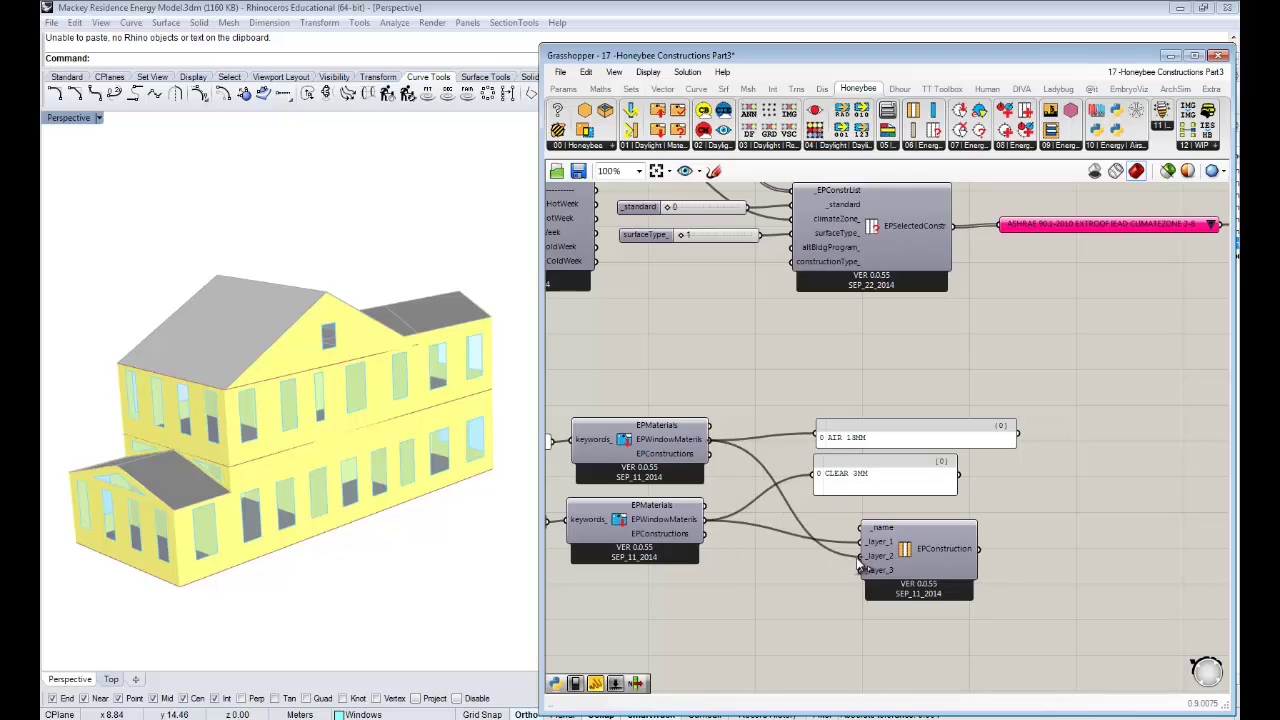
pyautogui.moveTo(706, 520)
pyautogui.mouseDown()
pyautogui.moveTo(851, 590)
pyautogui.moveTo(863, 571)
pyautogui.mouseUp()
pyautogui.moveTo(712, 524); pyautogui.dragTo(861, 570)
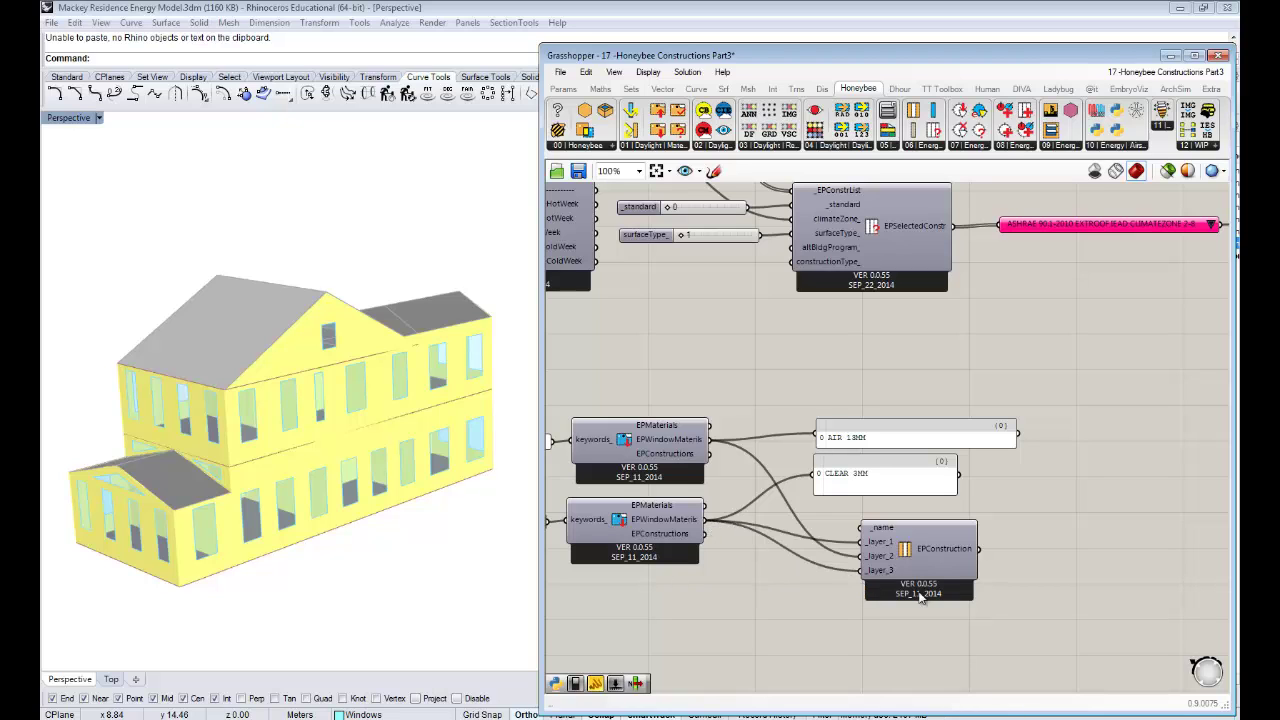
# Reposition the CLEAR 3MM panel directly beneath the AIR 13MM panel, clear of the construction component.
pyautogui.click(905, 563)
pyautogui.scroll(5, 915, 565)
pyautogui.scroll(-3, 841, 549)
pyautogui.scroll(1, 821, 480)
pyautogui.moveTo(788, 502); pyautogui.dragTo(938, 435, button='right')
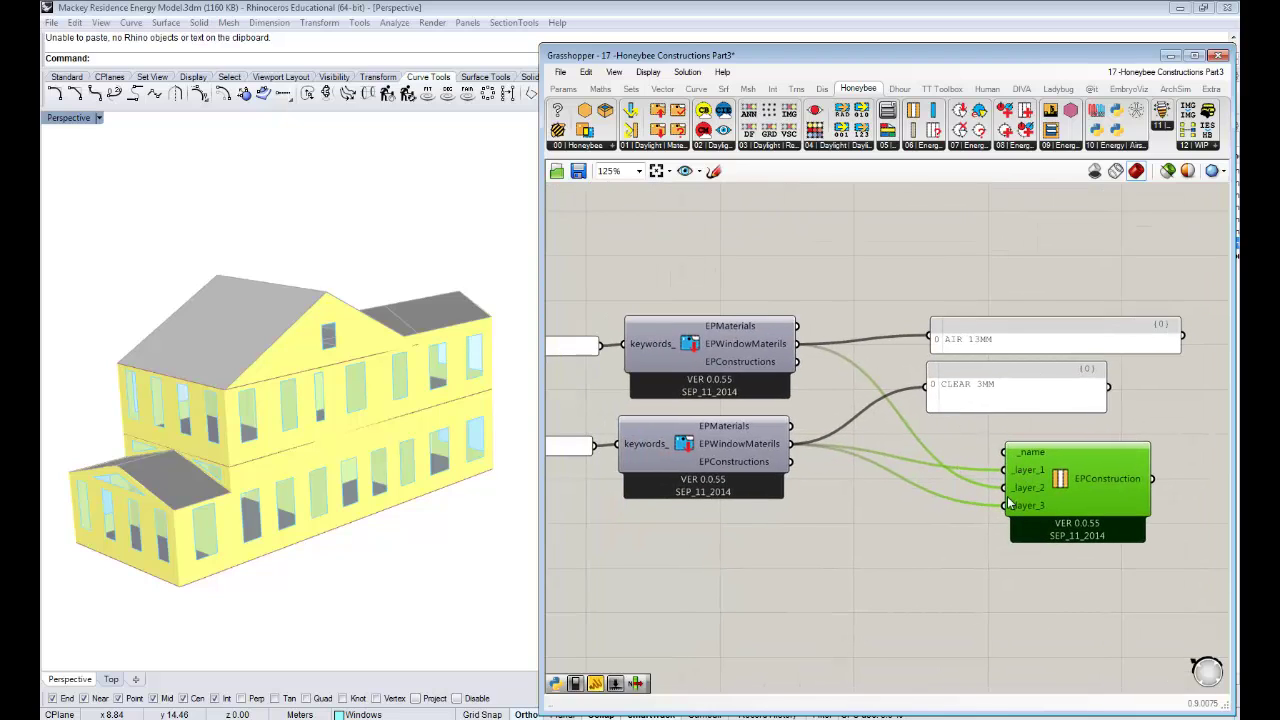
pyautogui.moveTo(974, 490); pyautogui.dragTo(942, 490, button='right')
pyautogui.moveTo(996, 580); pyautogui.dragTo(950, 578, button='right')
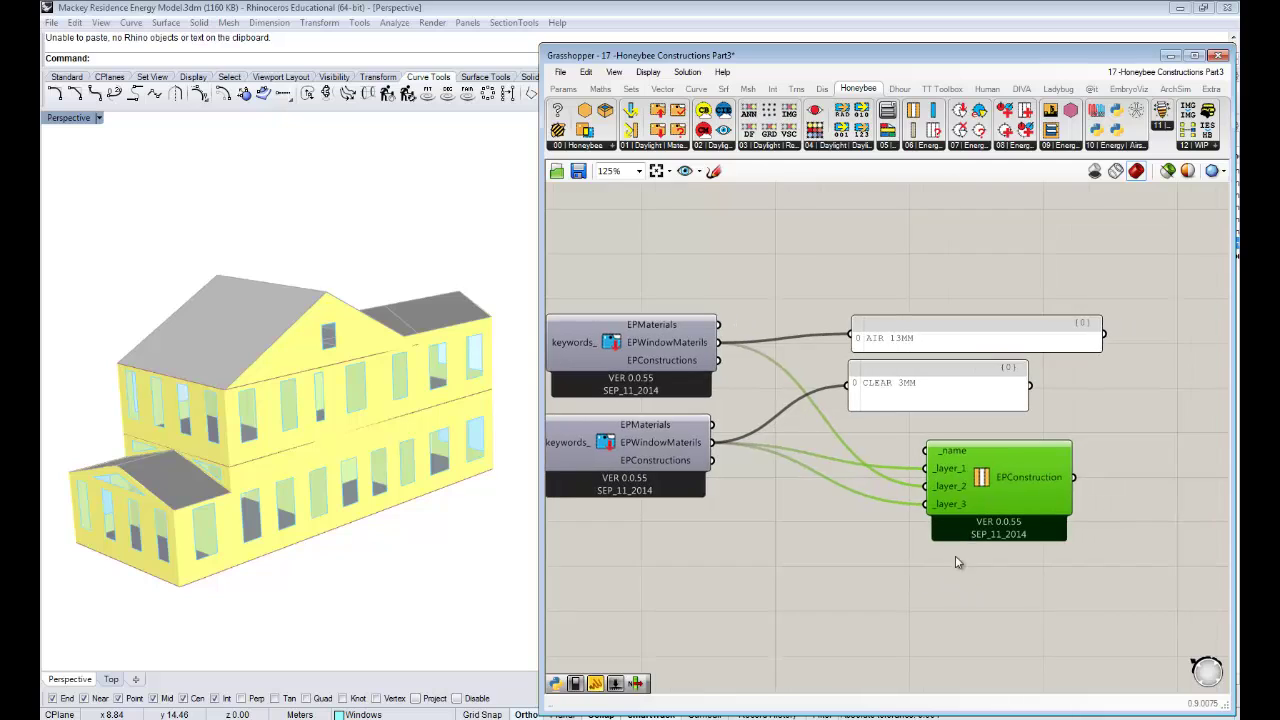
pyautogui.moveTo(921, 428); pyautogui.dragTo(870, 421, button='right')
pyautogui.moveTo(875, 404); pyautogui.dragTo(948, 377)
pyautogui.moveTo(930, 410); pyautogui.dragTo(914, 405, button='right')
pyautogui.moveTo(897, 387); pyautogui.dragTo(855, 386)
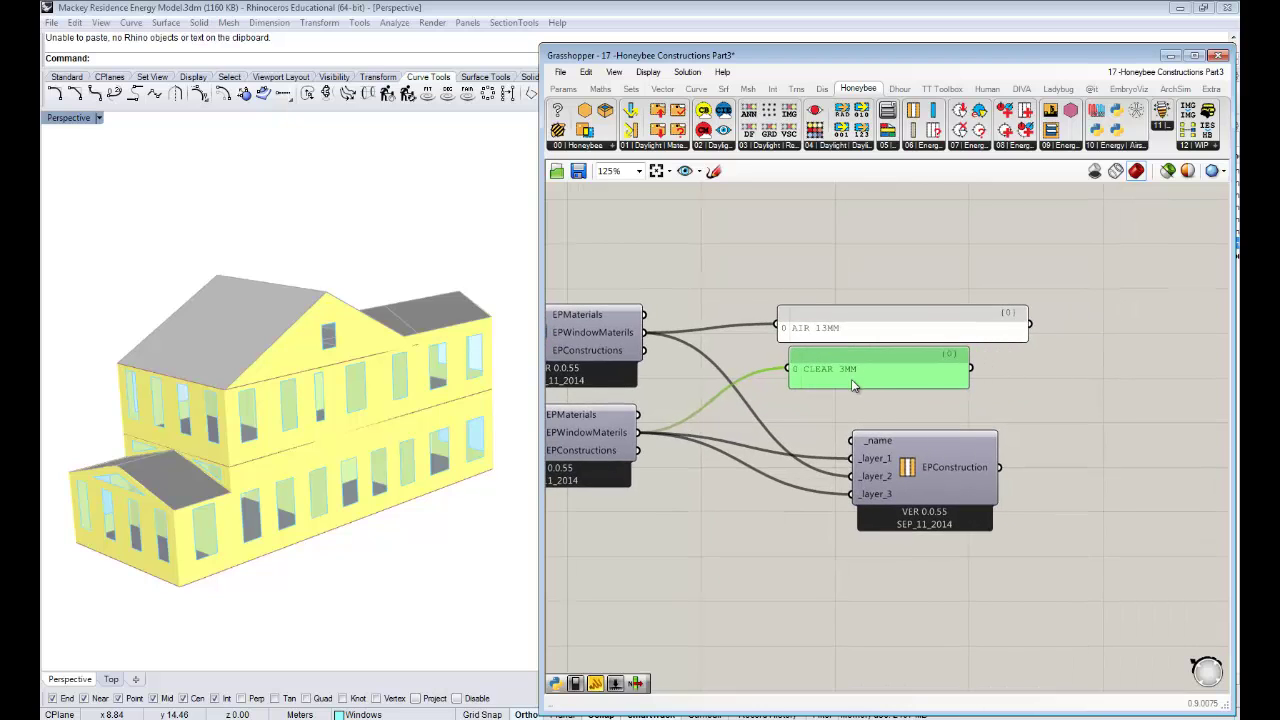
# Examine the construction component's layer inputs up close and read its description on layer order and adding or removing layers.
pyautogui.scroll(4, 912, 380)
pyautogui.scroll(1, 889, 427)
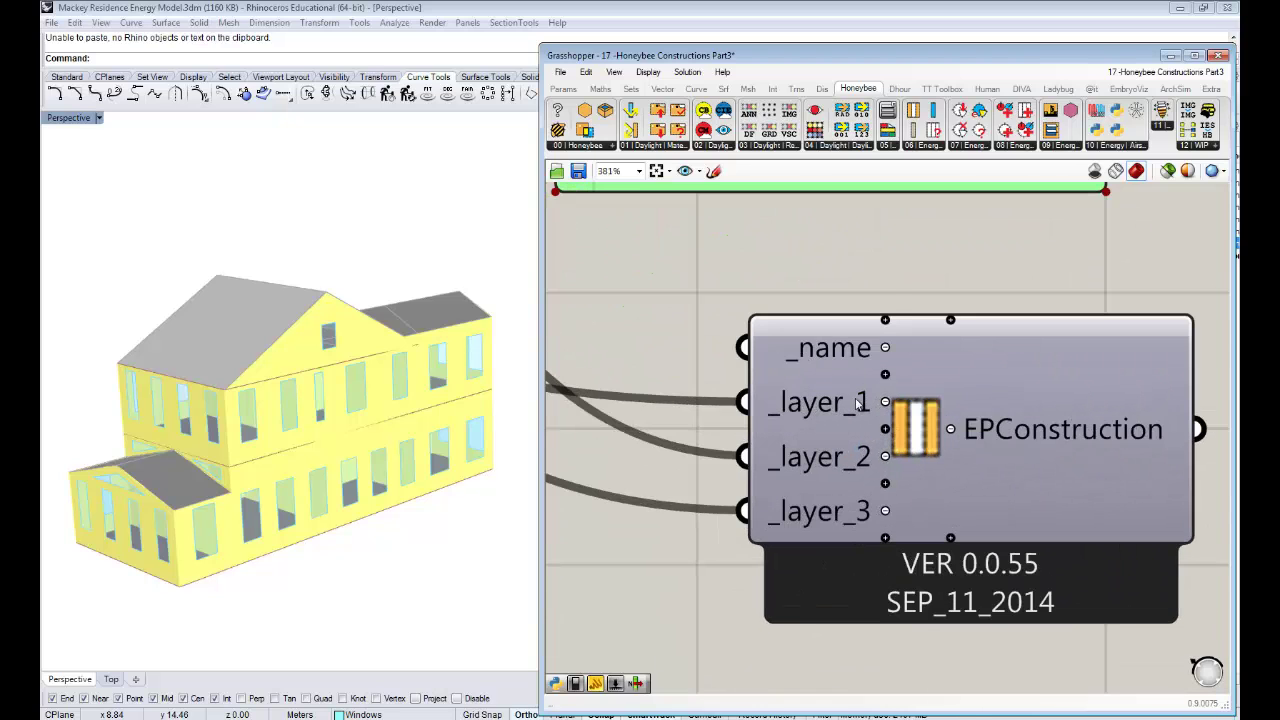
pyautogui.scroll(-3, 855, 397)
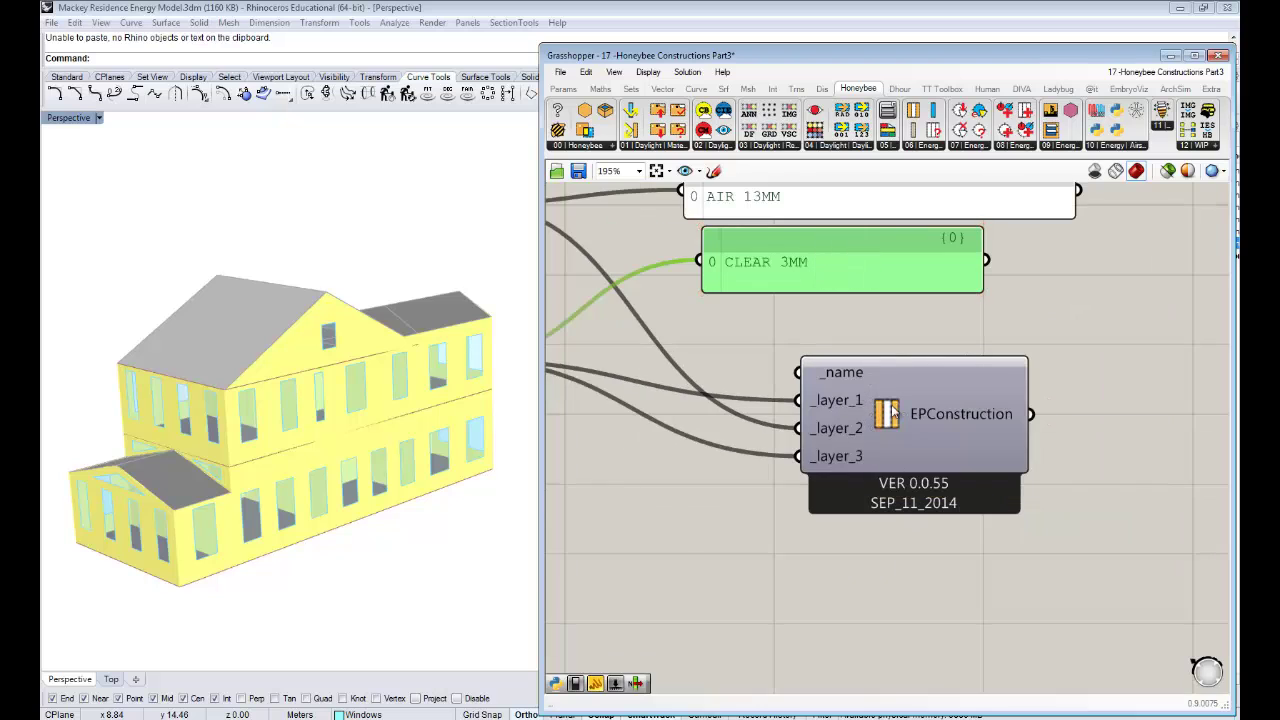
pyautogui.scroll(-1, 891, 412)
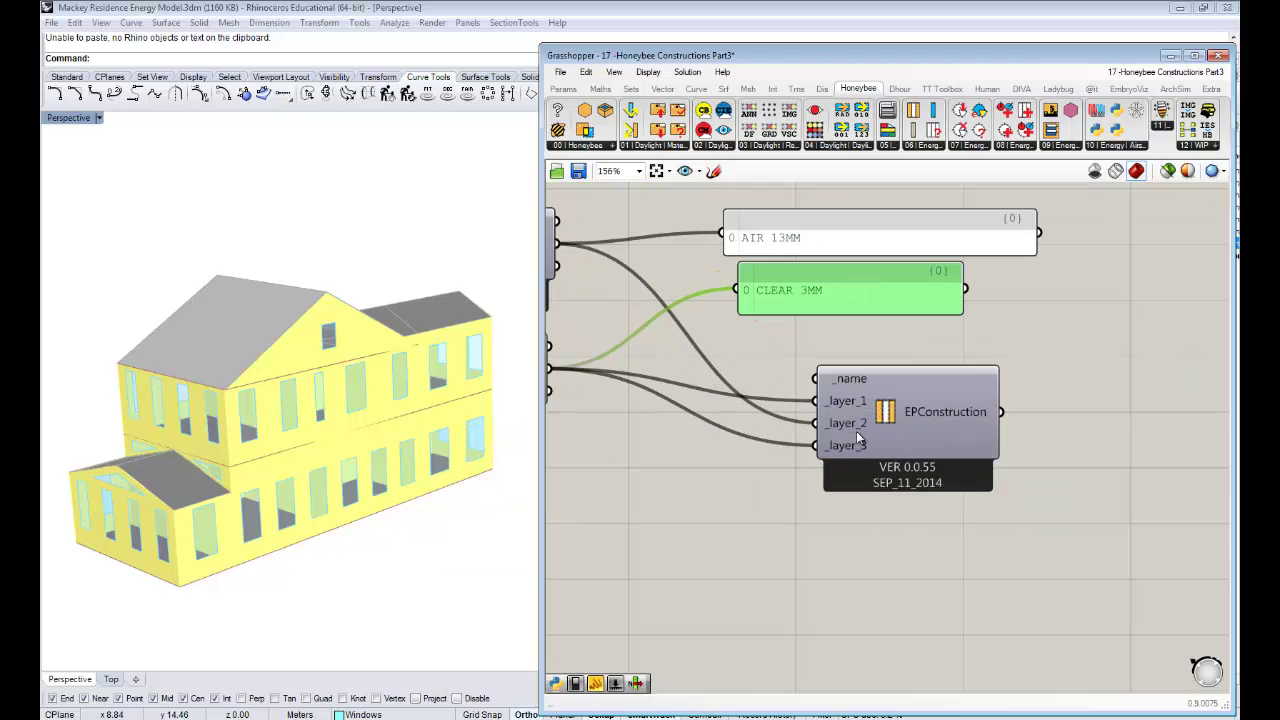
pyautogui.scroll(-2, 886, 415)
pyautogui.scroll(-1, 885, 417)
pyautogui.moveTo(889, 420); pyautogui.dragTo(800, 523, button='right')
pyautogui.moveTo(969, 372); pyautogui.dragTo(858, 379, button='right')
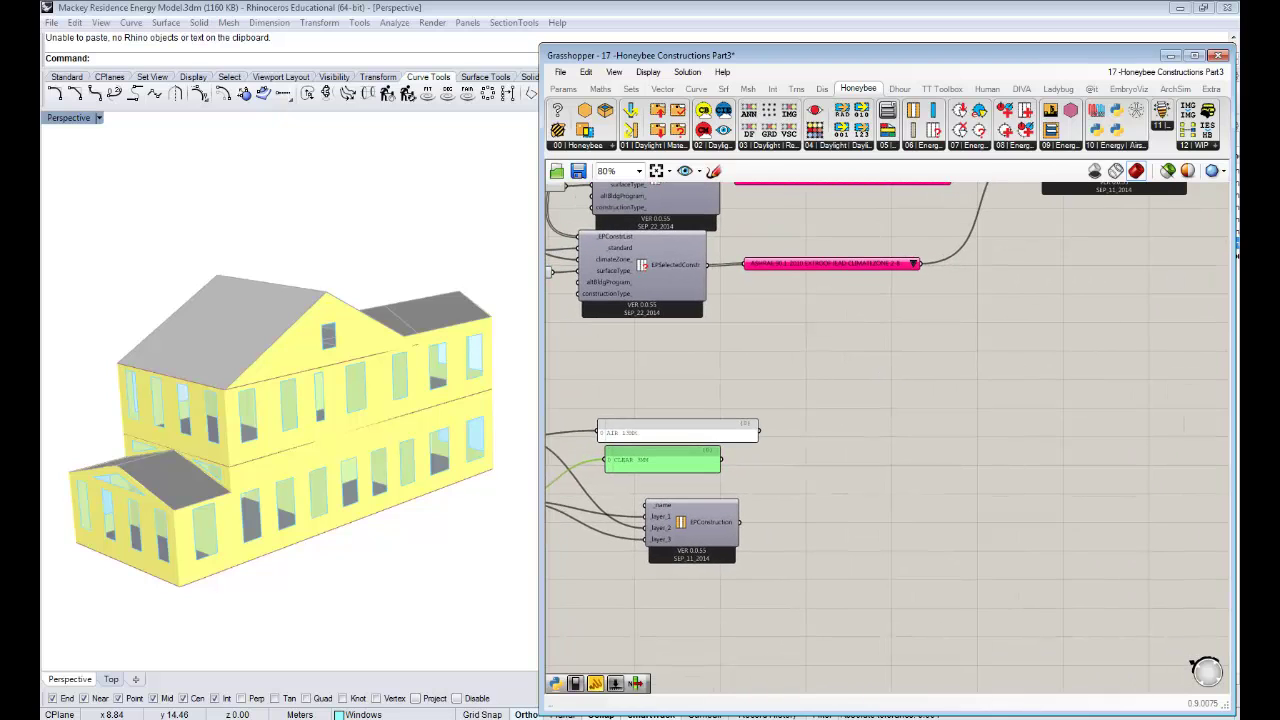
pyautogui.moveTo(801, 473); pyautogui.dragTo(932, 423, button='right')
pyautogui.scroll(2, 802, 505)
pyautogui.moveTo(803, 507); pyautogui.dragTo(913, 430, button='right')
pyautogui.moveTo(916, 435)
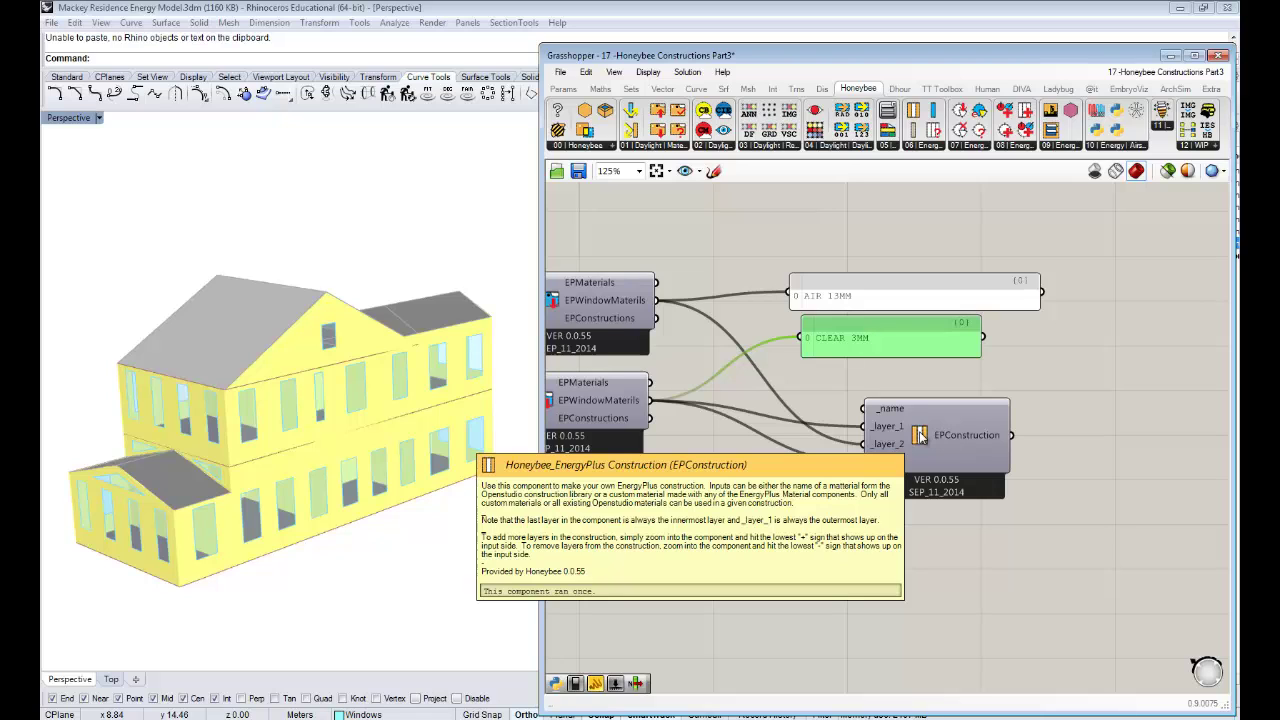
# Move the construction component away from the panels and connect a new panel reading "DoulbePane" to its _name input.
pyautogui.moveTo(945, 438); pyautogui.dragTo(982, 470)
pyautogui.click(838, 514)
pyautogui.moveTo(837, 513); pyautogui.dragTo(896, 503, button='right')
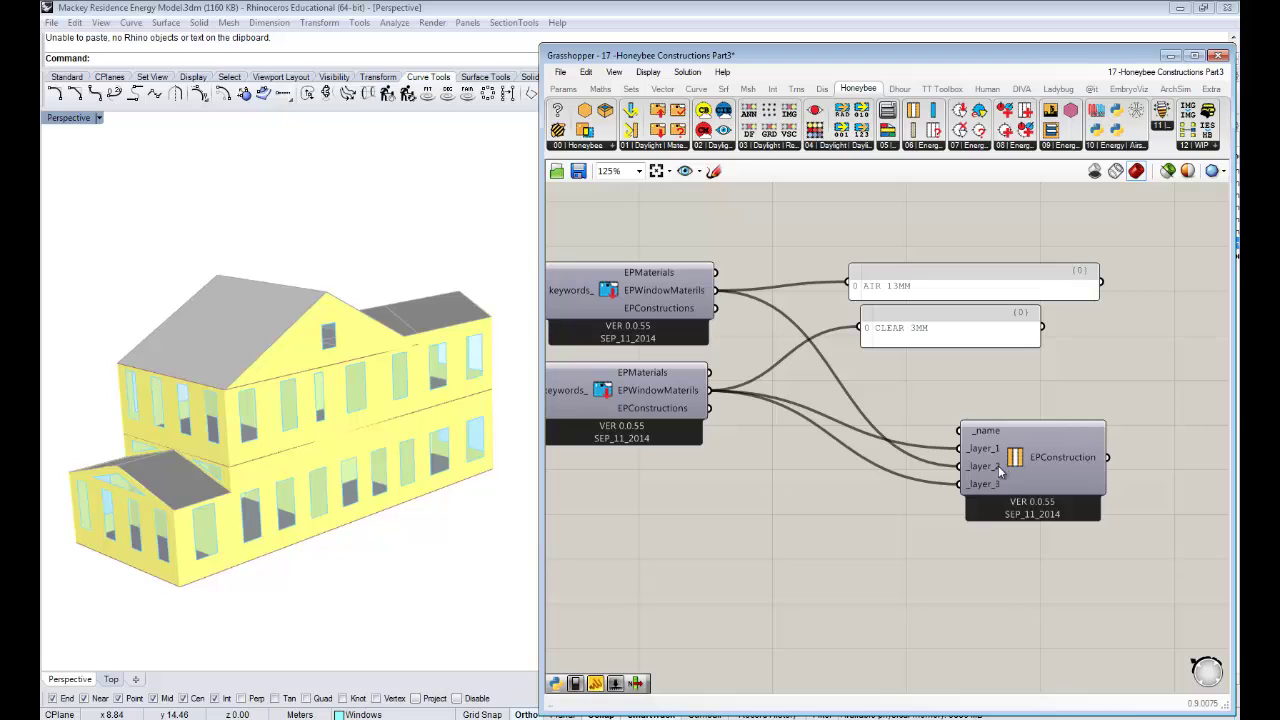
pyautogui.doubleClick(827, 431)
pyautogui.write('"Dou')
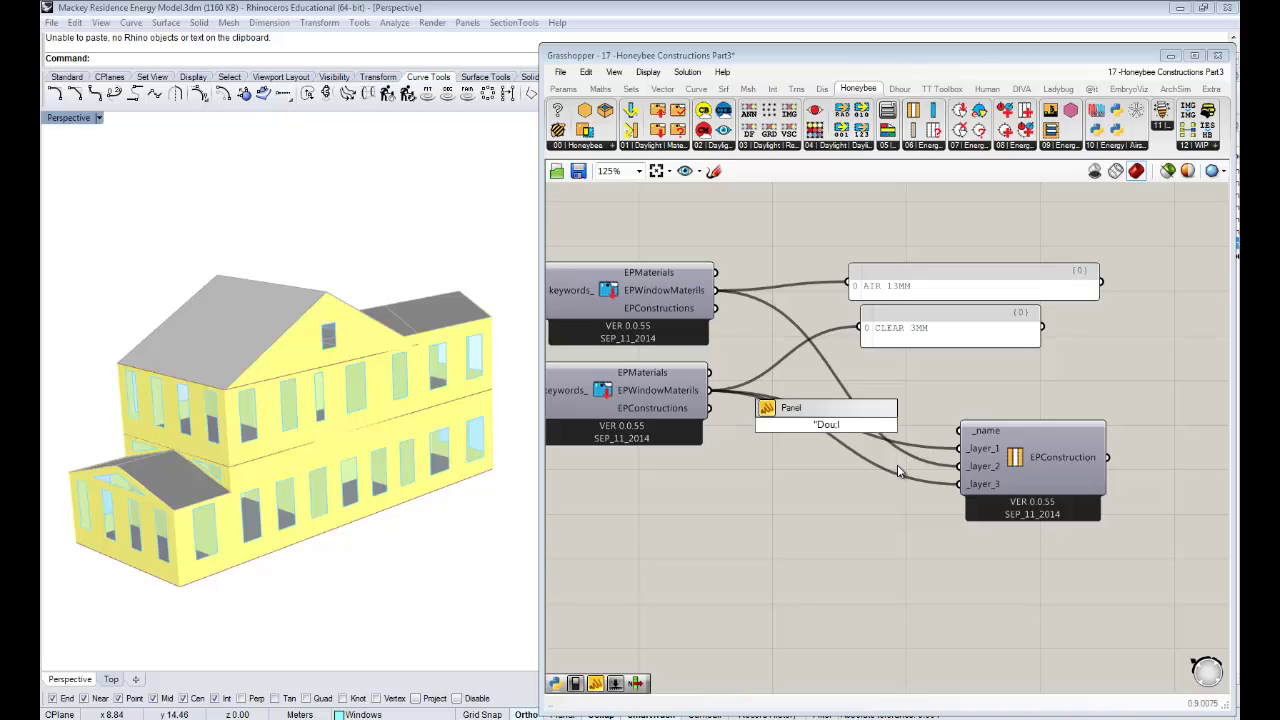
pyautogui.write('lbePane')
pyautogui.press('Return')
pyautogui.moveTo(874, 470); pyautogui.dragTo(958, 430)
pyautogui.moveTo(839, 425); pyautogui.dragTo(857, 433)
pyautogui.moveTo(932, 456); pyautogui.dragTo(872, 397, button='right')
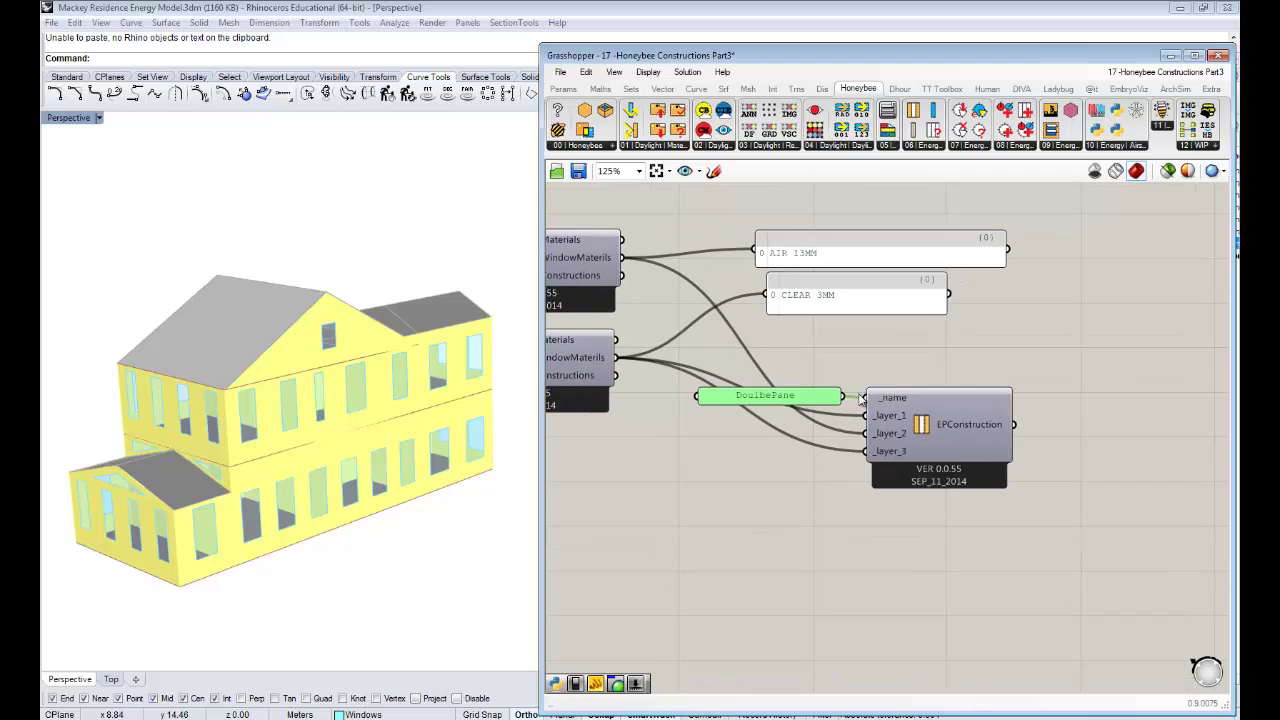
# Add an empty panel, connect the EPConstruction output to it, and enlarge it to fit the construction text.
pyautogui.moveTo(1004, 432); pyautogui.dragTo(913, 434, button='right')
pyautogui.click(1056, 428)
pyautogui.doubleClick(1054, 420)
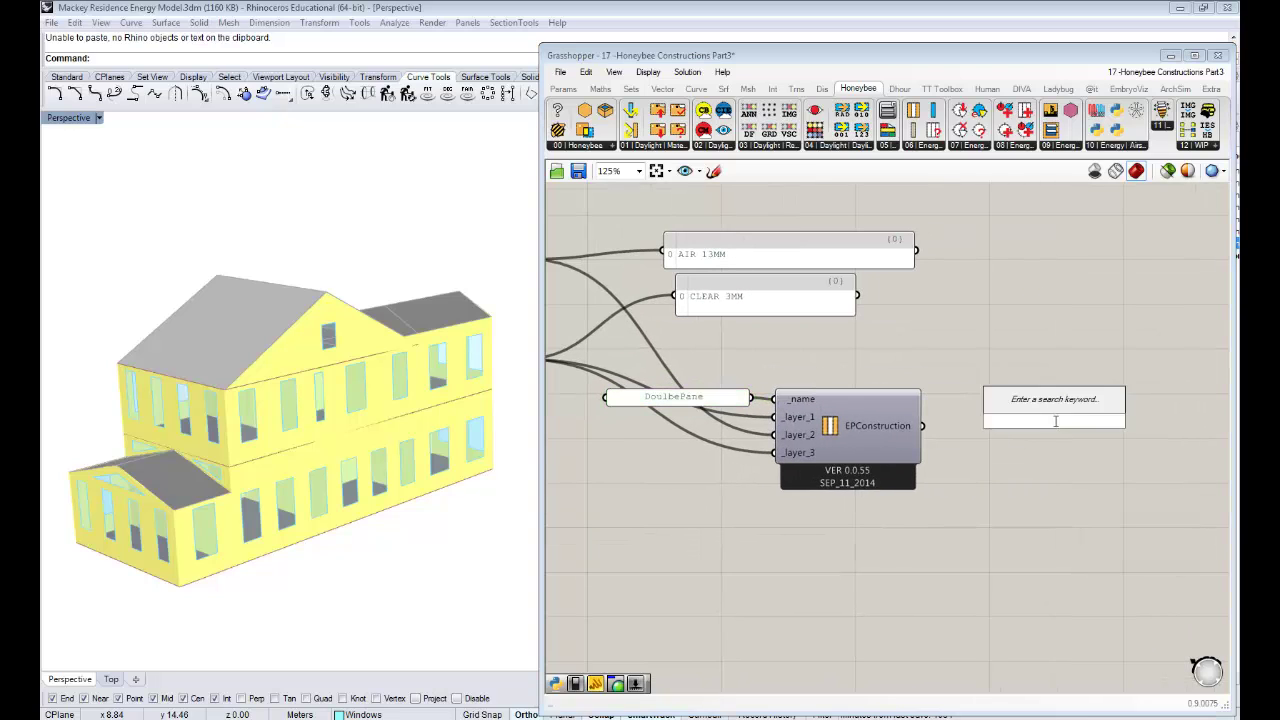
pyautogui.write('pan')
pyautogui.press('Return')
pyautogui.moveTo(922, 426); pyautogui.dragTo(983, 417)
pyautogui.moveTo(1120, 458); pyautogui.dragTo(985, 438, button='right')
pyautogui.moveTo(992, 447); pyautogui.dragTo(1170, 494)
pyautogui.scroll(-1, 1106, 495)
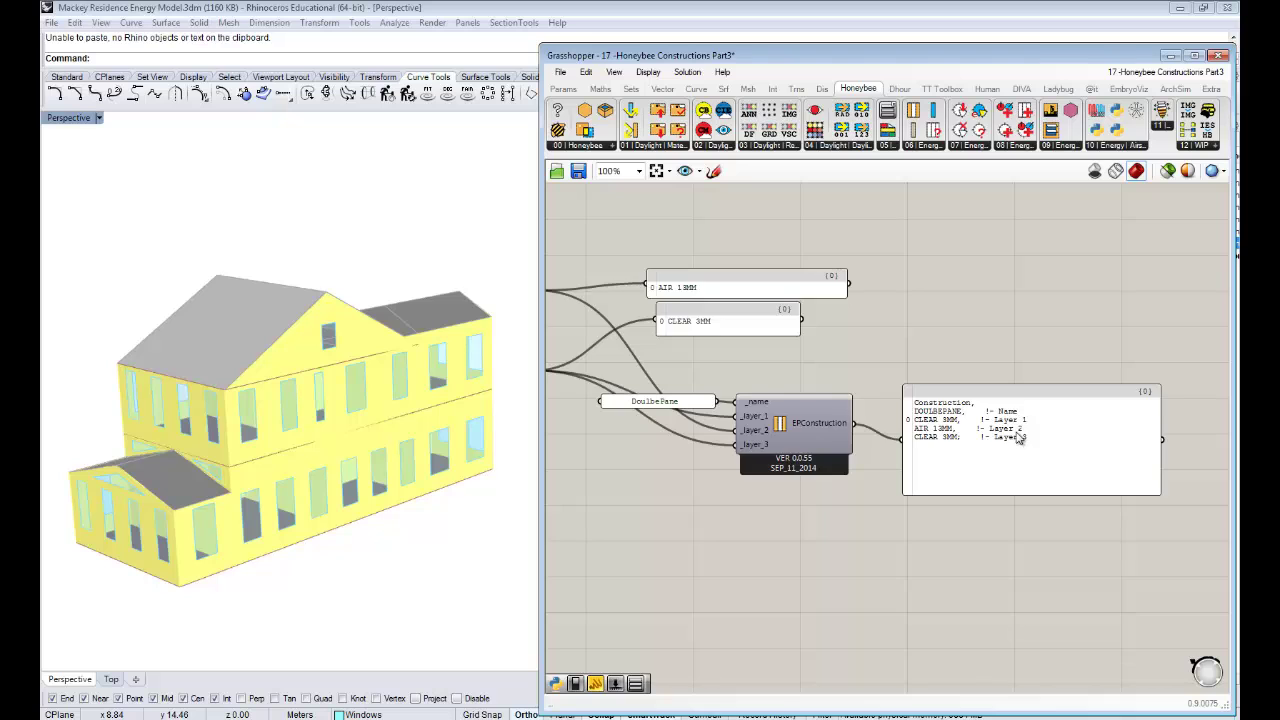
# Review the construction's layer listing and shrink its output panel to fit the text.
pyautogui.scroll(3, 1012, 442)
pyautogui.scroll(-5, 1004, 444)
pyautogui.scroll(2, 947, 450)
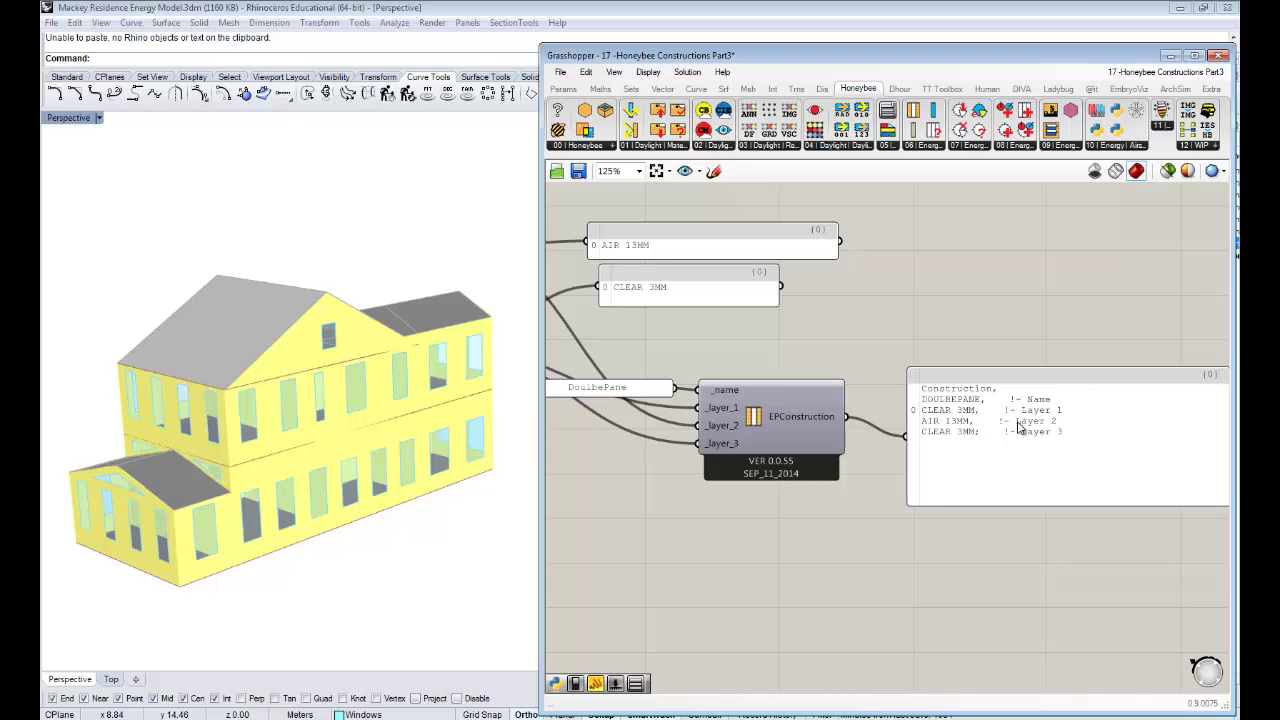
pyautogui.moveTo(986, 505)
pyautogui.mouseDown()
pyautogui.moveTo(988, 447)
pyautogui.moveTo(996, 497)
pyautogui.mouseUp()
pyautogui.moveTo(1020, 500); pyautogui.dragTo(973, 491, button='right')
pyautogui.moveTo(1142, 466); pyautogui.dragTo(1030, 466)
pyautogui.scroll(-2, 1030, 466)
pyautogui.scroll(1, 883, 448)
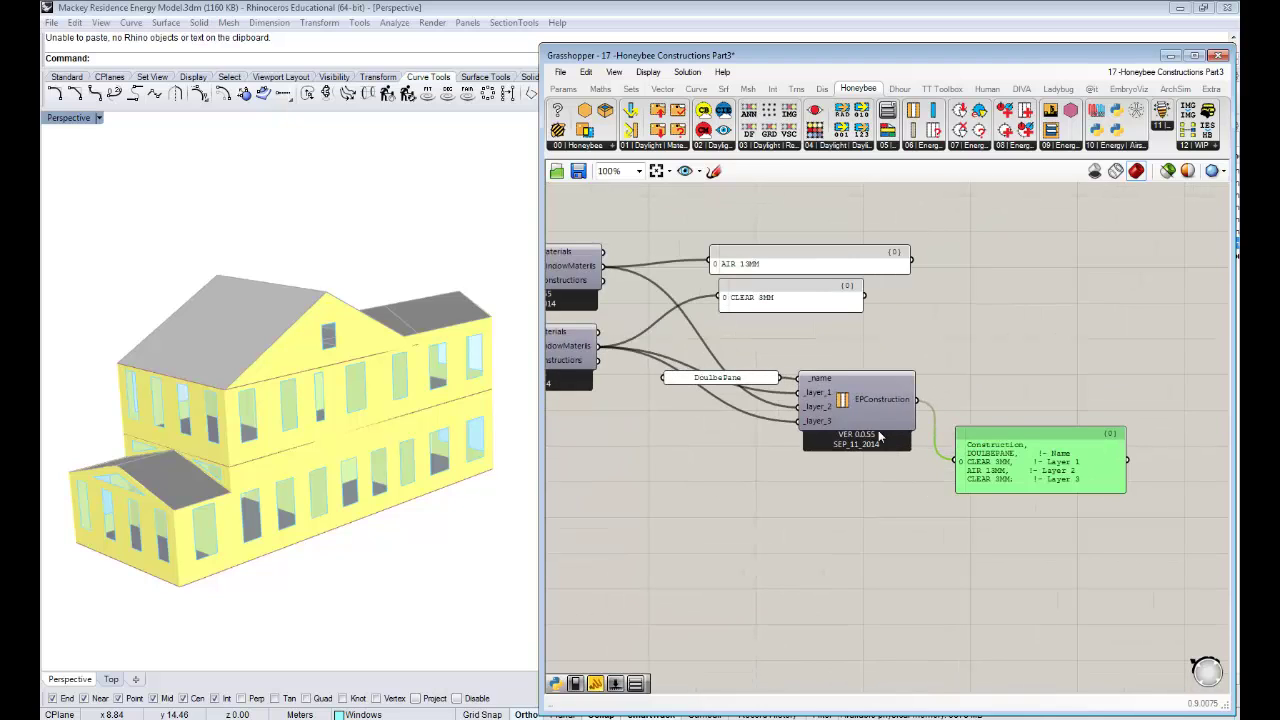
# Move the construction output panel lower to free canvas space beside the EPConstruction output.
pyautogui.moveTo(865, 413); pyautogui.dragTo(850, 441, button='right')
pyautogui.scroll(-3, 985, 401)
pyautogui.scroll(2, 916, 445)
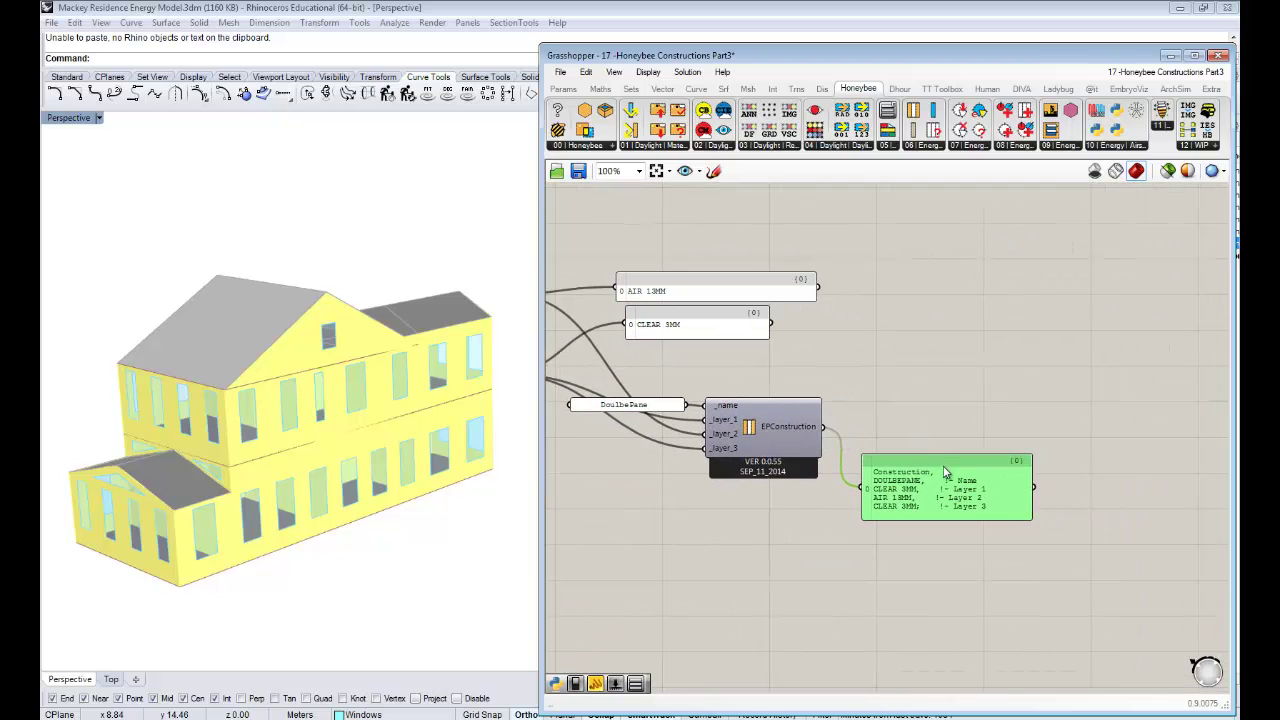
pyautogui.moveTo(942, 462); pyautogui.dragTo(956, 516)
pyautogui.click(985, 362)
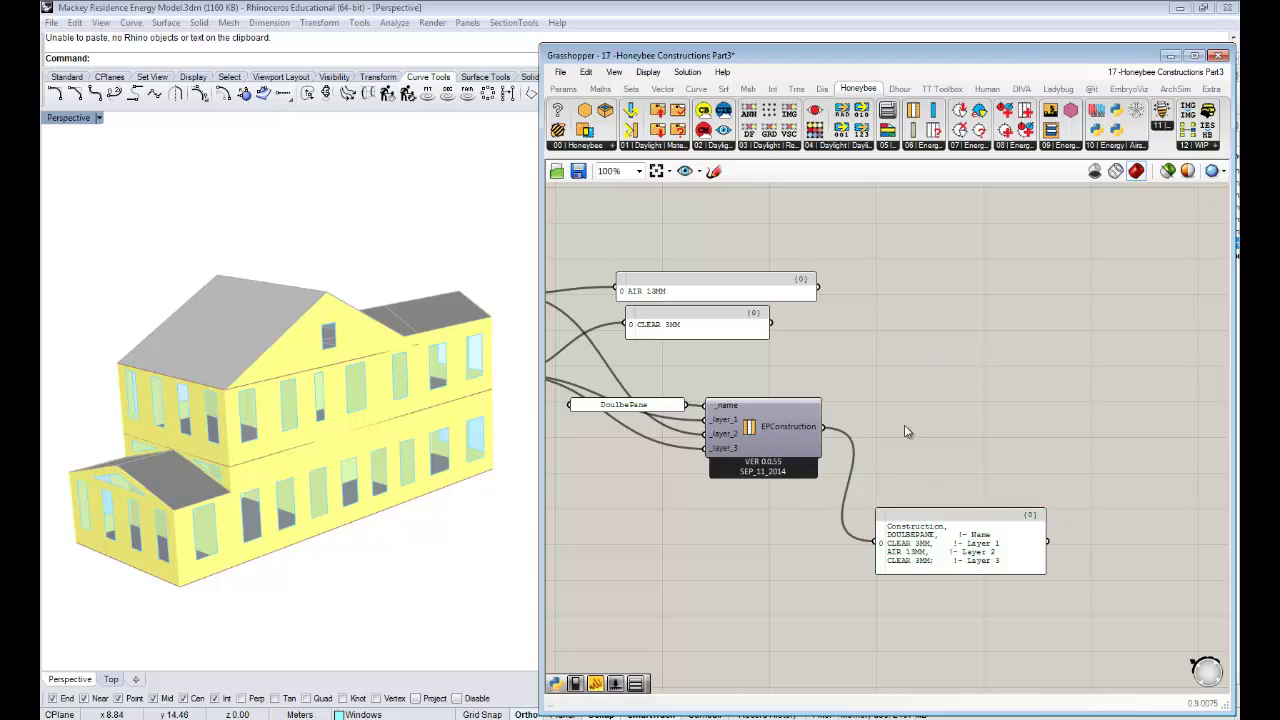
# Add a Honeybee Add to EnergyPlus Library component, connect the EPConstruction output to its _EPObject input, and move it clear of the construction component.
pyautogui.click(930, 147)
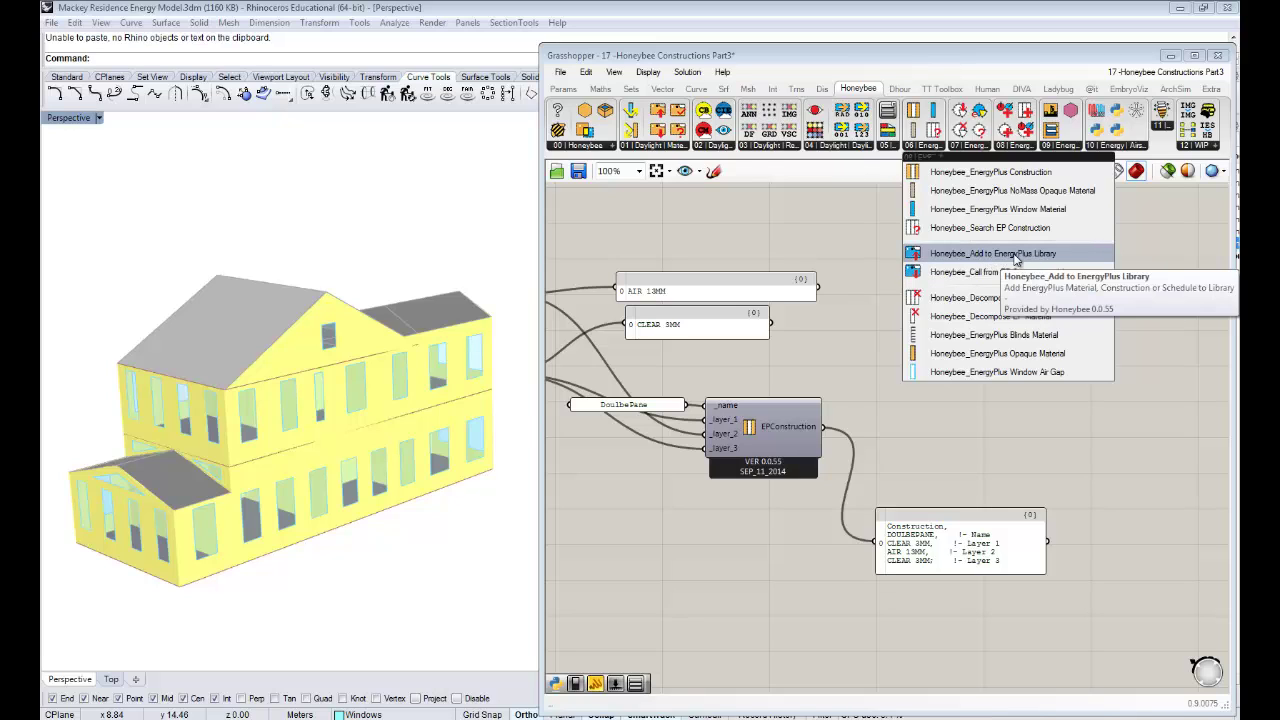
pyautogui.moveTo(1015, 258); pyautogui.dragTo(986, 424)
pyautogui.scroll(3, 968, 424)
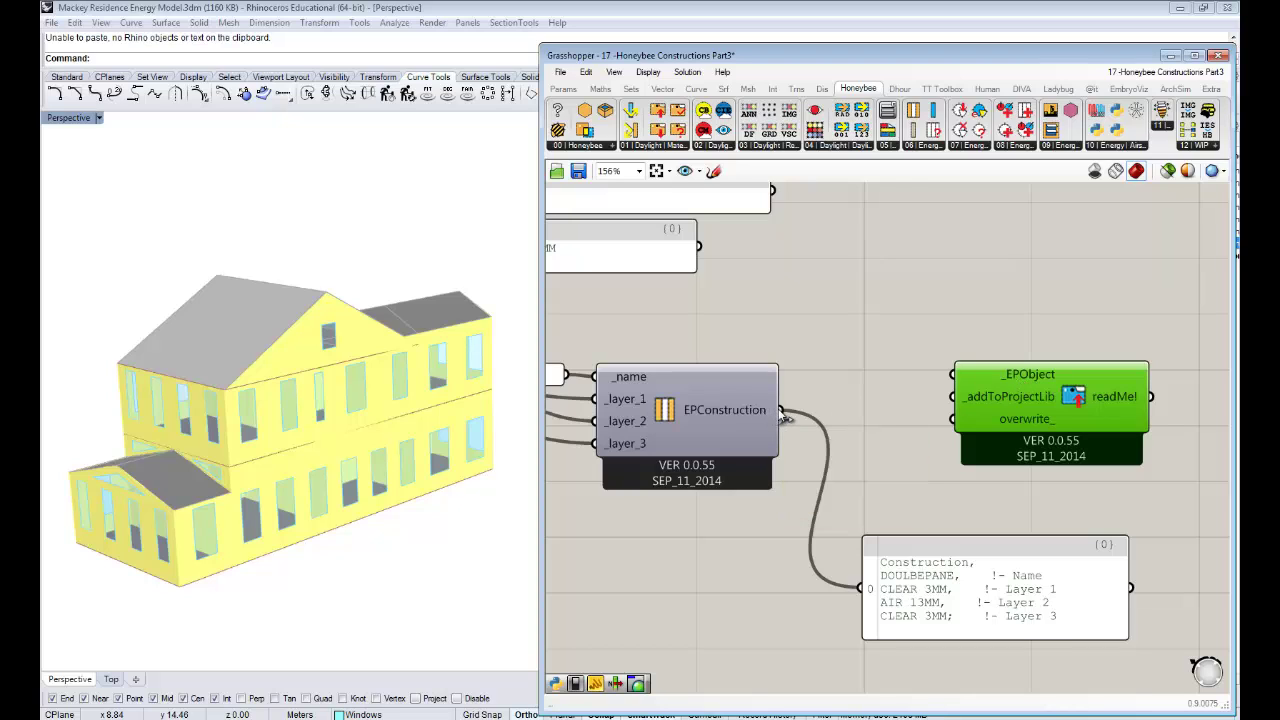
pyautogui.moveTo(784, 414); pyautogui.dragTo(952, 375)
pyautogui.moveTo(1053, 413); pyautogui.dragTo(1105, 430)
# Add a Boolean Toggle, connect it to the _addToProjectLib input, and set it to True.
pyautogui.doubleClick(928, 432)
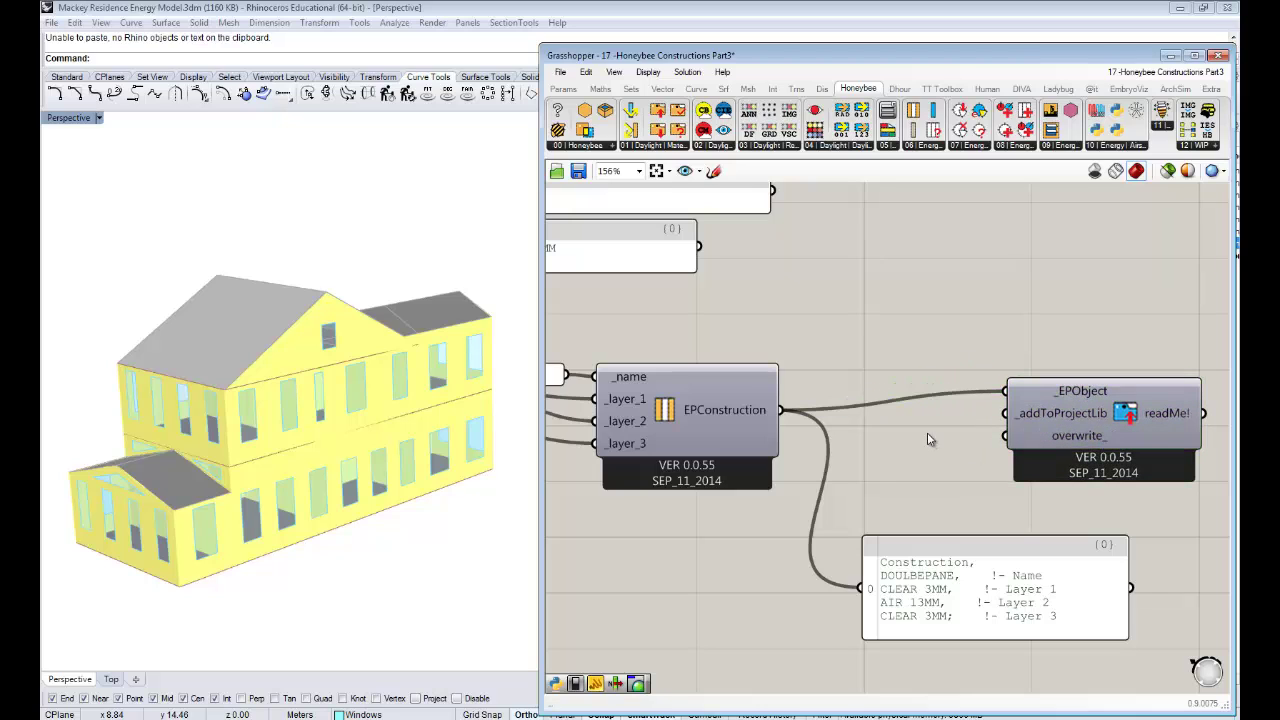
pyautogui.write('bool')
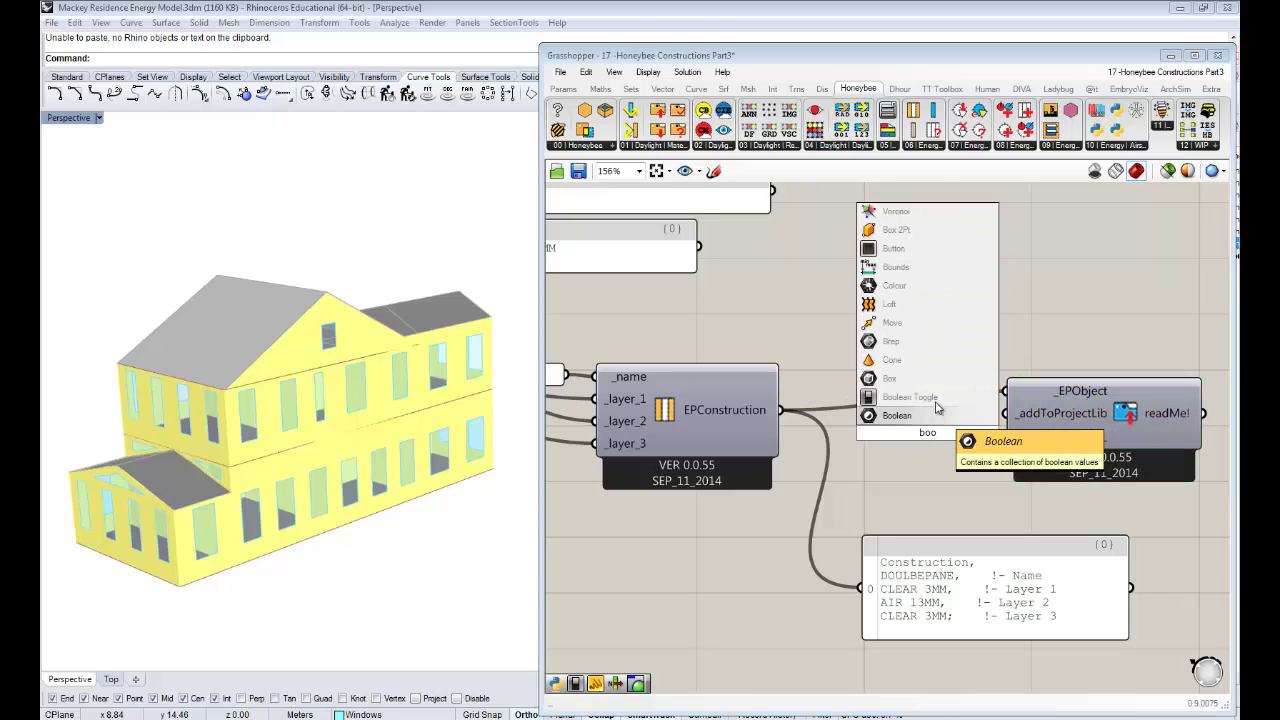
pyautogui.click(934, 399)
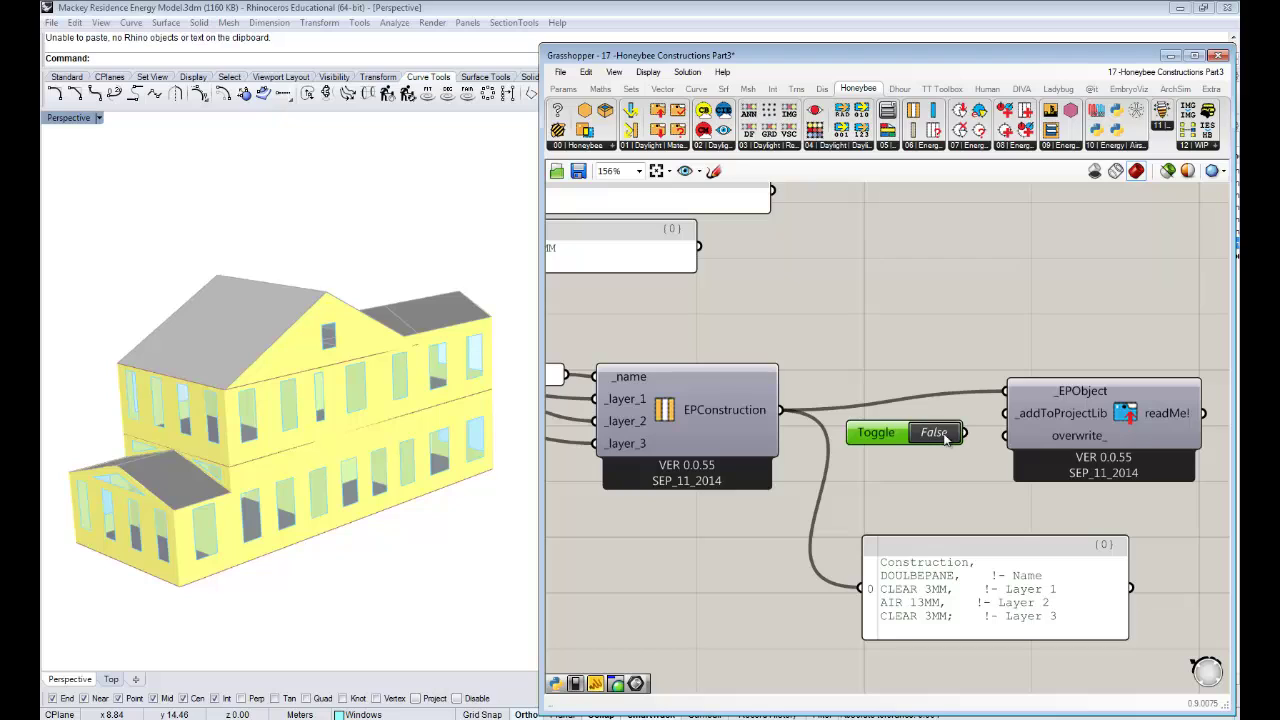
pyautogui.moveTo(966, 433); pyautogui.dragTo(1008, 411)
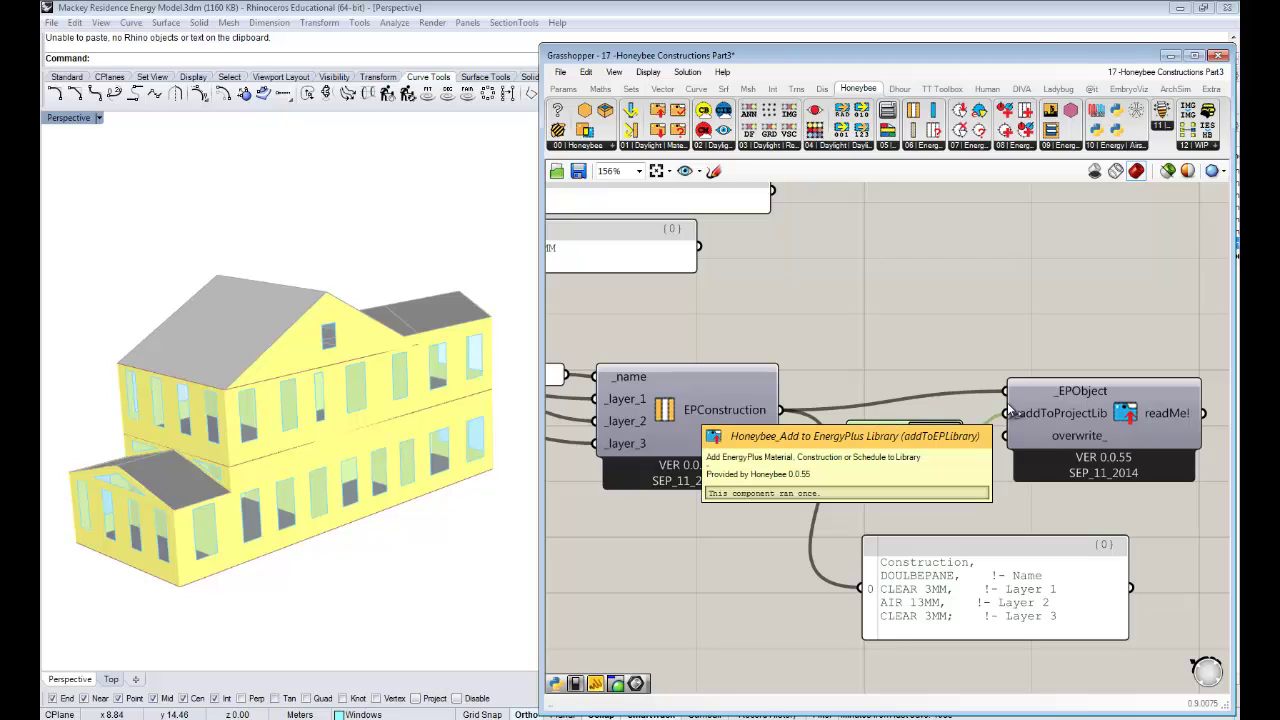
pyautogui.scroll(-5, 850, 455)
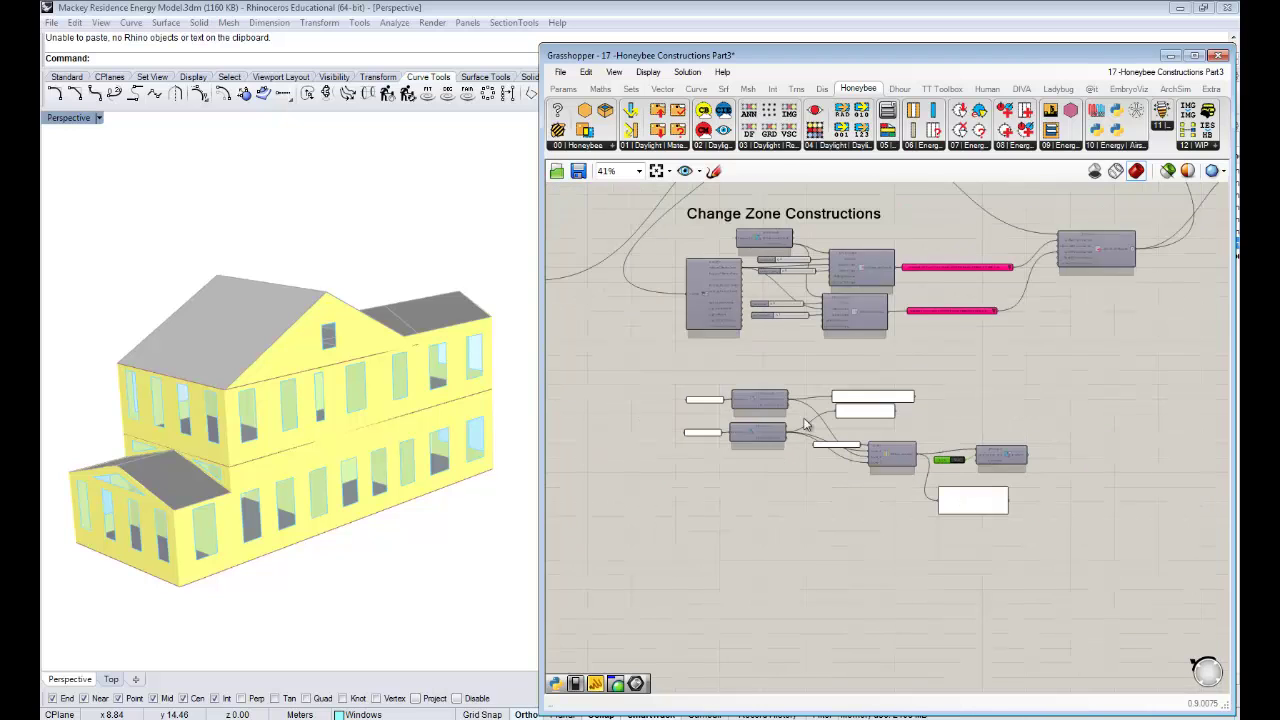
pyautogui.scroll(-2, 880, 455)
pyautogui.scroll(4, 990, 470)
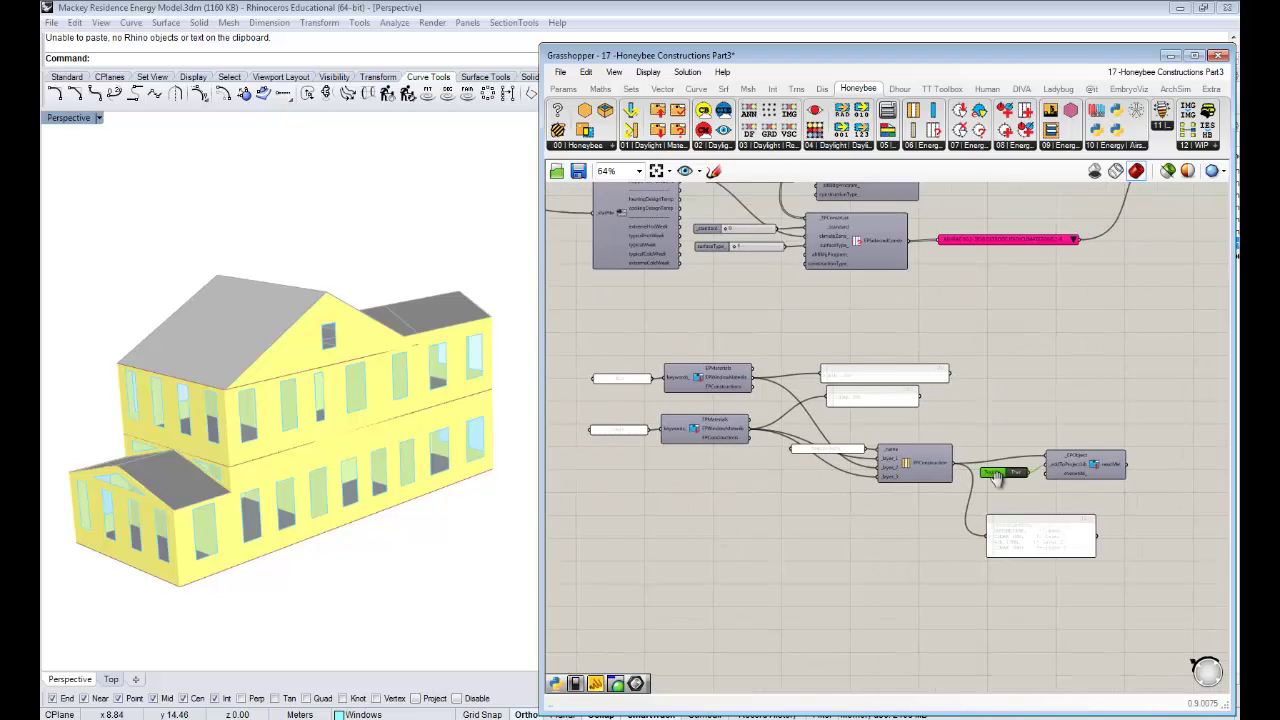
pyautogui.scroll(-4, 990, 472)
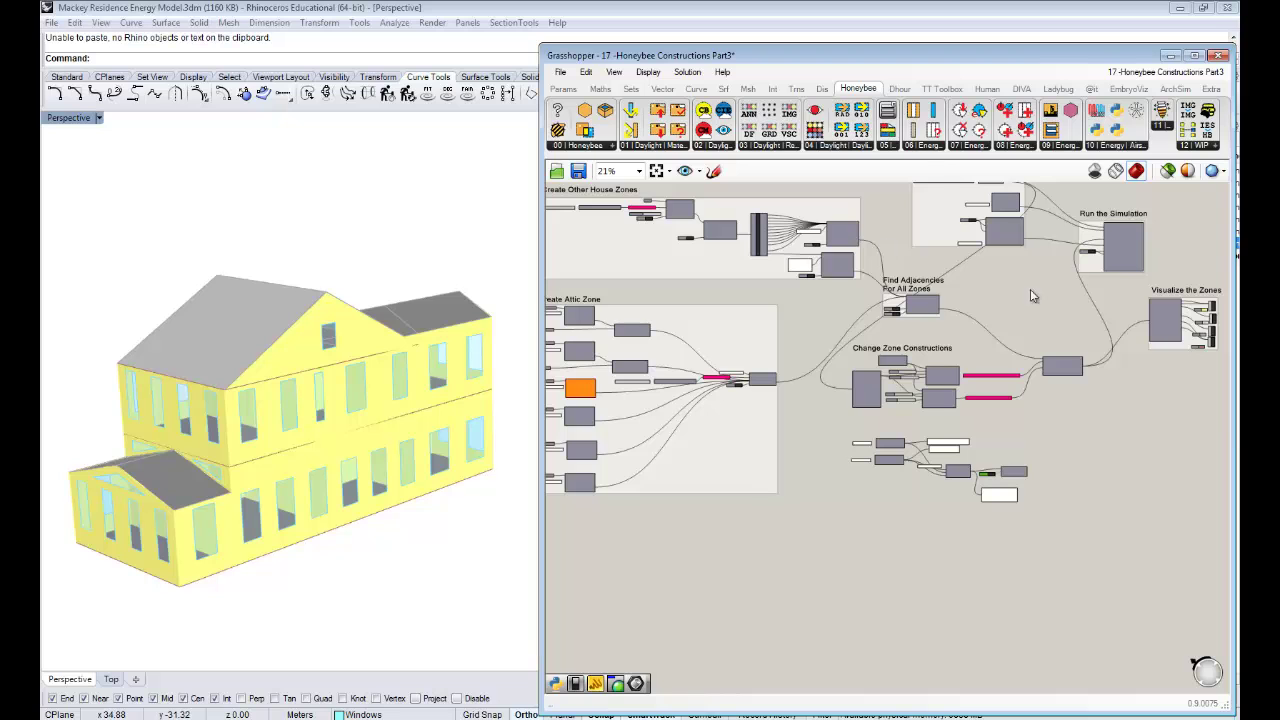
pyautogui.scroll(6, 959, 482)
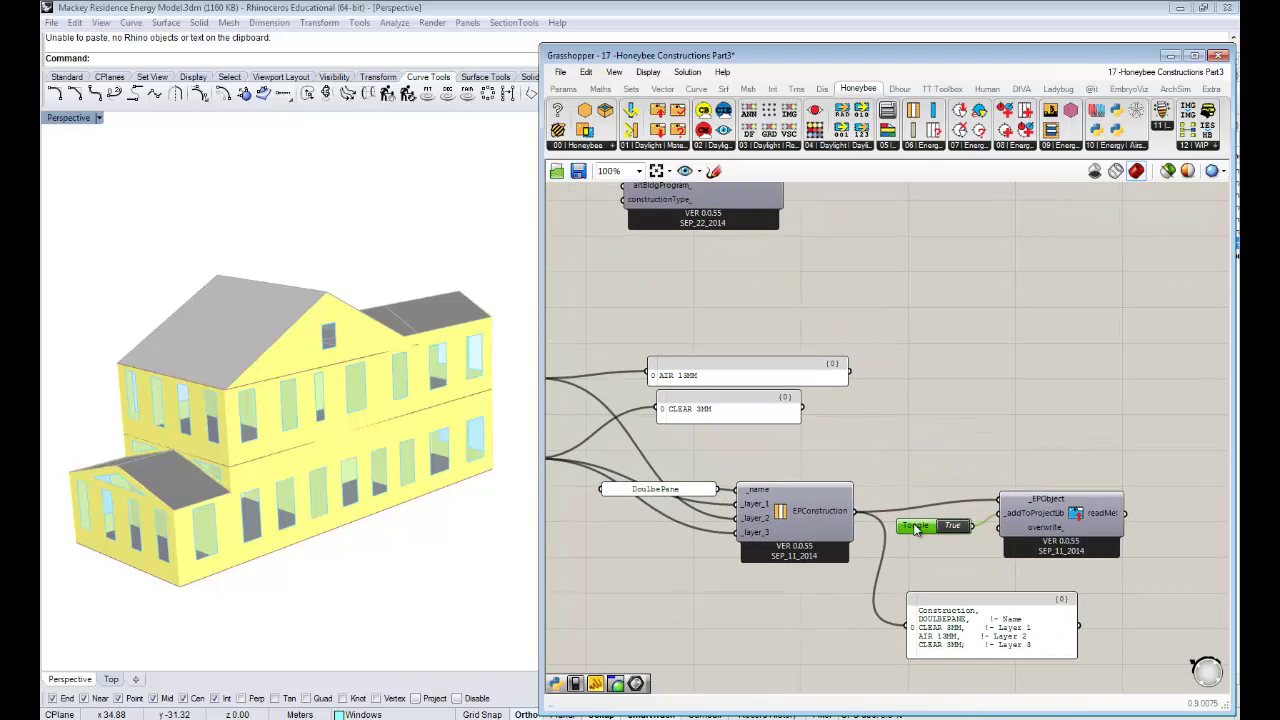
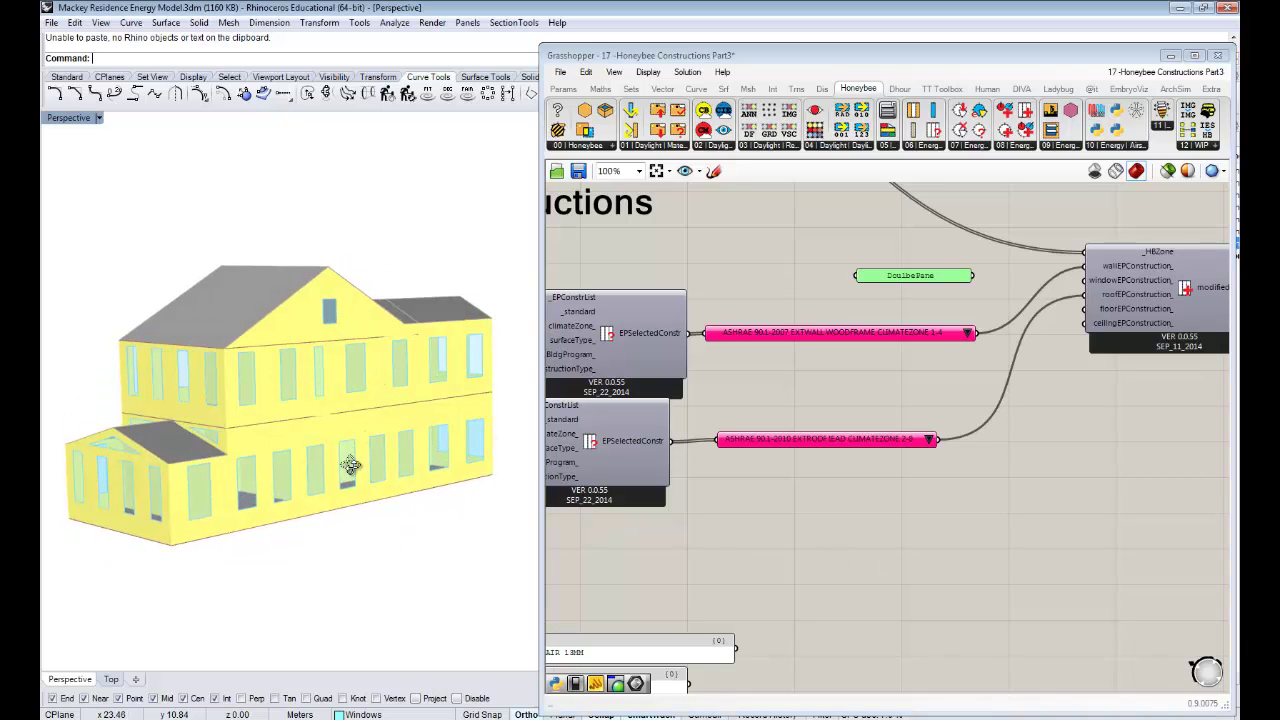
# Examine how the Create Attic Zone group defines its wall and window surfaces, and compare it with the Change Zone Constructions section.
pyautogui.scroll(-3, 1003, 457)
pyautogui.scroll(-4, 816, 460)
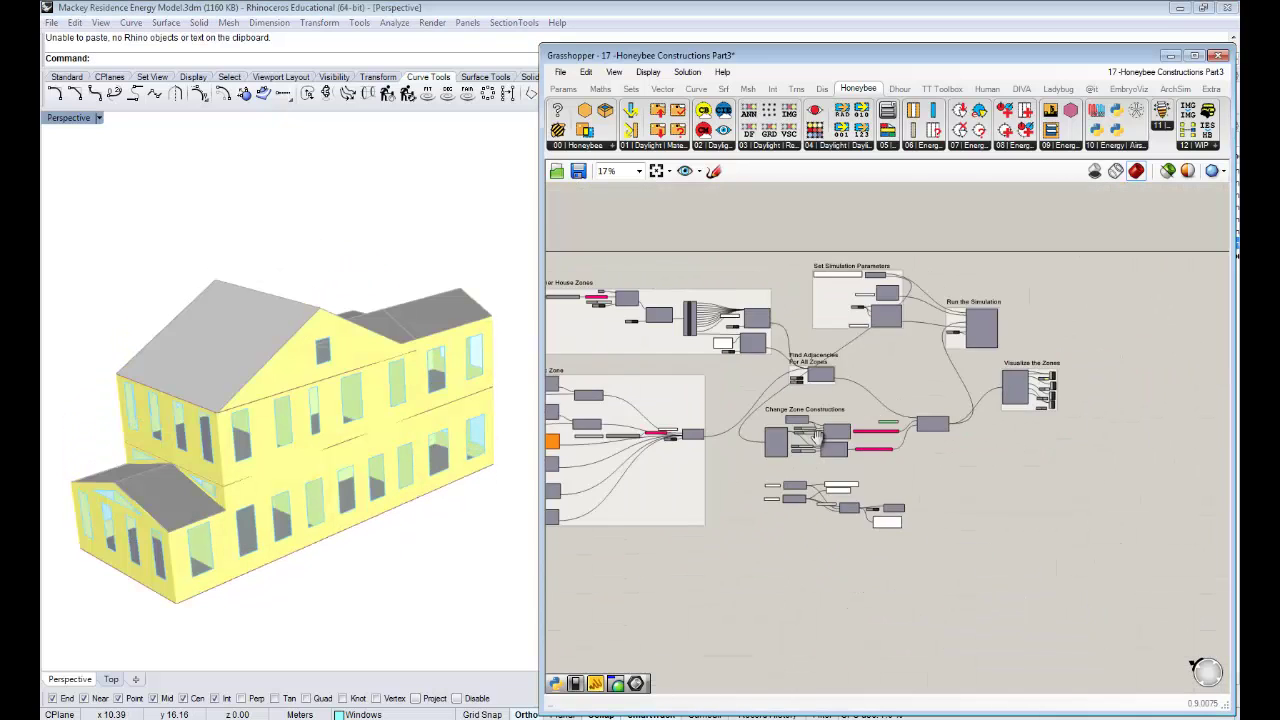
pyautogui.moveTo(816, 460); pyautogui.dragTo(1020, 450, button='right')
pyautogui.scroll(4, 711, 418)
pyautogui.scroll(4, 808, 331)
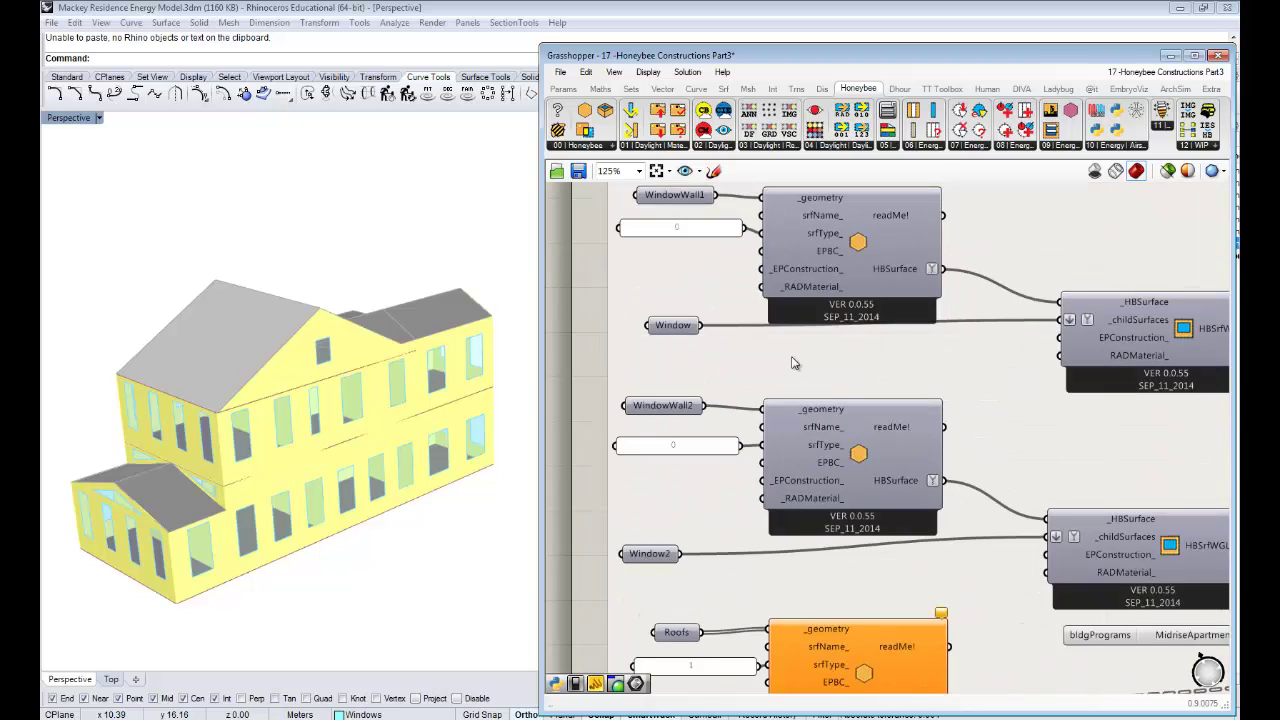
pyautogui.scroll(-5, 792, 363)
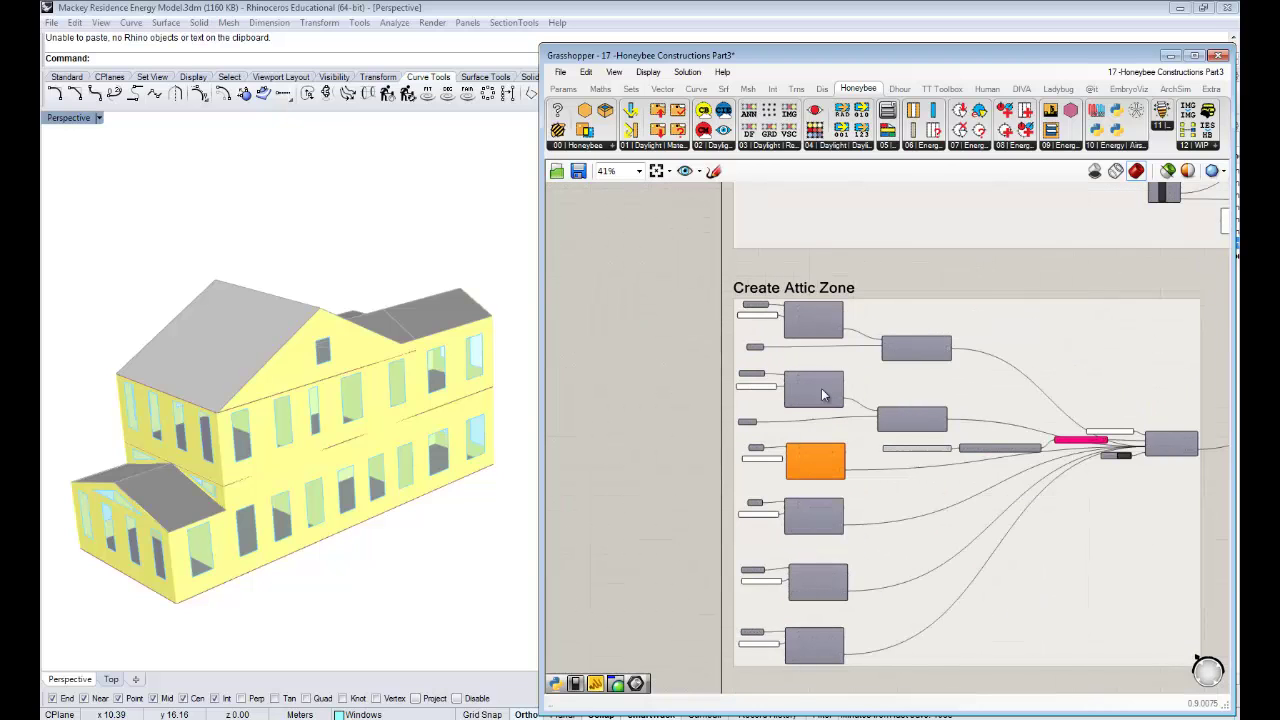
pyautogui.scroll(2, 922, 360)
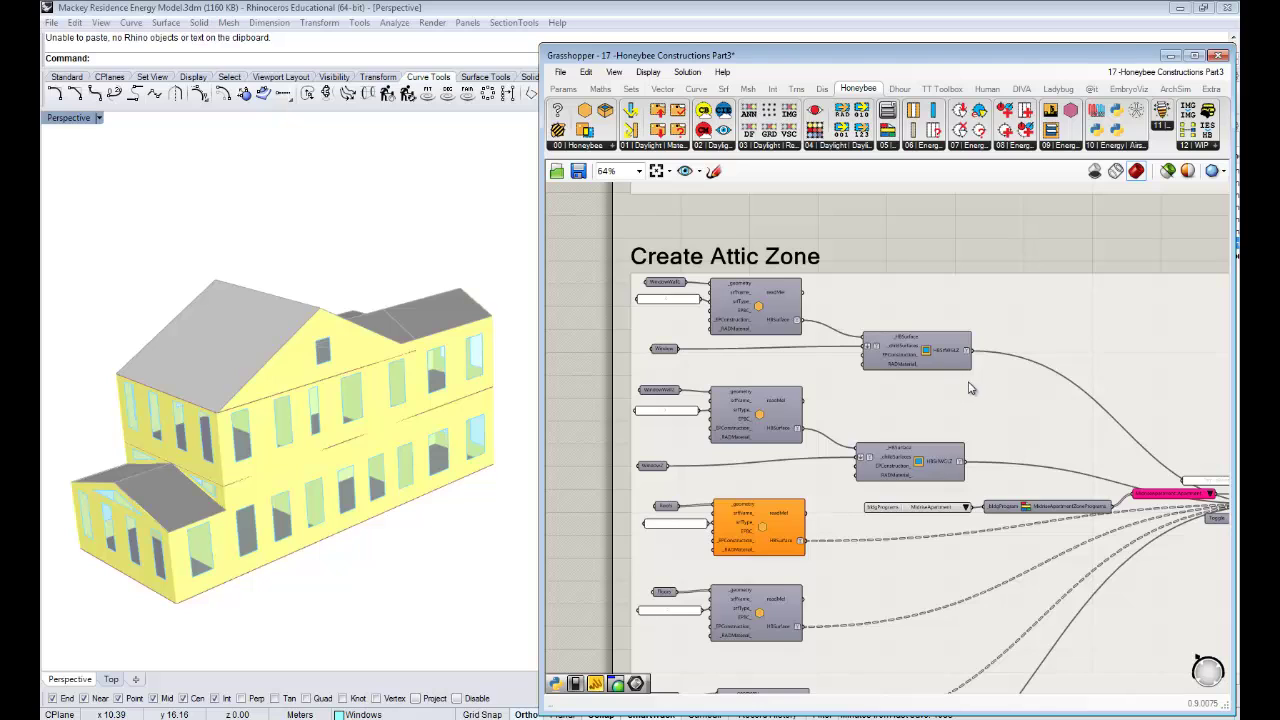
pyautogui.moveTo(969, 388); pyautogui.dragTo(928, 400, button='right')
pyautogui.moveTo(410, 448)
pyautogui.mouseDown(button='right')
pyautogui.moveTo(440, 450)
pyautogui.moveTo(385, 450)
pyautogui.mouseUp(button='right')
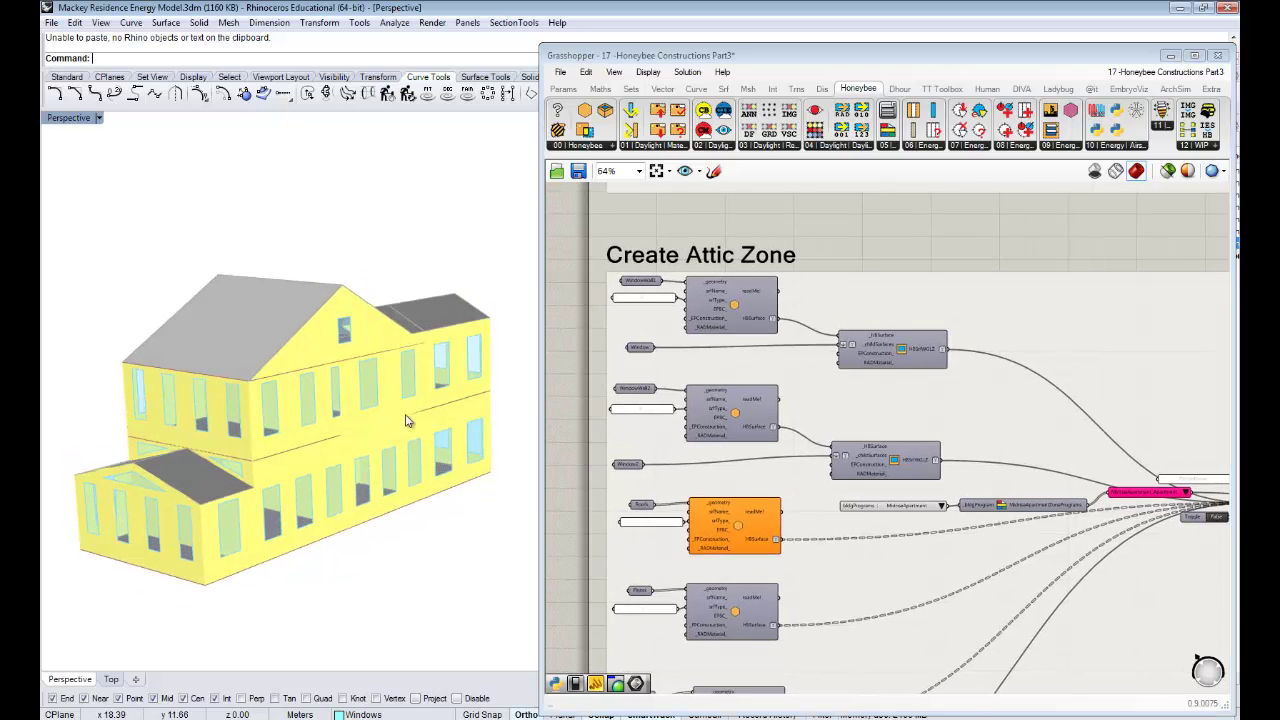
pyautogui.moveTo(300, 388); pyautogui.dragTo(422, 418, button='right')
pyautogui.moveTo(968, 404); pyautogui.dragTo(923, 393, button='right')
pyautogui.scroll(-4, 934, 400)
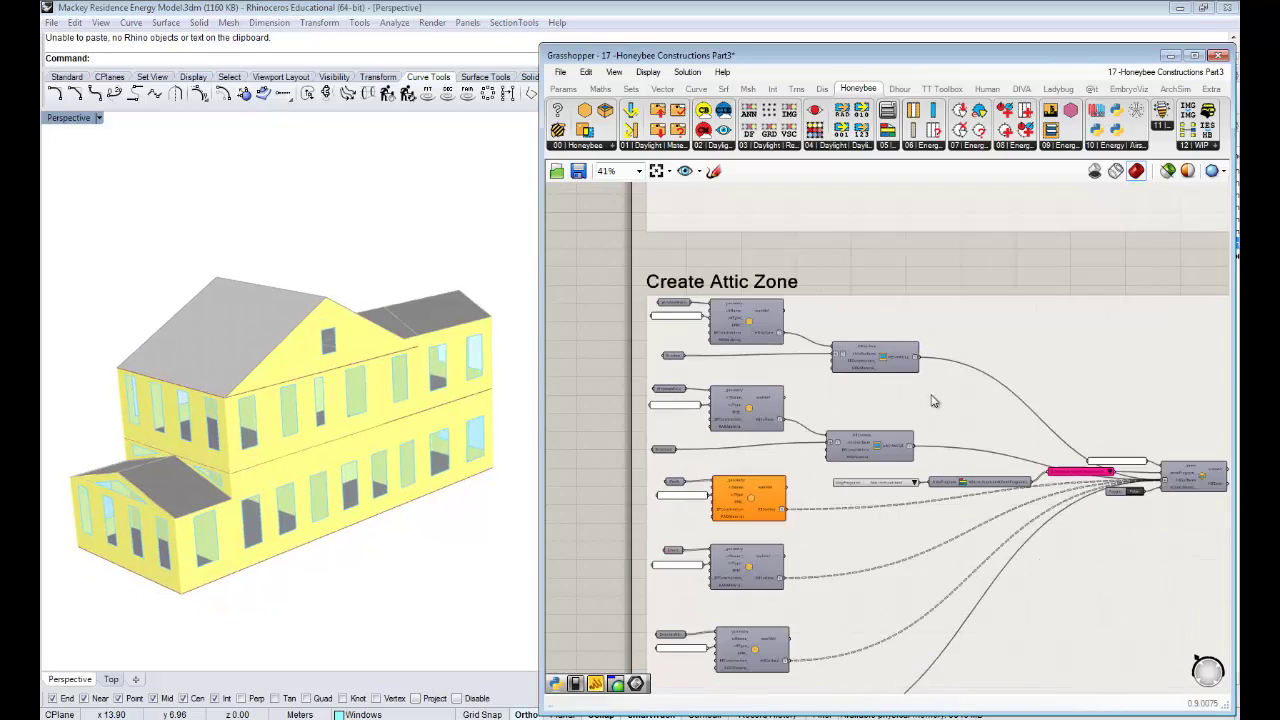
pyautogui.moveTo(1077, 426); pyautogui.dragTo(795, 400, button='right')
pyautogui.scroll(4, 1090, 520)
pyautogui.moveTo(1053, 492); pyautogui.dragTo(998, 496, button='right')
pyautogui.scroll(3, 846, 527)
pyautogui.scroll(-3, 861, 522)
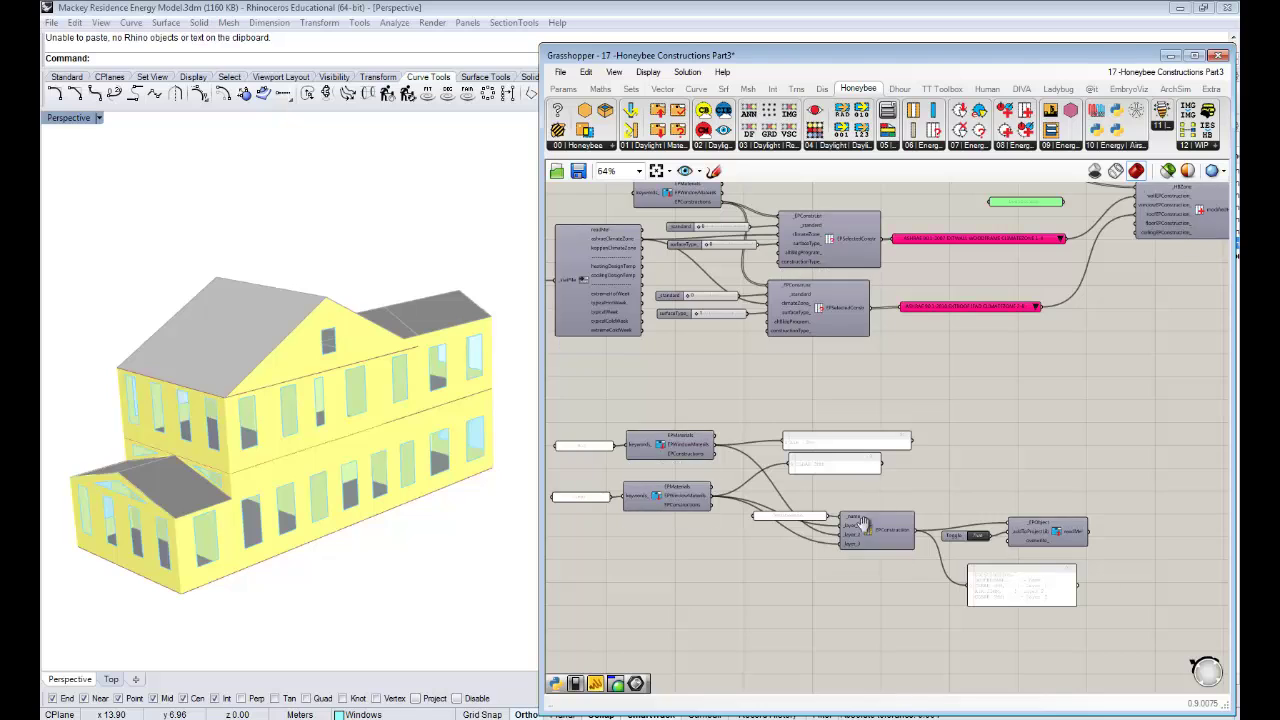
# Move the unconnected DoulbePane panel closer to the window construction input of the existing zone construction component.
pyautogui.moveTo(1104, 227); pyautogui.dragTo(1013, 343, button='right')
pyautogui.scroll(3, 1105, 310)
pyautogui.moveTo(837, 333); pyautogui.dragTo(924, 346)
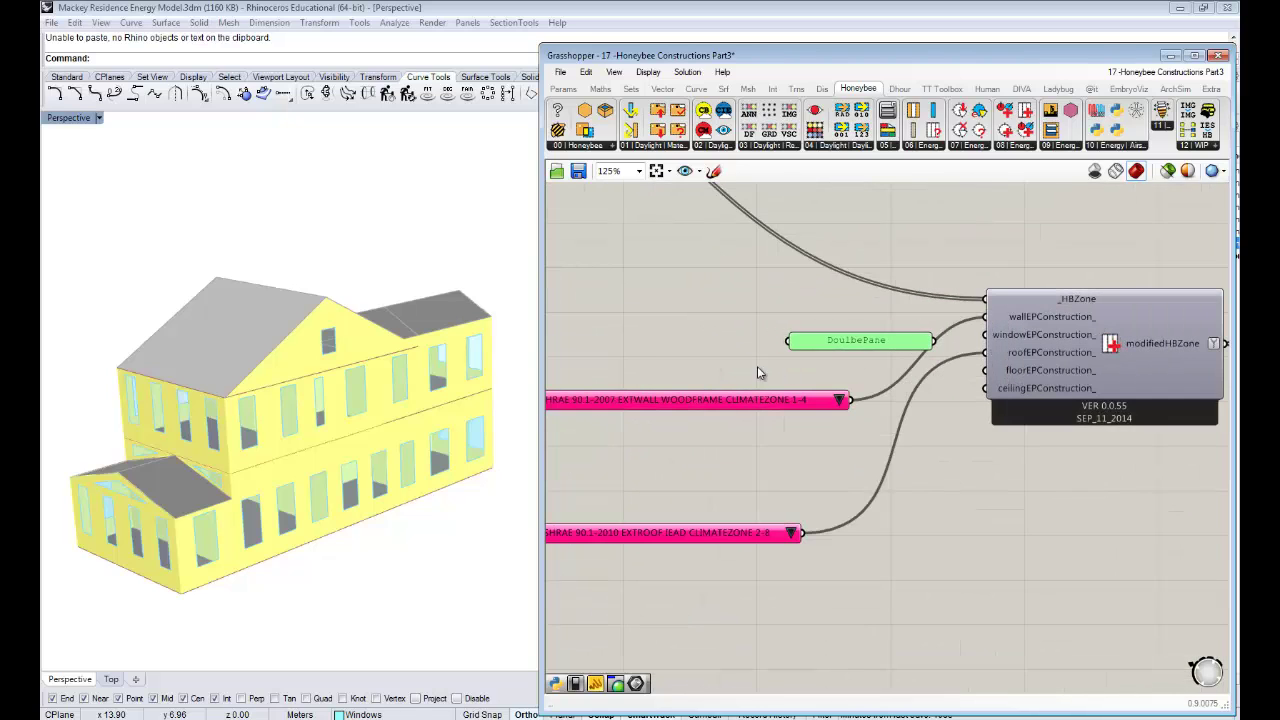
pyautogui.scroll(-3, 924, 355)
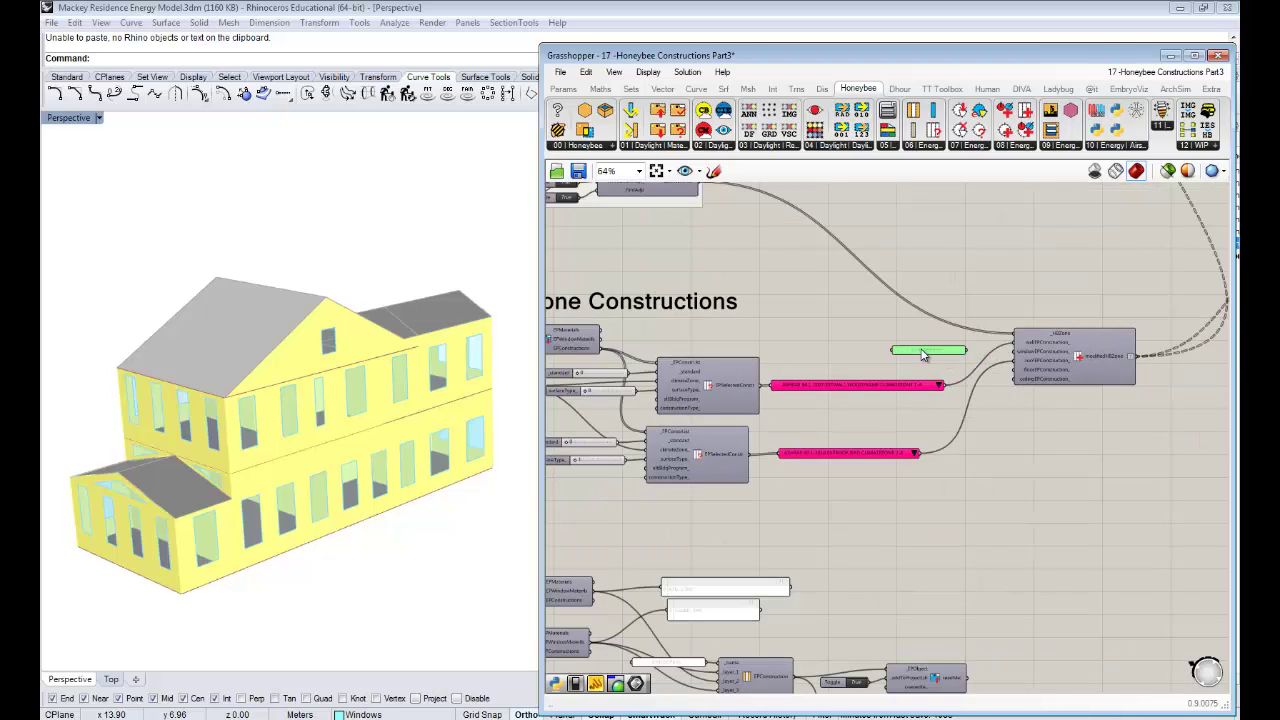
pyautogui.moveTo(922, 350); pyautogui.dragTo(920, 349)
pyautogui.moveTo(955, 369); pyautogui.dragTo(970, 370, button='right')
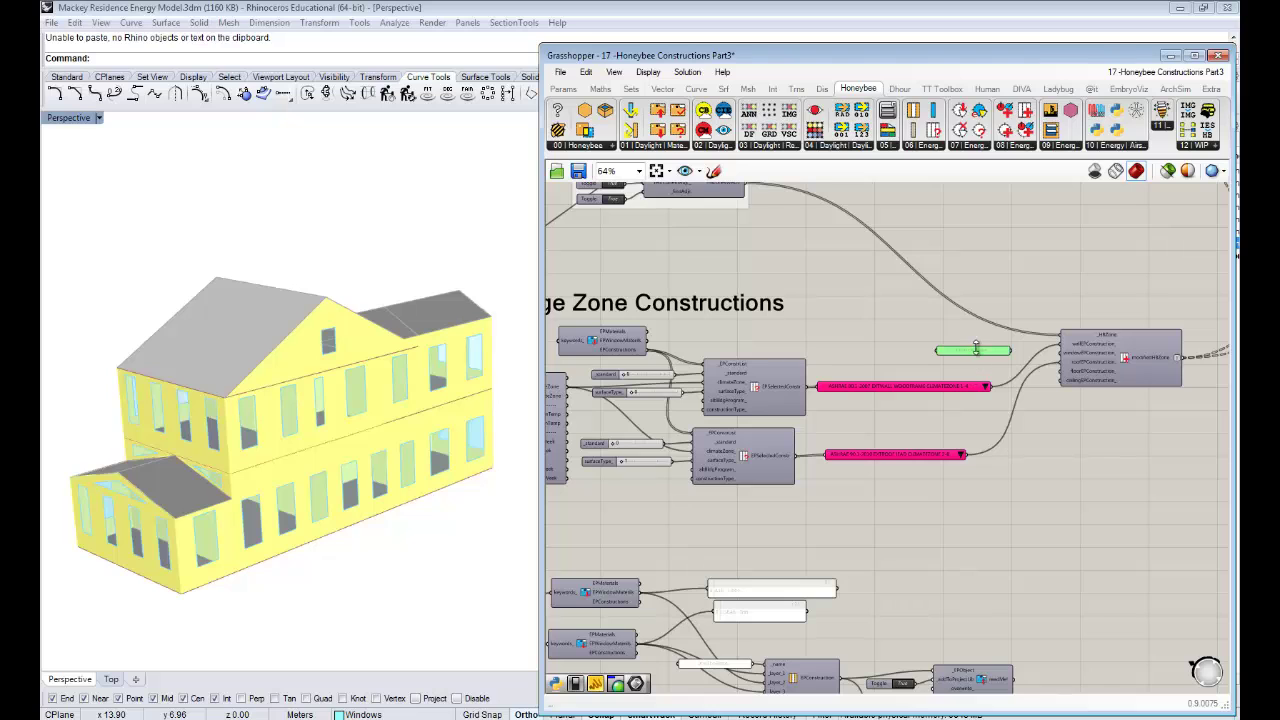
pyautogui.scroll(1, 1150, 355)
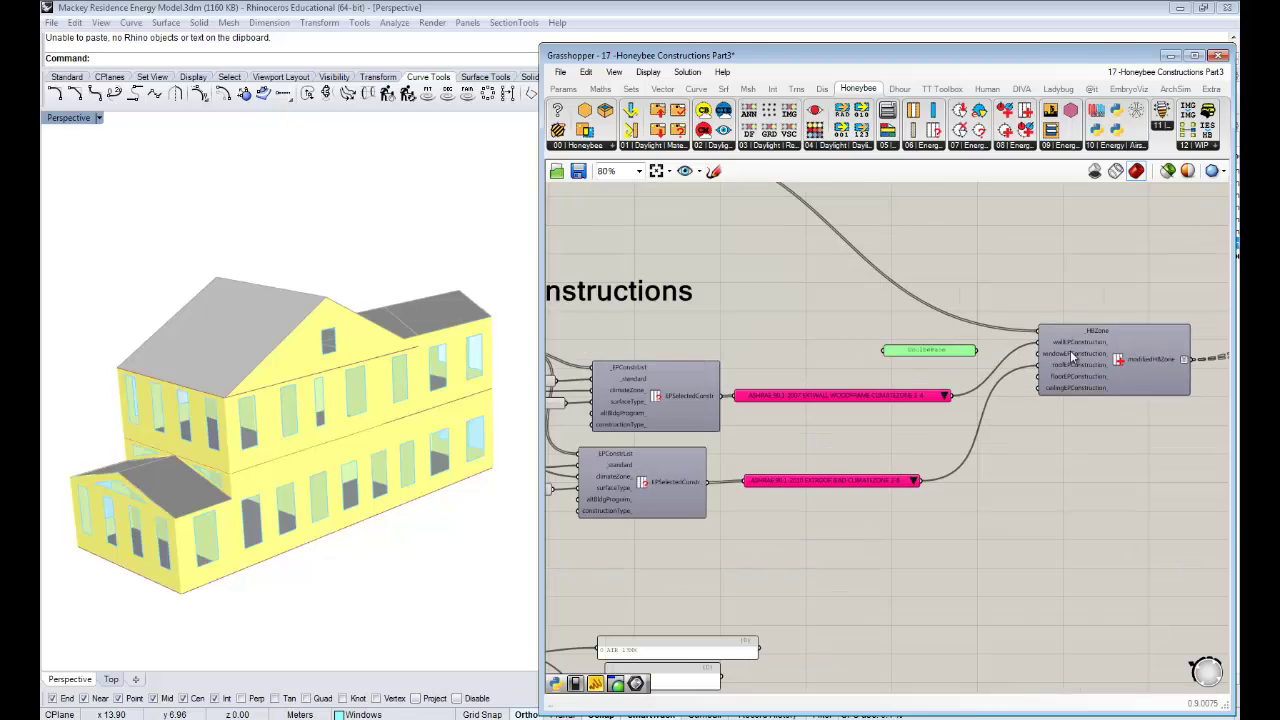
# Add a second Honeybee Set EP Zone Construction component between the glazing components and the Find Adjacencies For All Zones group.
pyautogui.moveTo(918, 360); pyautogui.dragTo(1070, 444, button='right')
pyautogui.scroll(-2, 1039, 415)
pyautogui.moveTo(910, 396); pyautogui.dragTo(989, 465, button='right')
pyautogui.moveTo(1058, 420); pyautogui.dragTo(794, 265)
pyautogui.moveTo(940, 347); pyautogui.dragTo(1068, 358)
pyautogui.click(871, 305)
pyautogui.scroll(2, 875, 305)
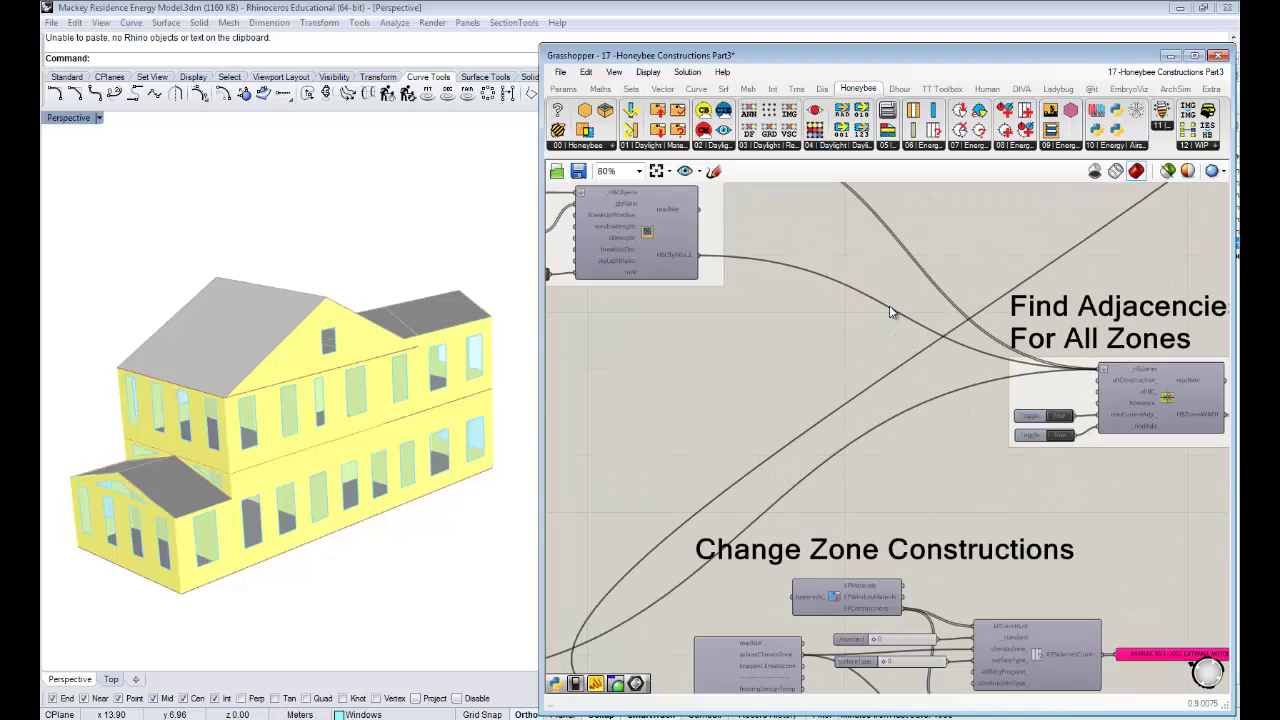
pyautogui.moveTo(889, 305); pyautogui.dragTo(896, 390, button='right')
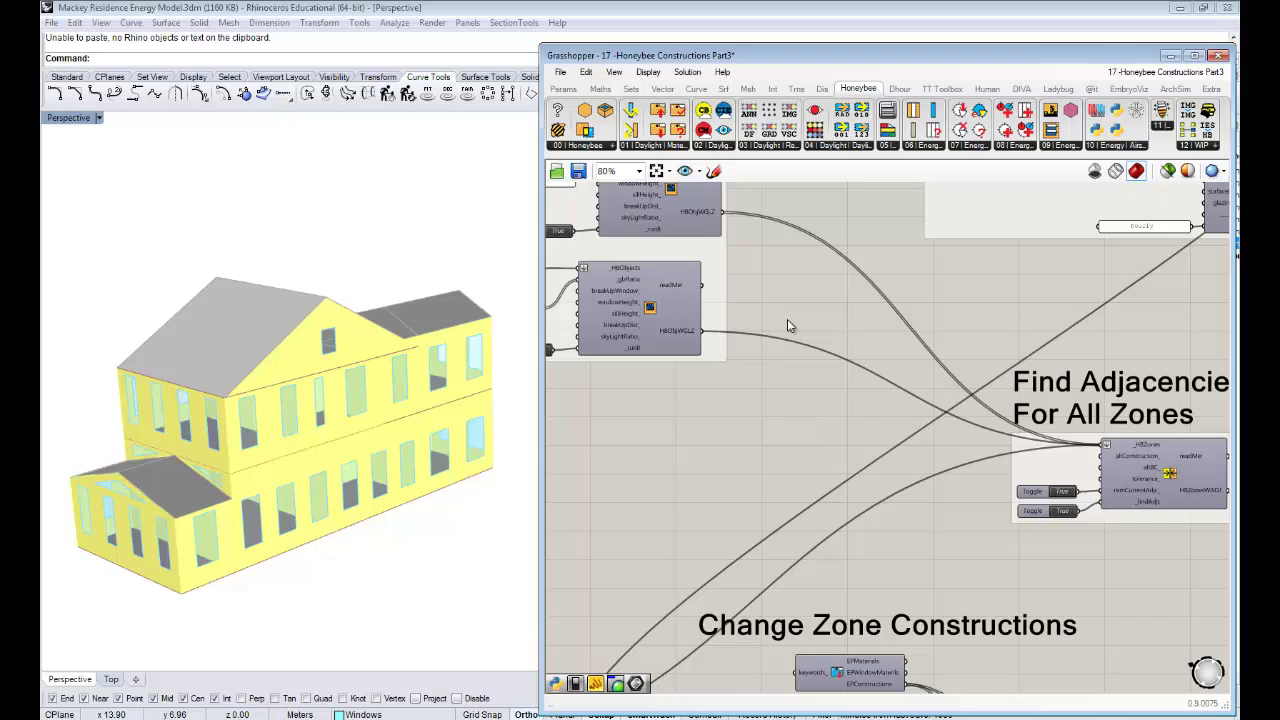
pyautogui.scroll(-2, 787, 319)
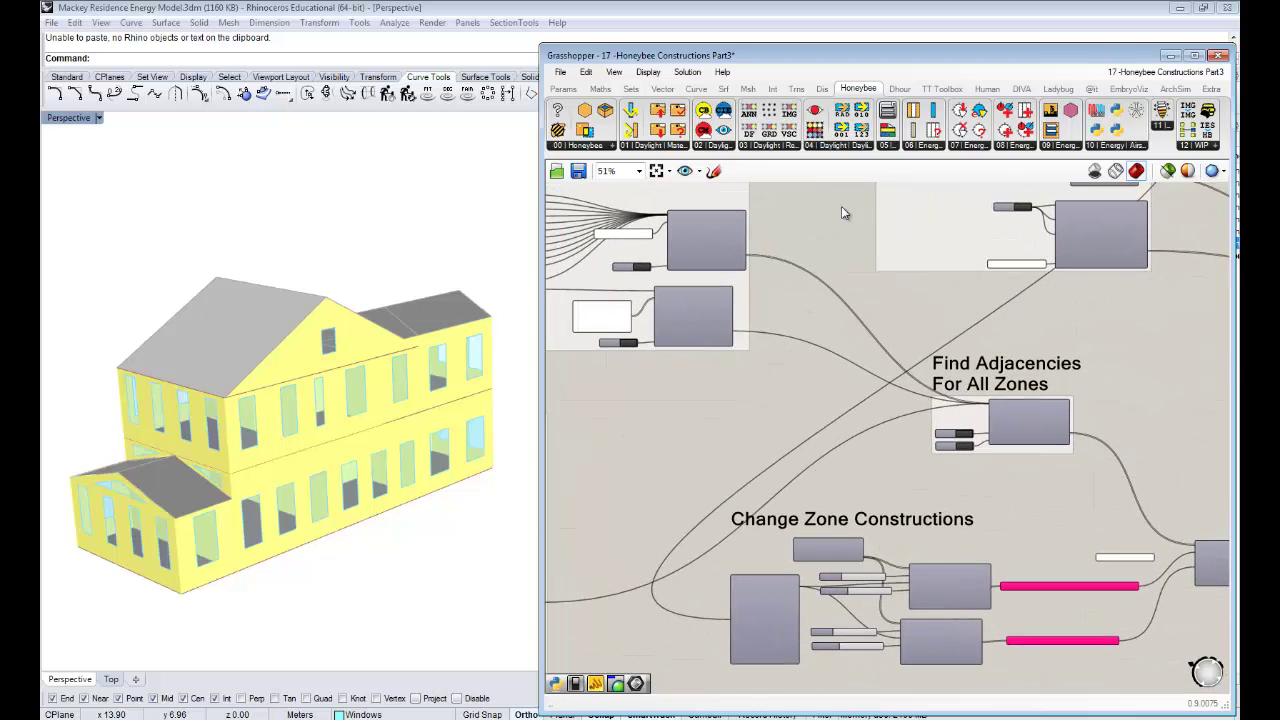
pyautogui.click(1018, 145)
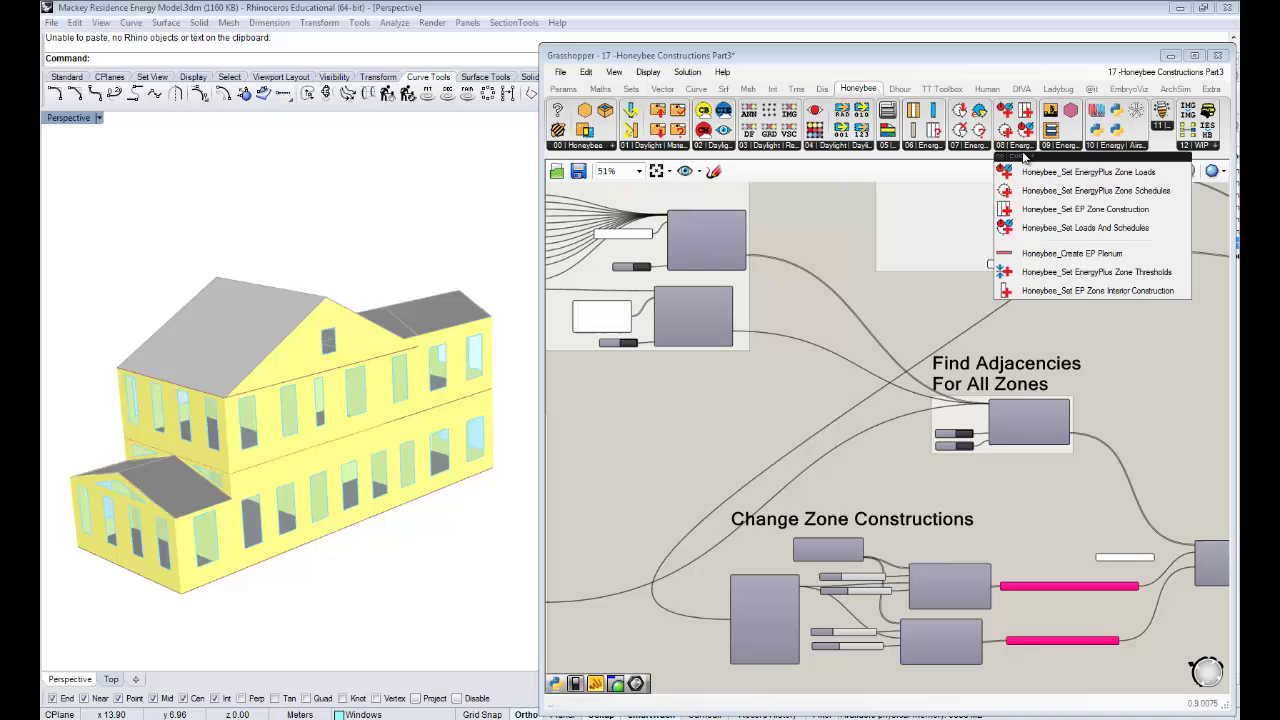
pyautogui.click(1051, 210)
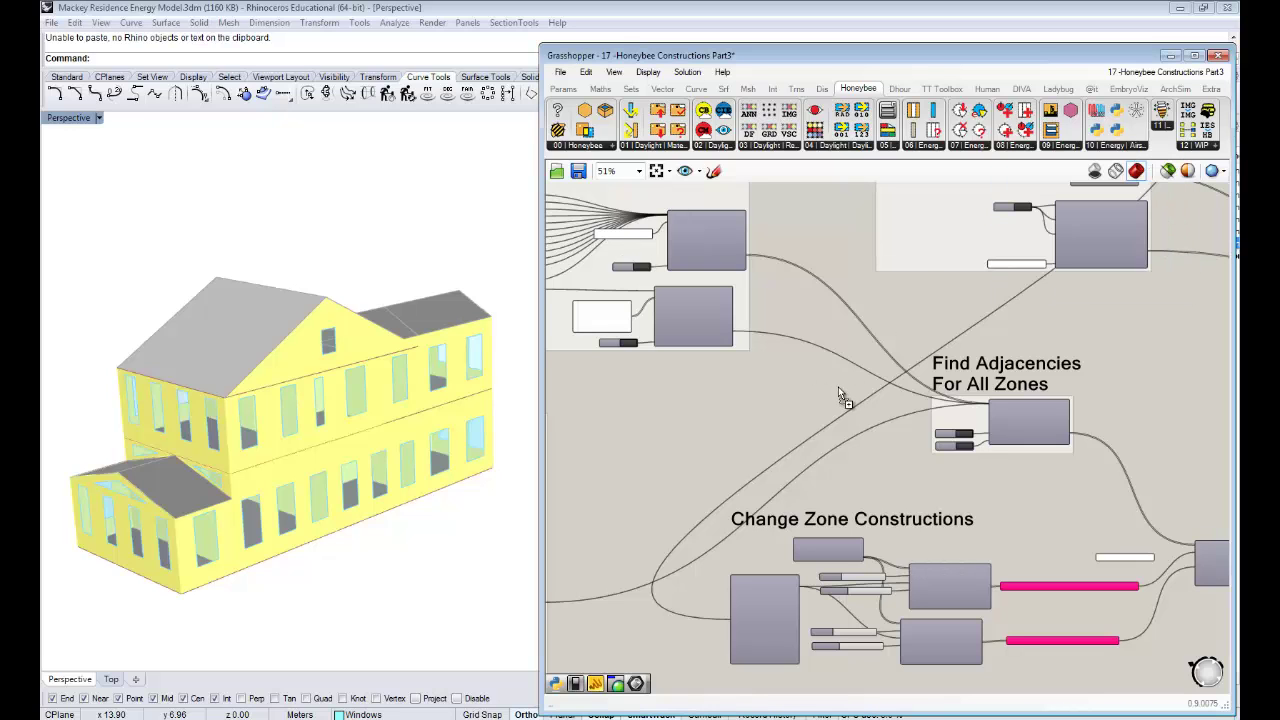
pyautogui.click(838, 386)
# Connect the HBObjWGLZ outputs of both glazing components to the new component's _HBZone input and reposition the component below the glazing wires.
pyautogui.moveTo(922, 404); pyautogui.dragTo(1073, 507, button='right')
pyautogui.scroll(3, 940, 367)
pyautogui.moveTo(785, 240); pyautogui.dragTo(866, 468)
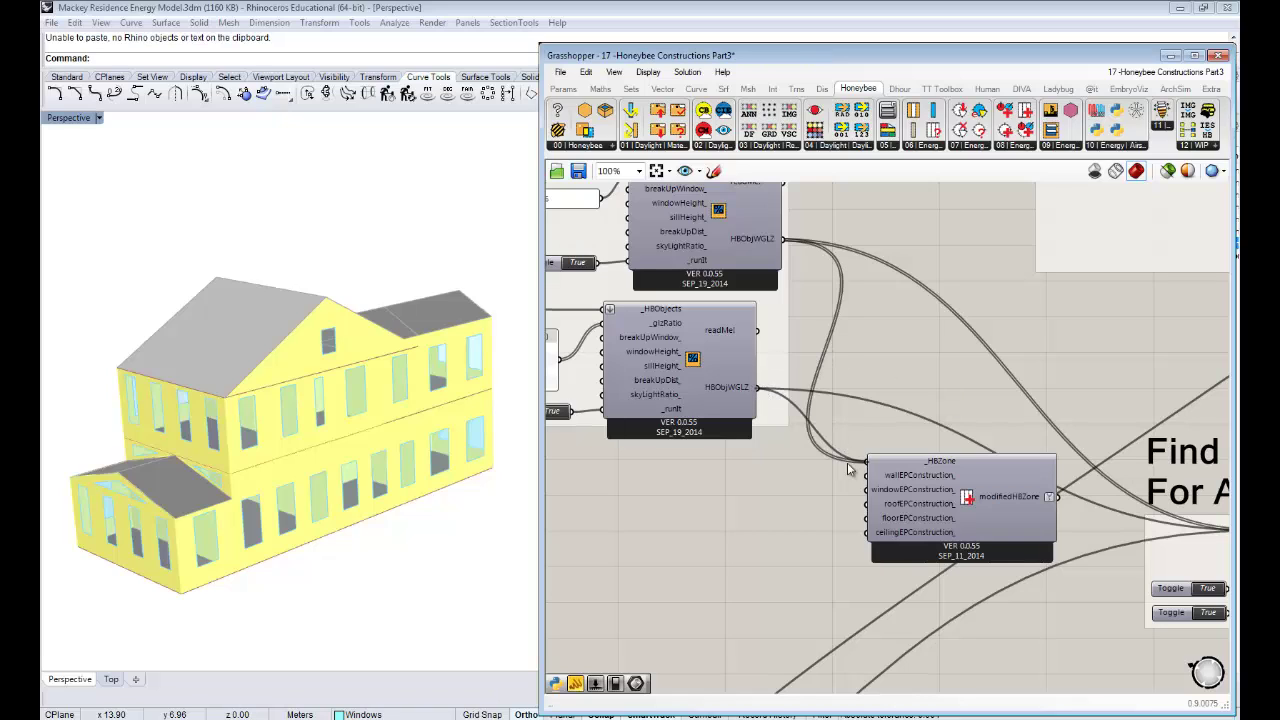
pyautogui.moveTo(959, 505); pyautogui.dragTo(961, 469)
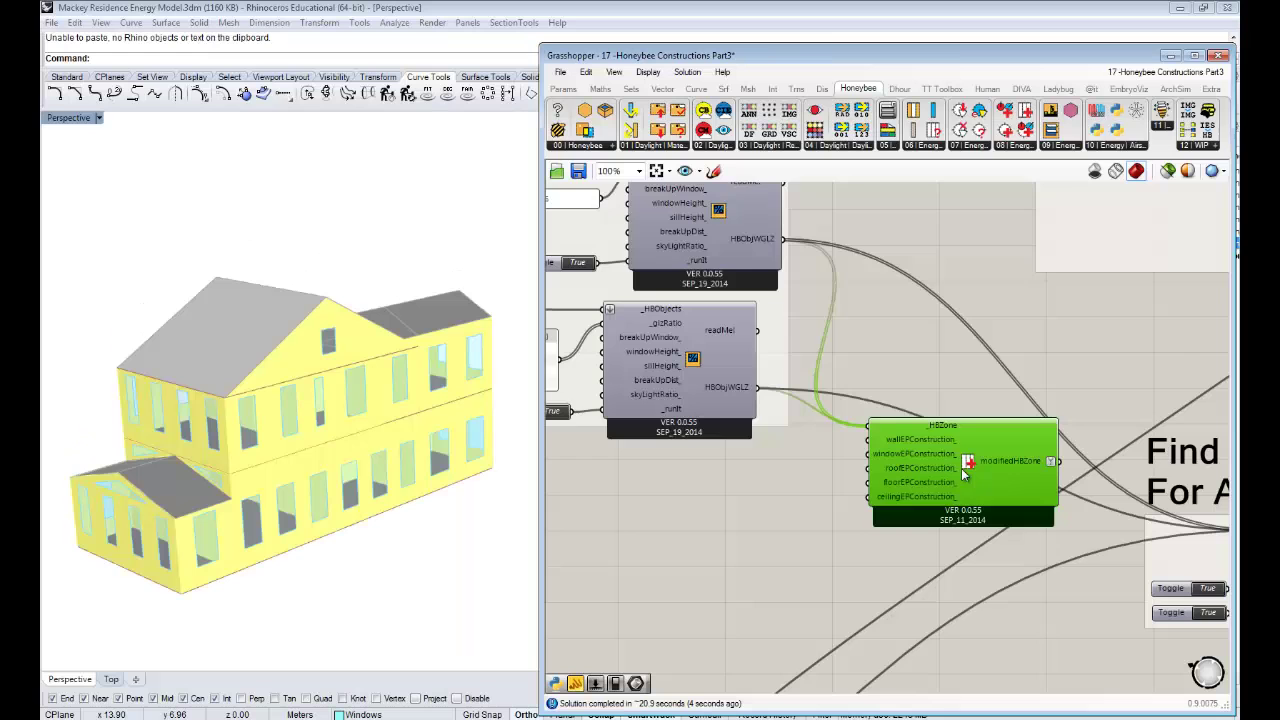
pyautogui.moveTo(995, 461); pyautogui.dragTo(938, 436, button='right')
pyautogui.moveTo(953, 431); pyautogui.dragTo(944, 480)
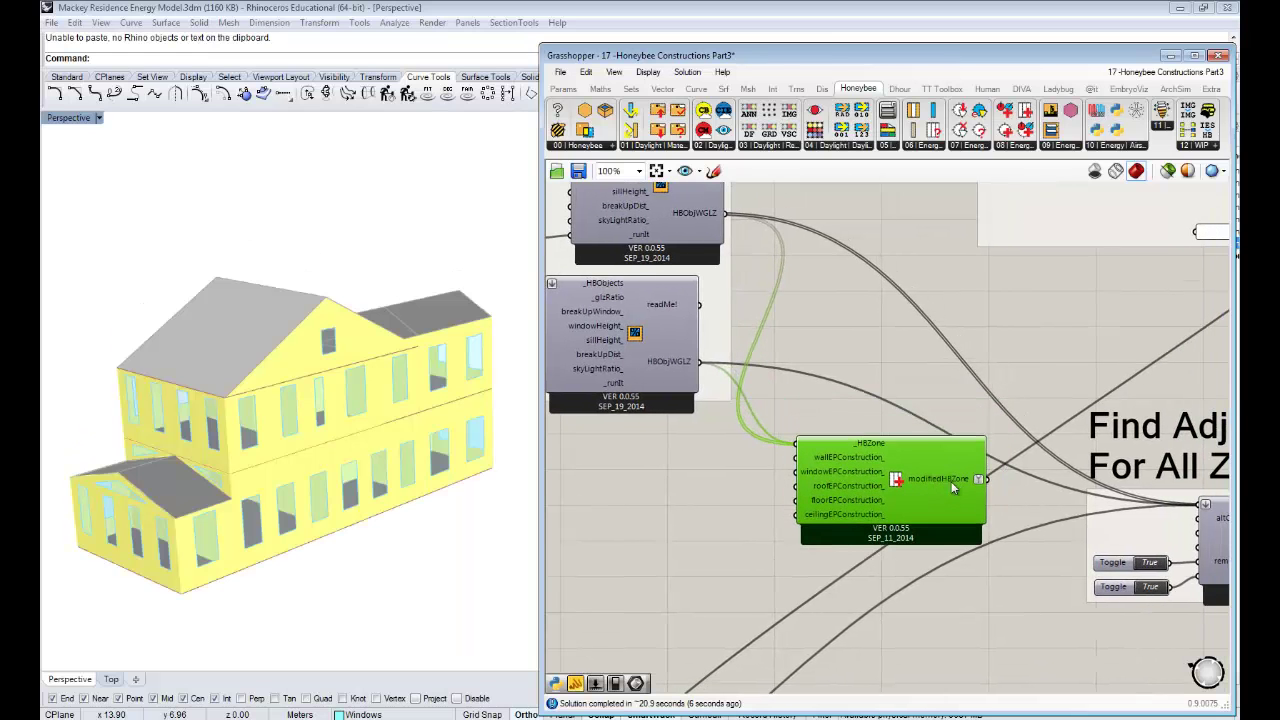
pyautogui.moveTo(949, 482); pyautogui.dragTo(889, 464, button='right')
pyautogui.moveTo(850, 461); pyautogui.dragTo(836, 471)
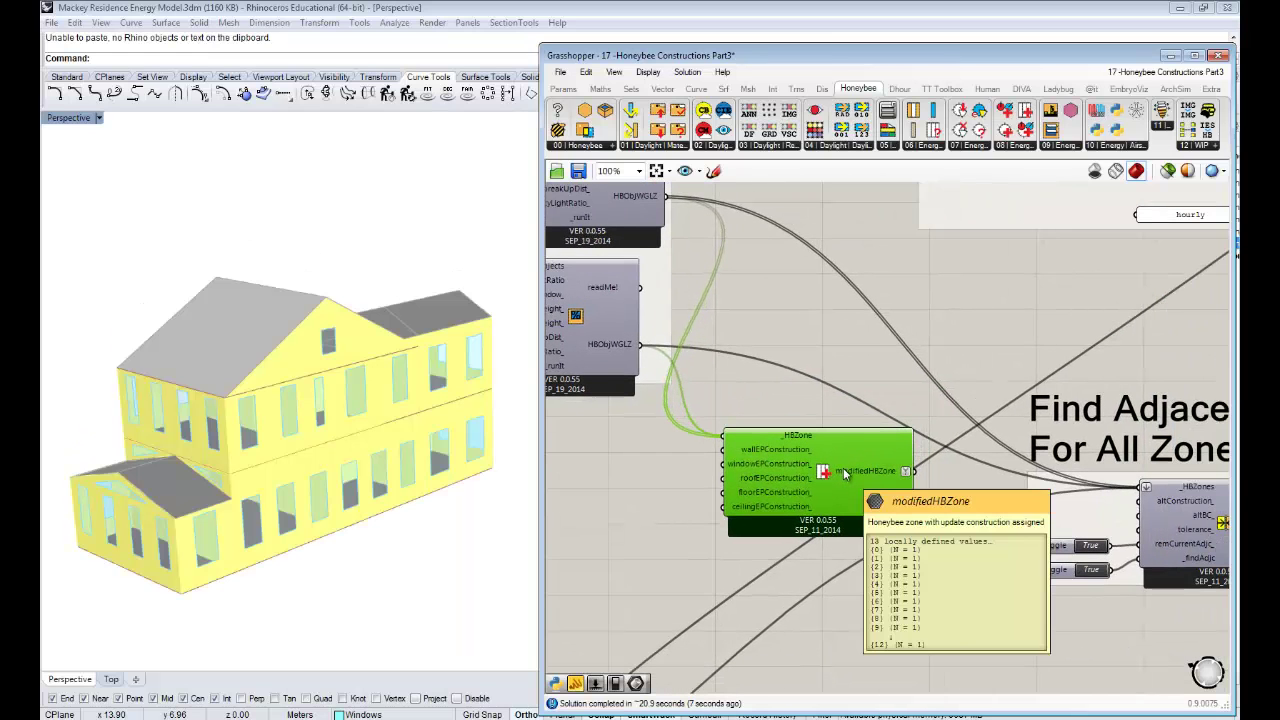
pyautogui.moveTo(852, 461); pyautogui.dragTo(771, 458, button='right')
# Move the unconnected DoulbePane panel beside the new zone construction component and connect it to the windowEPConstruction_ input.
pyautogui.scroll(-6, 771, 458)
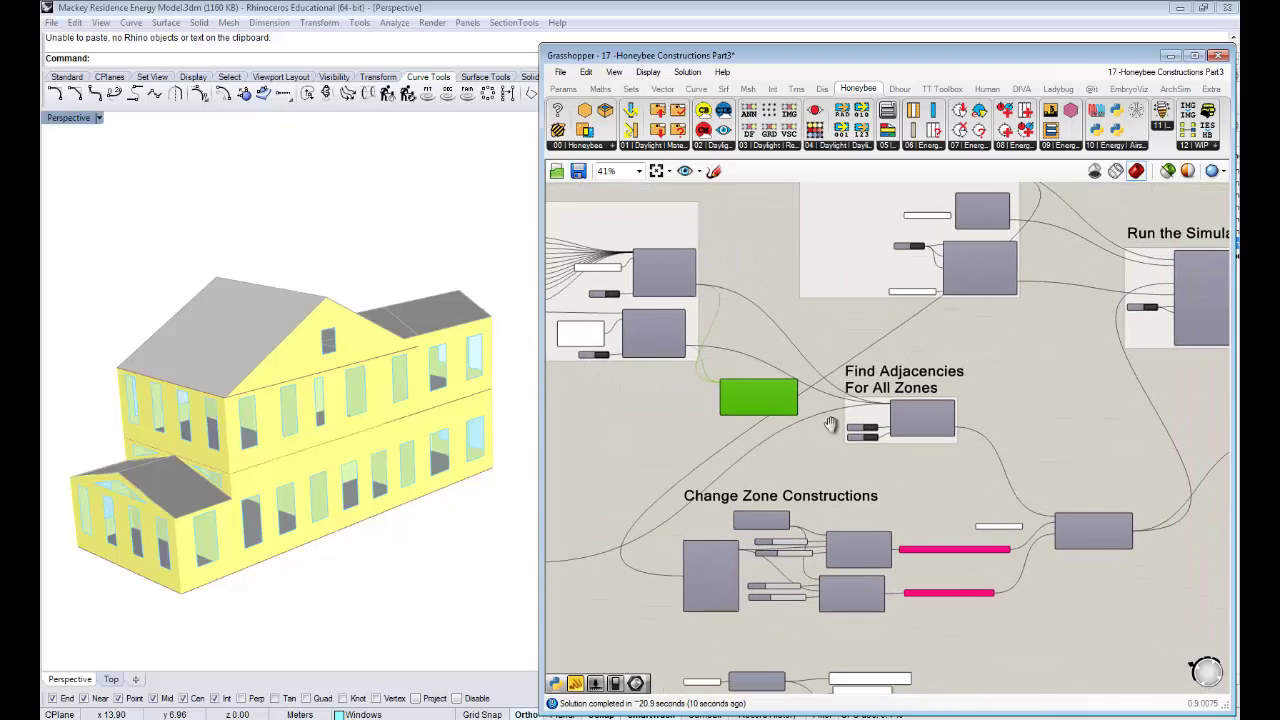
pyautogui.moveTo(985, 522); pyautogui.dragTo(657, 402)
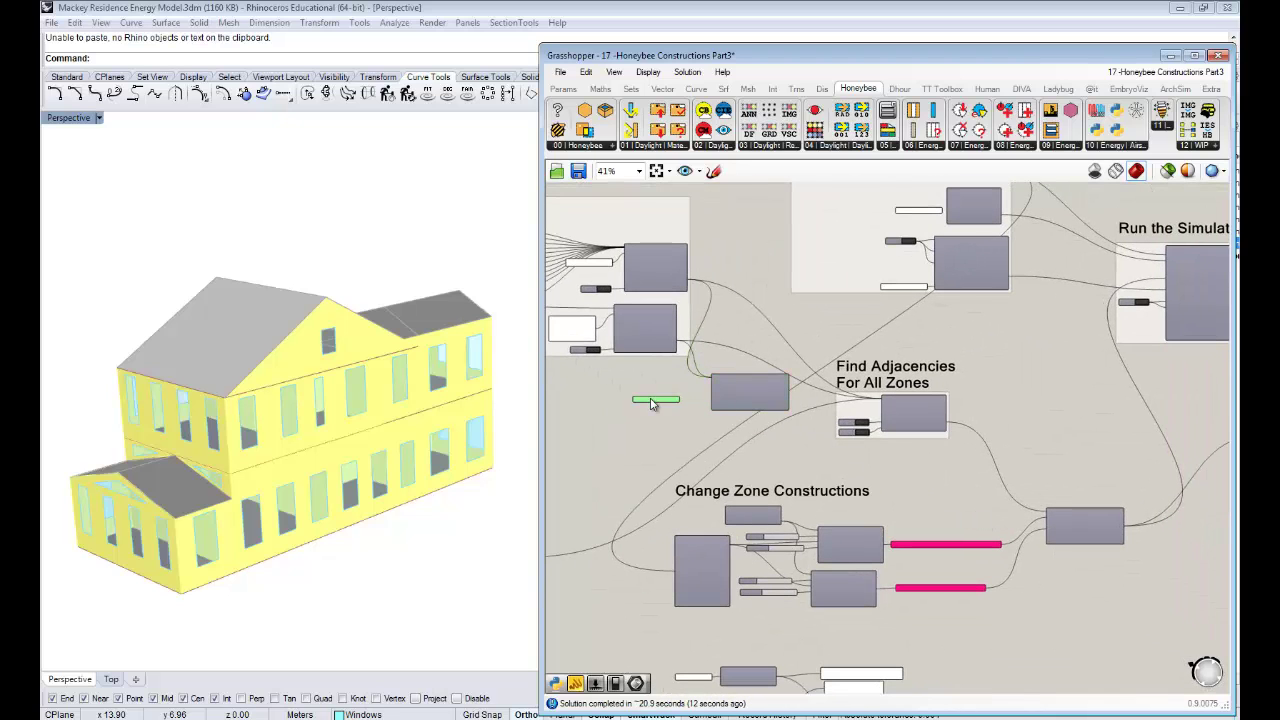
pyautogui.scroll(7, 707, 394)
pyautogui.moveTo(707, 394); pyautogui.dragTo(910, 470, button='right')
pyautogui.scroll(-2, 905, 470)
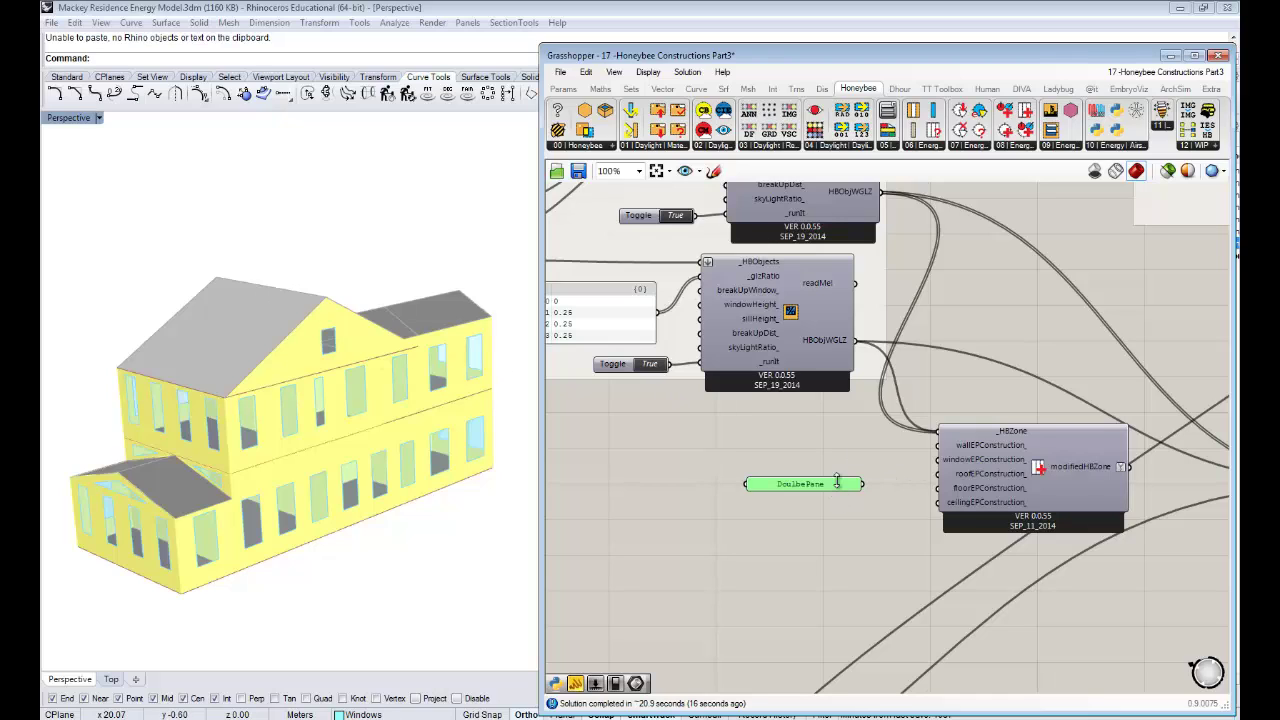
pyautogui.moveTo(840, 487); pyautogui.dragTo(930, 461)
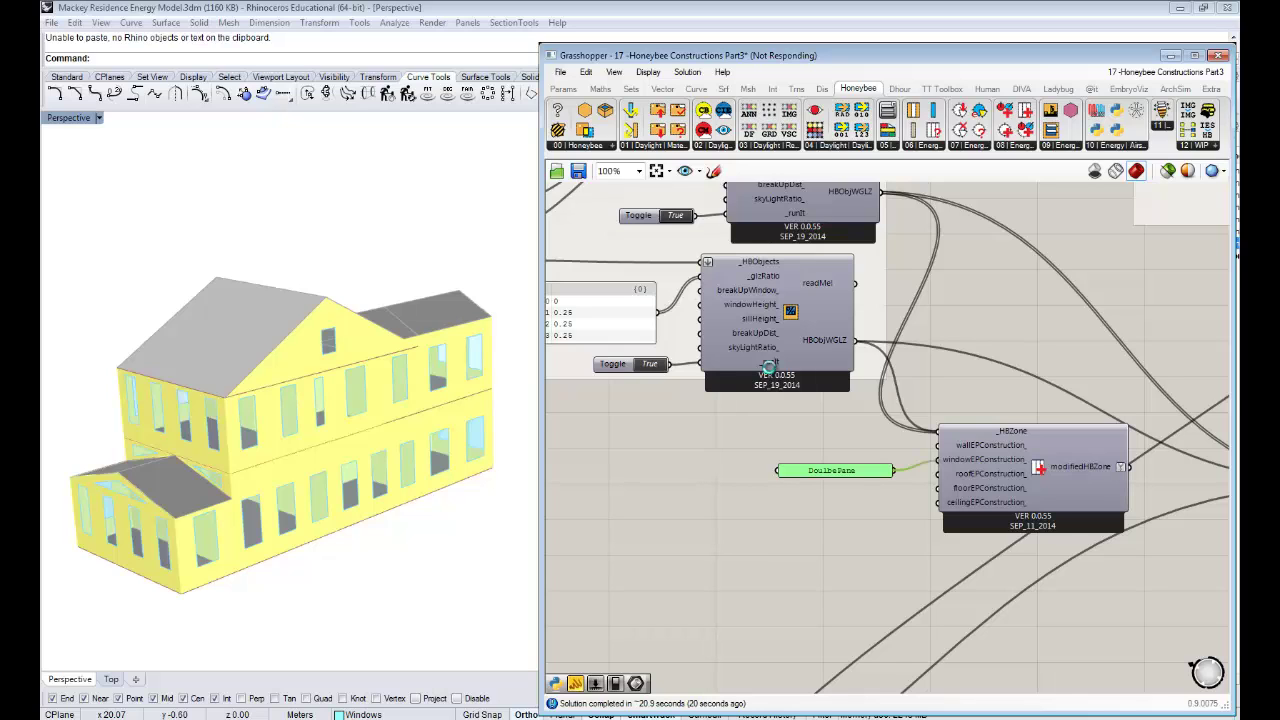
# Move the second zone construction component together with its DoulbePane panel closer to the Find Adjacencies For All Zones group.
pyautogui.moveTo(1062, 578); pyautogui.dragTo(792, 438)
pyautogui.moveTo(1053, 472); pyautogui.dragTo(1092, 436)
pyautogui.scroll(-2, 1088, 437)
pyautogui.moveTo(1166, 484); pyautogui.dragTo(840, 425, button='right')
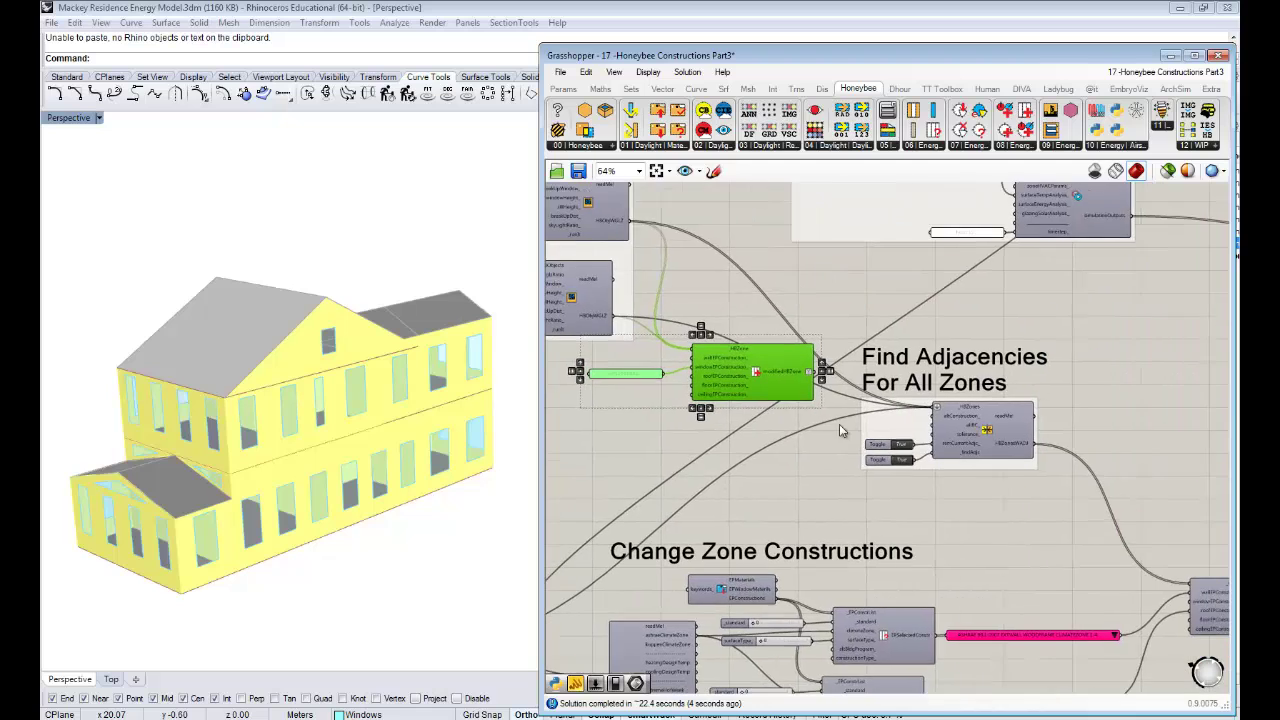
# Set the _findAdjc toggle to False and replace the _HBZones input wires with the new component's modifiedHBZone output.
pyautogui.scroll(1, 940, 465)
pyautogui.scroll(1, 940, 465)
pyautogui.moveTo(948, 470); pyautogui.dragTo(900, 432, button='right')
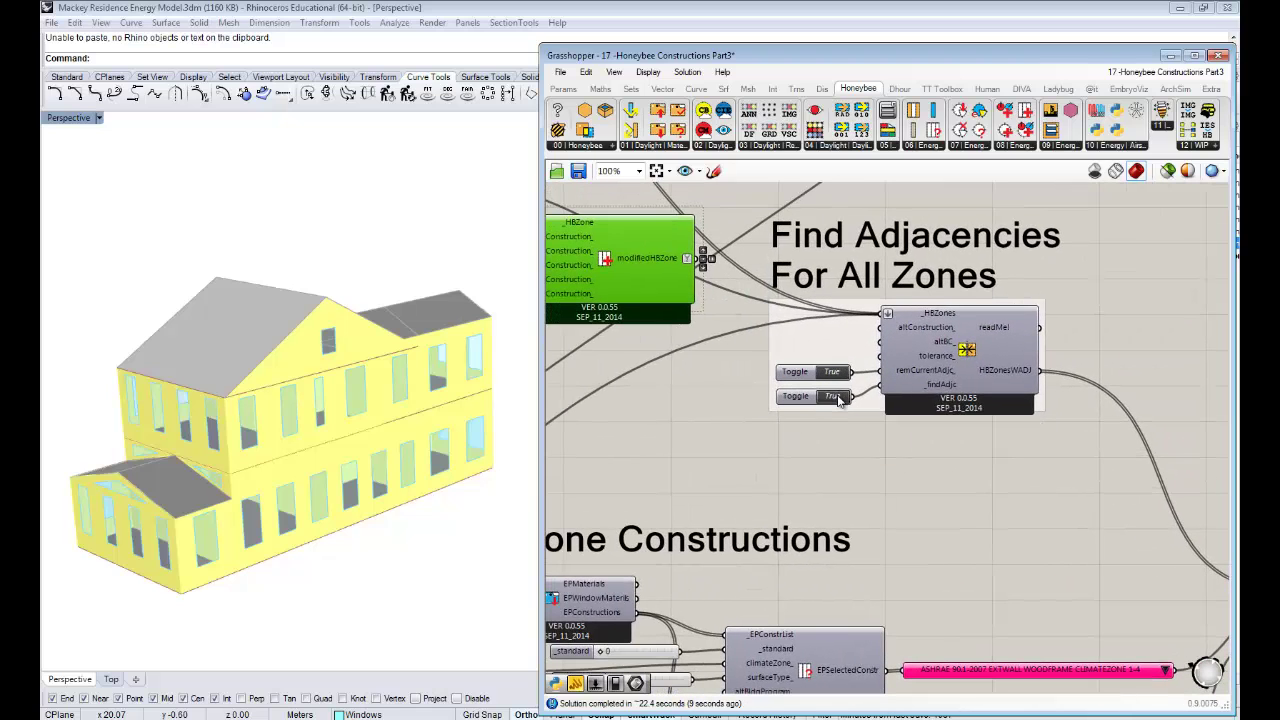
pyautogui.doubleClick(838, 398)
pyautogui.moveTo(757, 455); pyautogui.dragTo(904, 456, button='right')
pyautogui.moveTo(843, 262); pyautogui.dragTo(1036, 315)
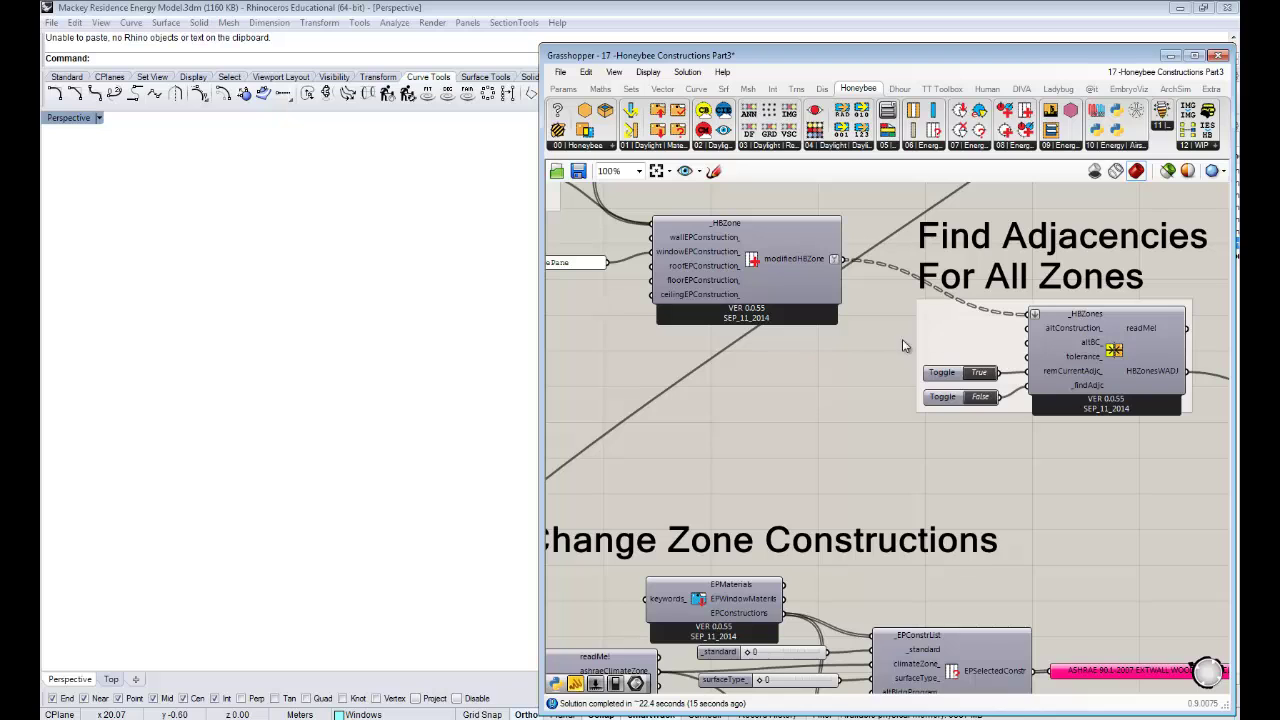
# Turn on the preview of the ChrisRoom zone component to show the attic zone in the Rhino viewport.
pyautogui.scroll(-2, 880, 386)
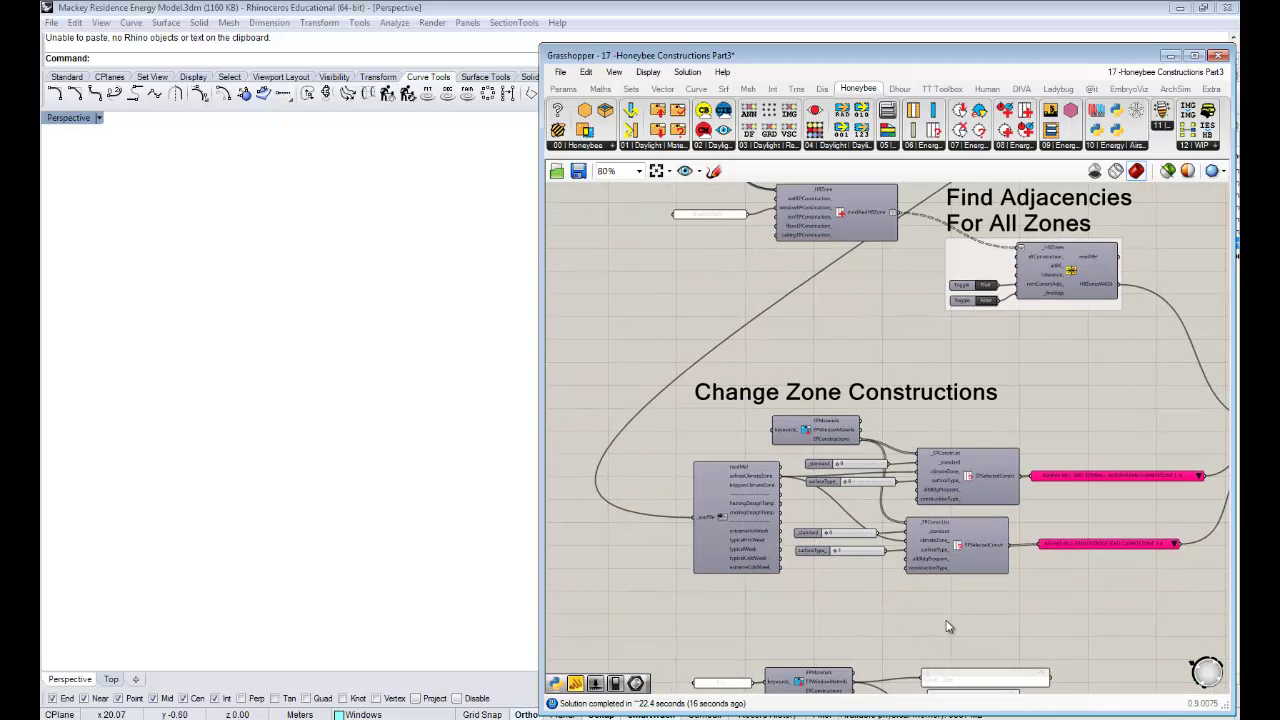
pyautogui.scroll(-3, 949, 627)
pyautogui.scroll(-1, 916, 533)
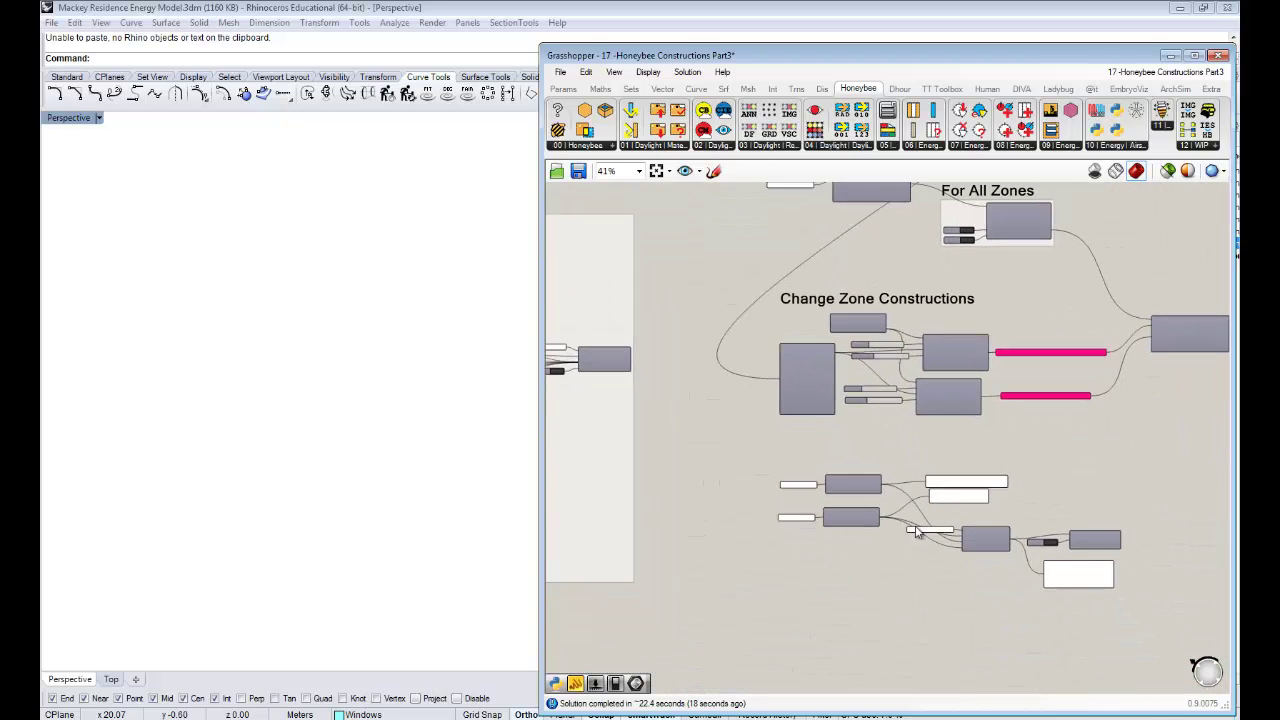
pyautogui.scroll(4, 916, 533)
pyautogui.moveTo(1070, 488); pyautogui.dragTo(1194, 504, button='right')
pyautogui.scroll(-4, 1194, 504)
pyautogui.moveTo(792, 325); pyautogui.dragTo(836, 385, button='right')
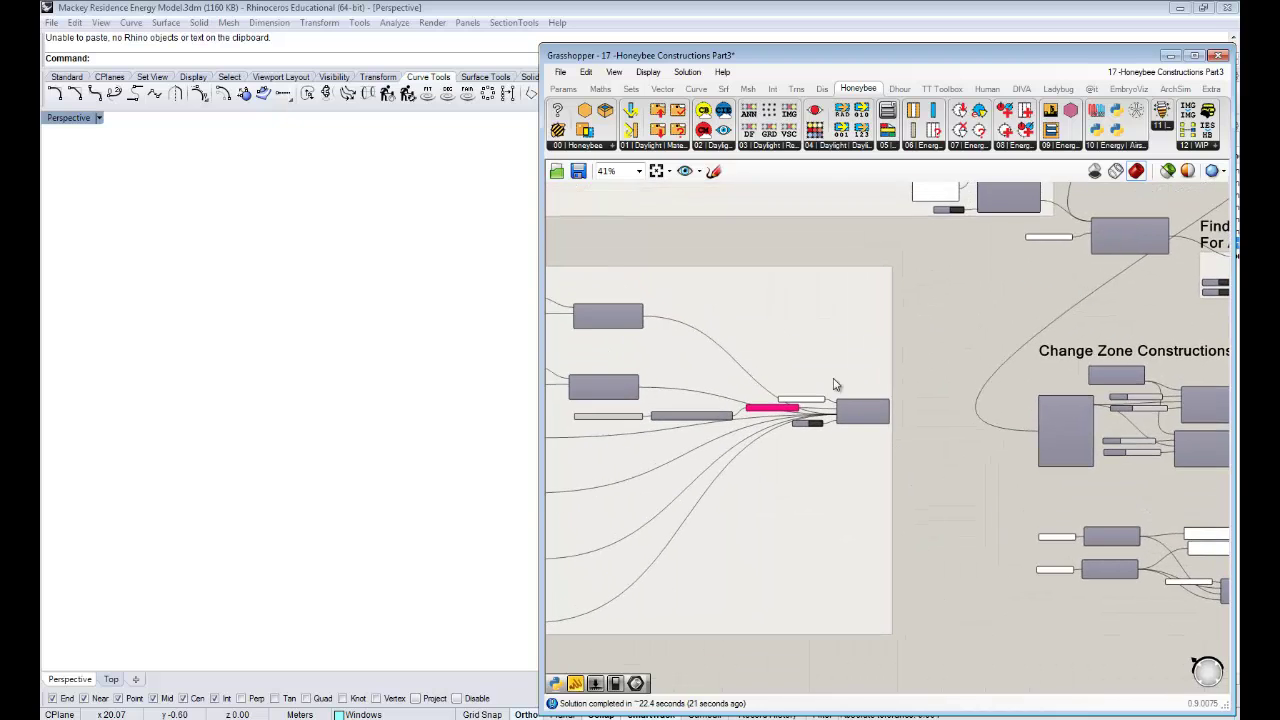
pyautogui.scroll(4, 836, 385)
pyautogui.click(880, 430)
pyautogui.rightClick(1047, 396)
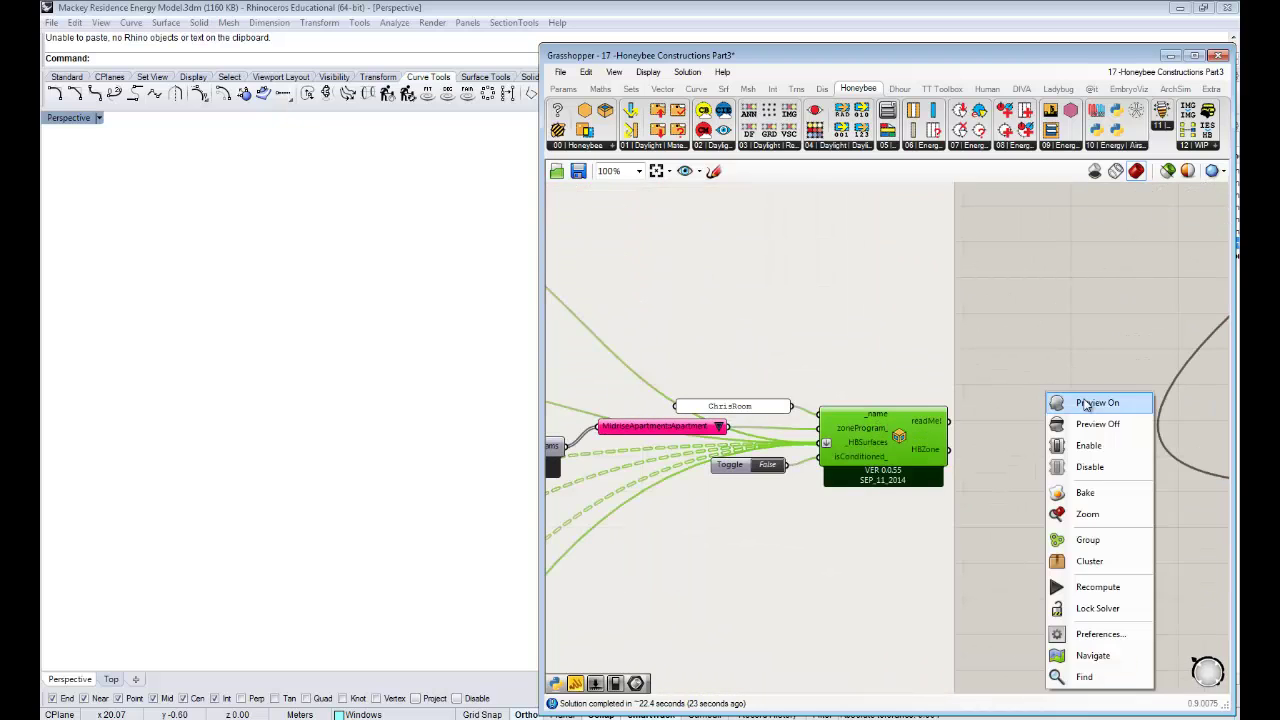
pyautogui.click(1086, 403)
pyautogui.moveTo(337, 391); pyautogui.dragTo(437, 357, button='right')
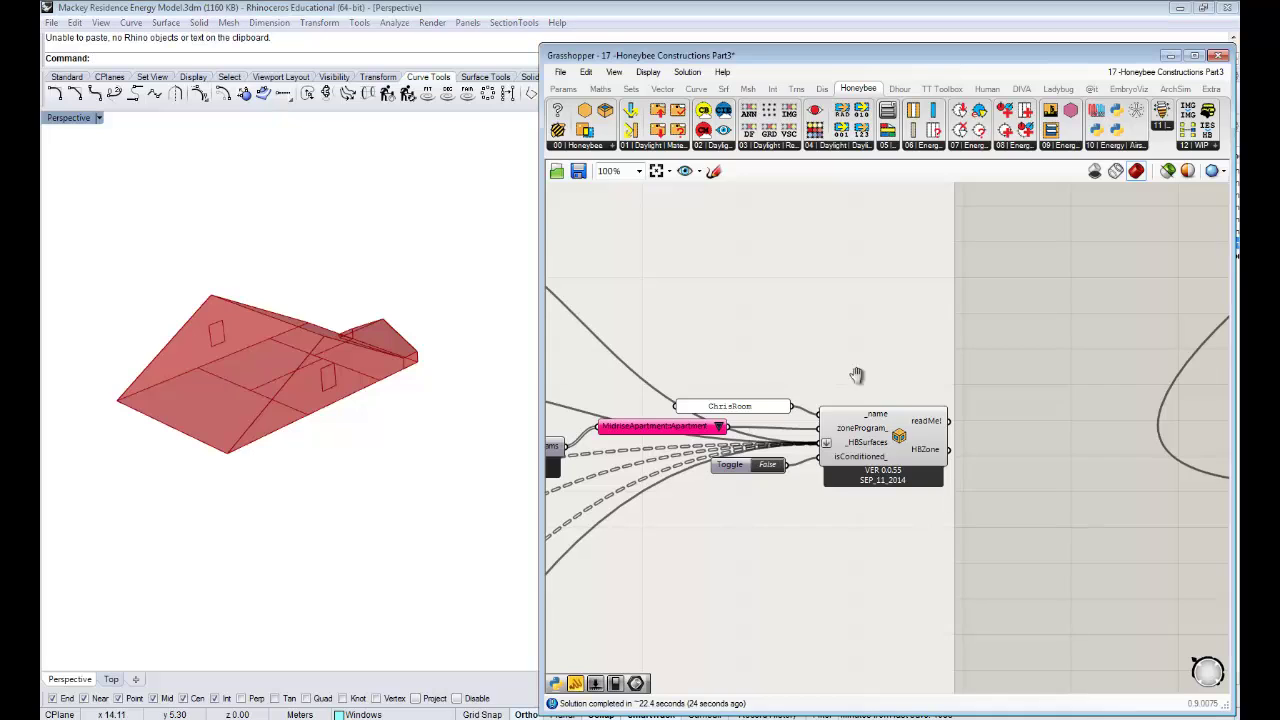
# Duplicate the EPConstruction component with its DoulbePane name panel and place the copy below the original.
pyautogui.moveTo(857, 375); pyautogui.dragTo(918, 369, button='right')
pyautogui.scroll(-3, 1102, 361)
pyautogui.moveTo(1188, 425); pyautogui.dragTo(671, 291, button='right')
pyautogui.scroll(3, 1012, 527)
pyautogui.moveTo(998, 523); pyautogui.dragTo(912, 489, button='right')
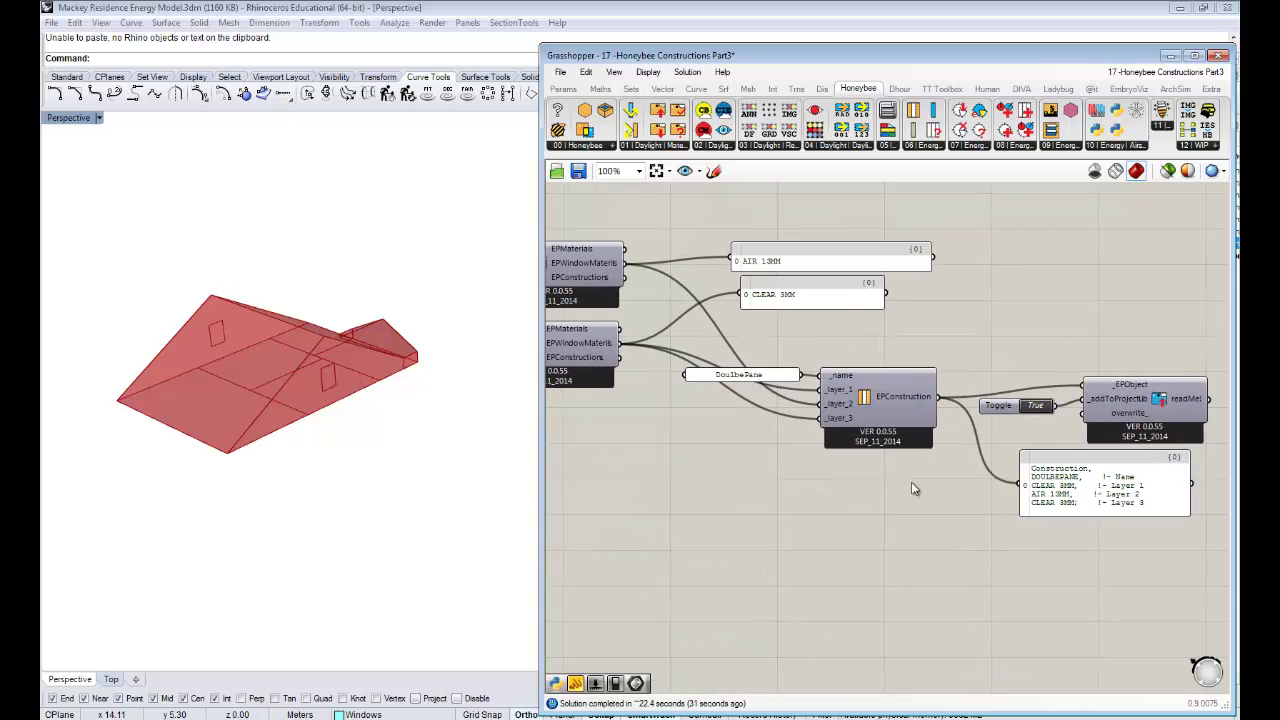
pyautogui.moveTo(921, 488); pyautogui.dragTo(713, 345)
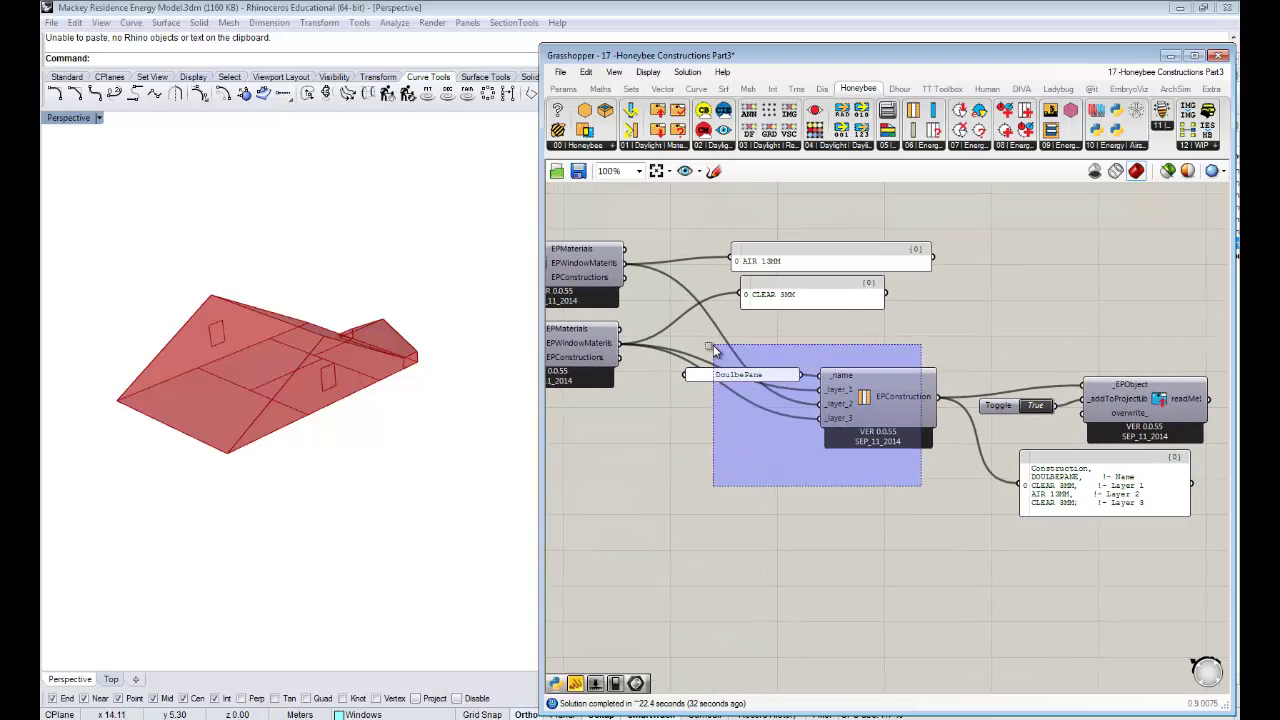
pyautogui.moveTo(706, 519); pyautogui.dragTo(764, 537, button='right')
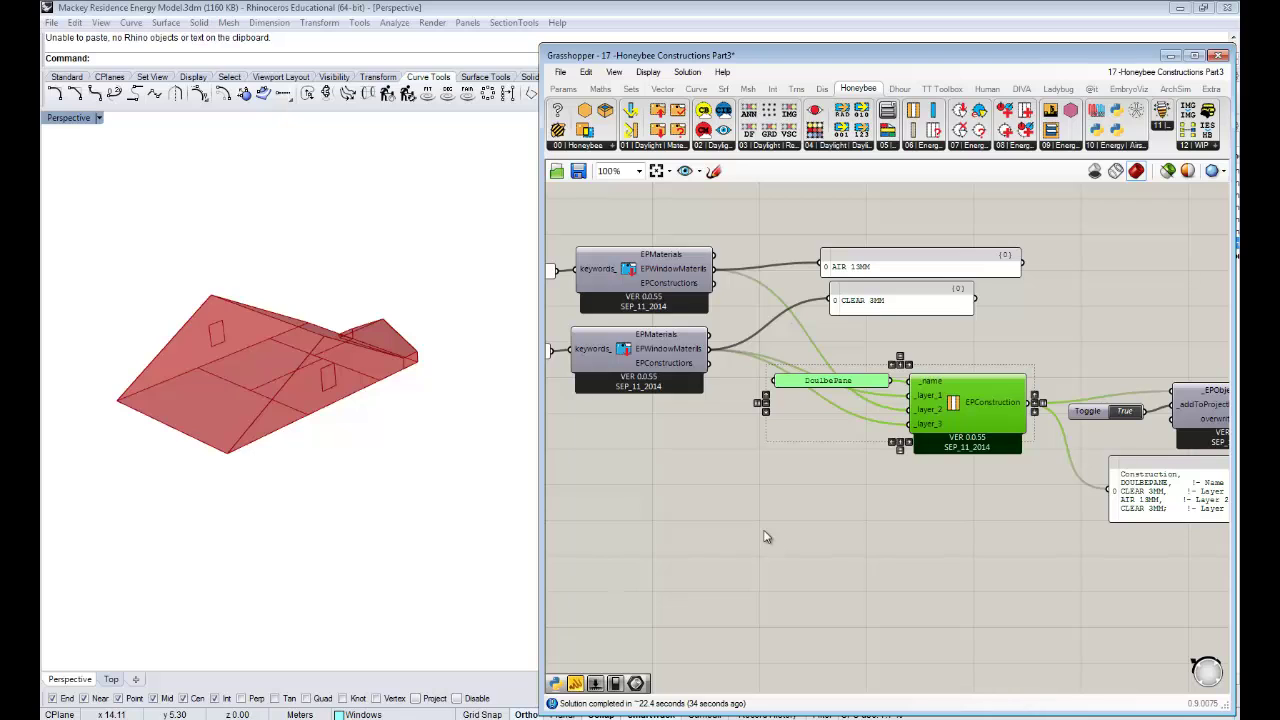
pyautogui.hotkey('ctrl', 'v')
pyautogui.keyDown('alt'); pyautogui.moveTo(965, 385); pyautogui.dragTo(962, 490); pyautogui.keyUp('alt')
pyautogui.click(962, 490)
# Change the text of the copied construction's name panel to SinglePane.
pyautogui.scroll(3, 928, 578)
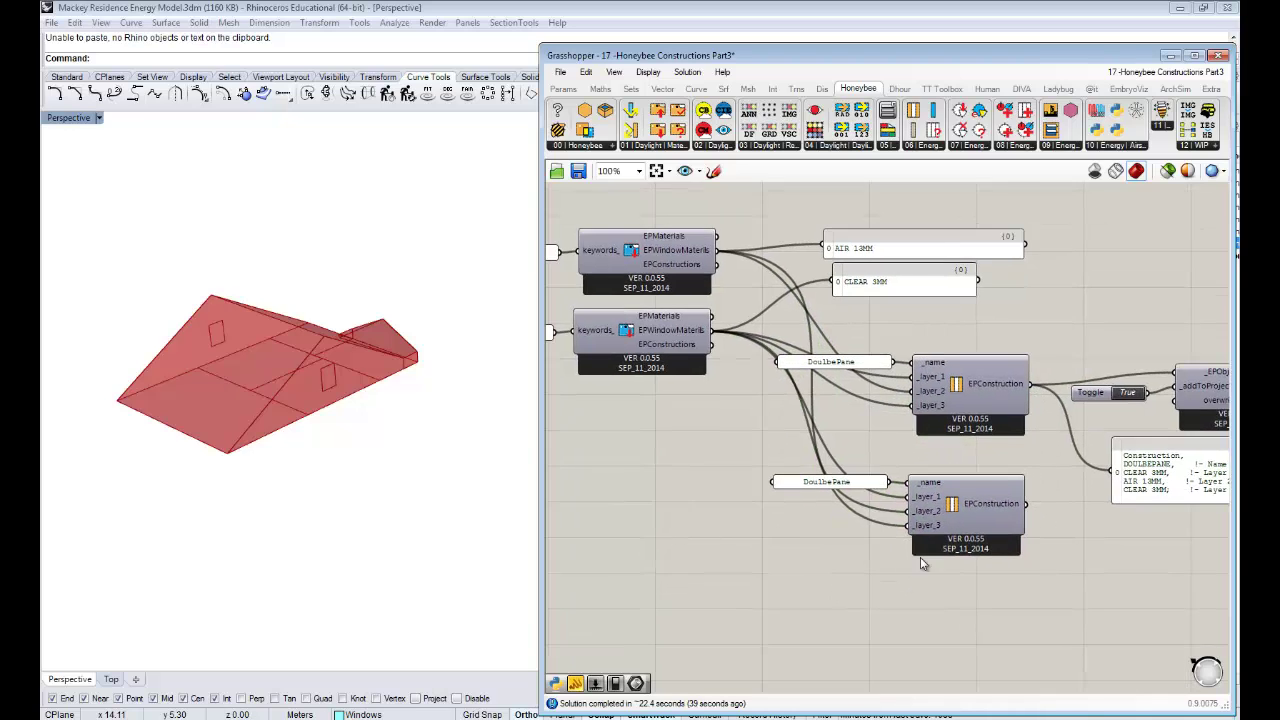
pyautogui.scroll(1, 960, 481)
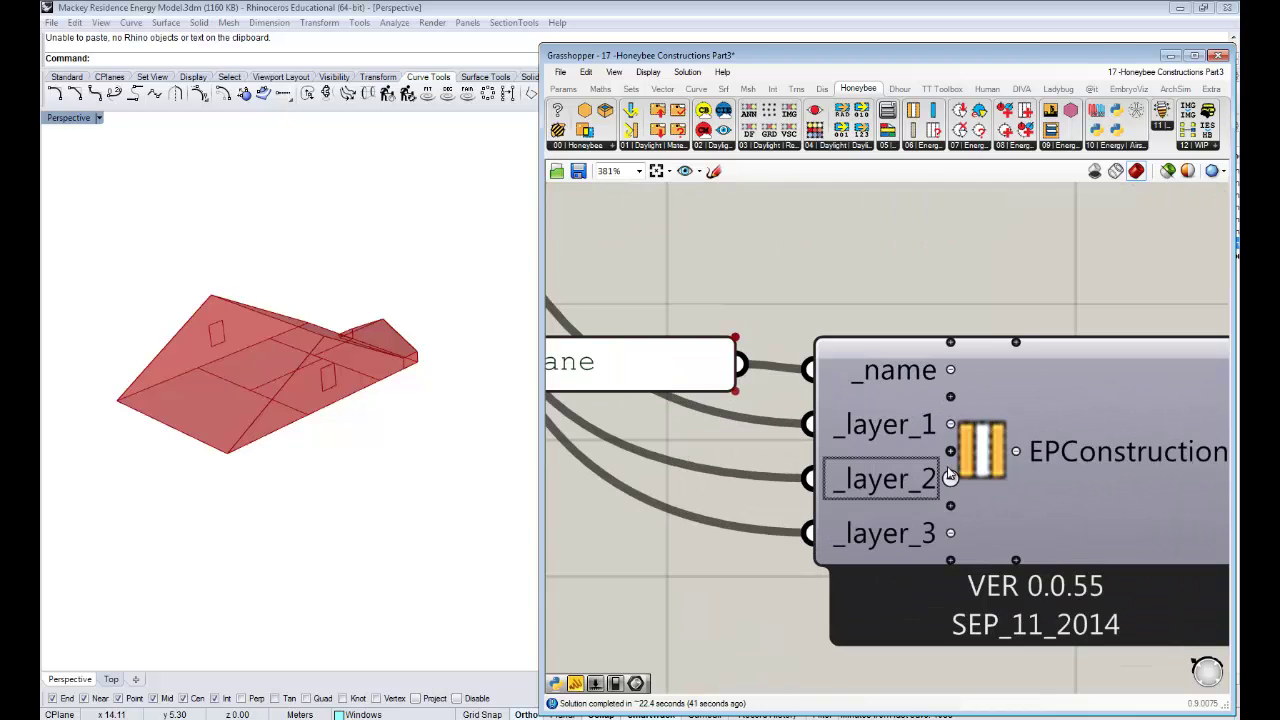
pyautogui.scroll(-2, 949, 464)
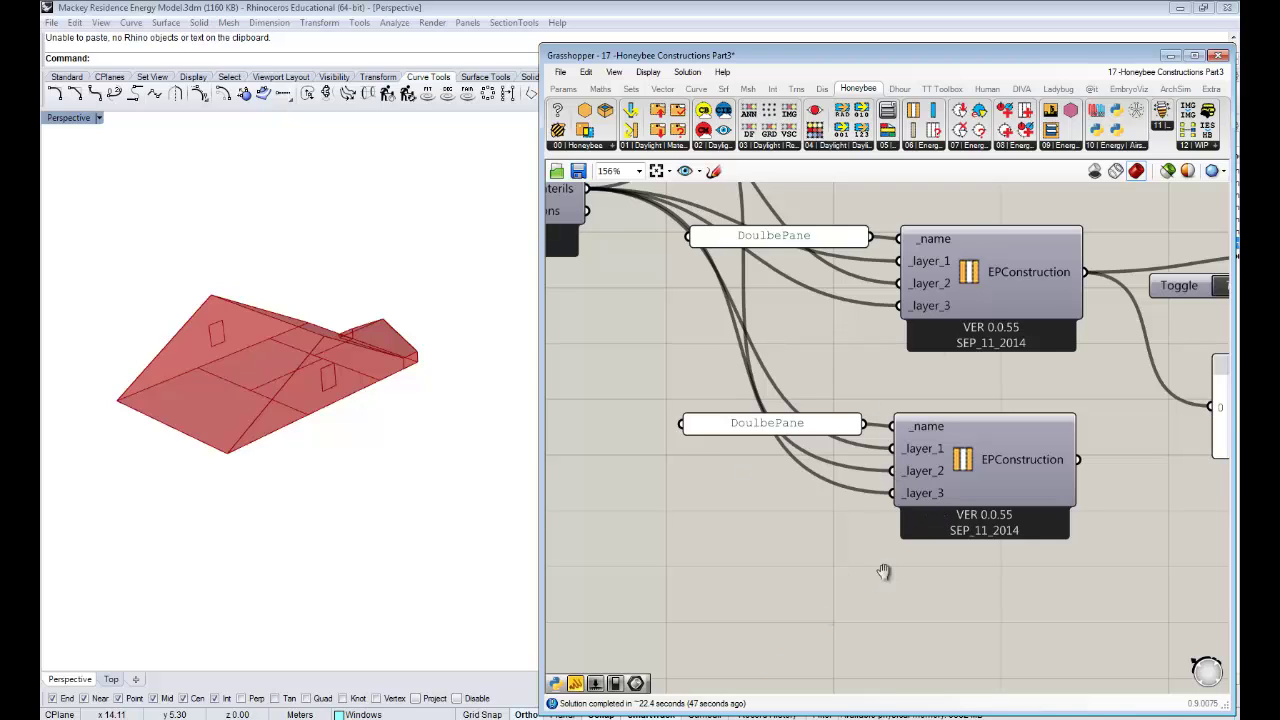
pyautogui.moveTo(884, 571); pyautogui.dragTo(868, 567, button='right')
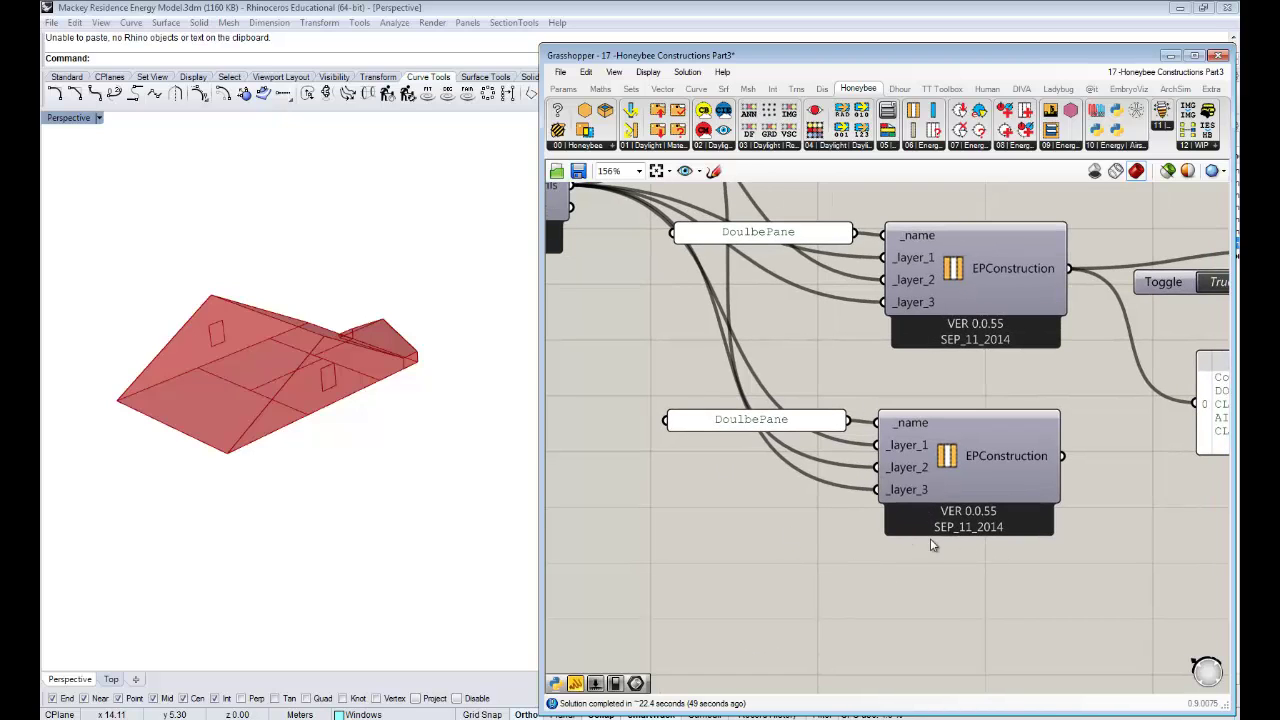
pyautogui.doubleClick(814, 427)
pyautogui.click(737, 344)
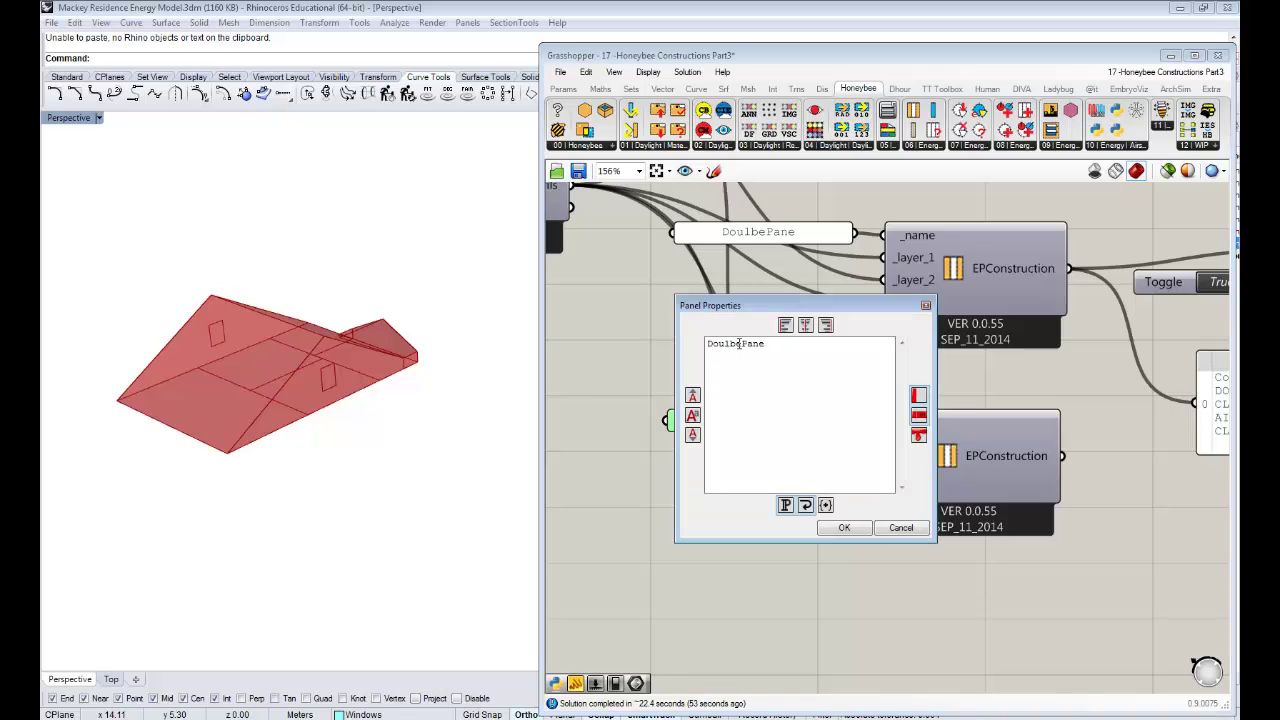
pyautogui.moveTo(737, 344); pyautogui.dragTo(677, 346)
pyautogui.press('BackSpace')
pyautogui.click(838, 527)
# Remove the _layer_3 and _layer_2 inputs from the SinglePane construction component, keeping only _layer_1.
pyautogui.scroll(5, 880, 500)
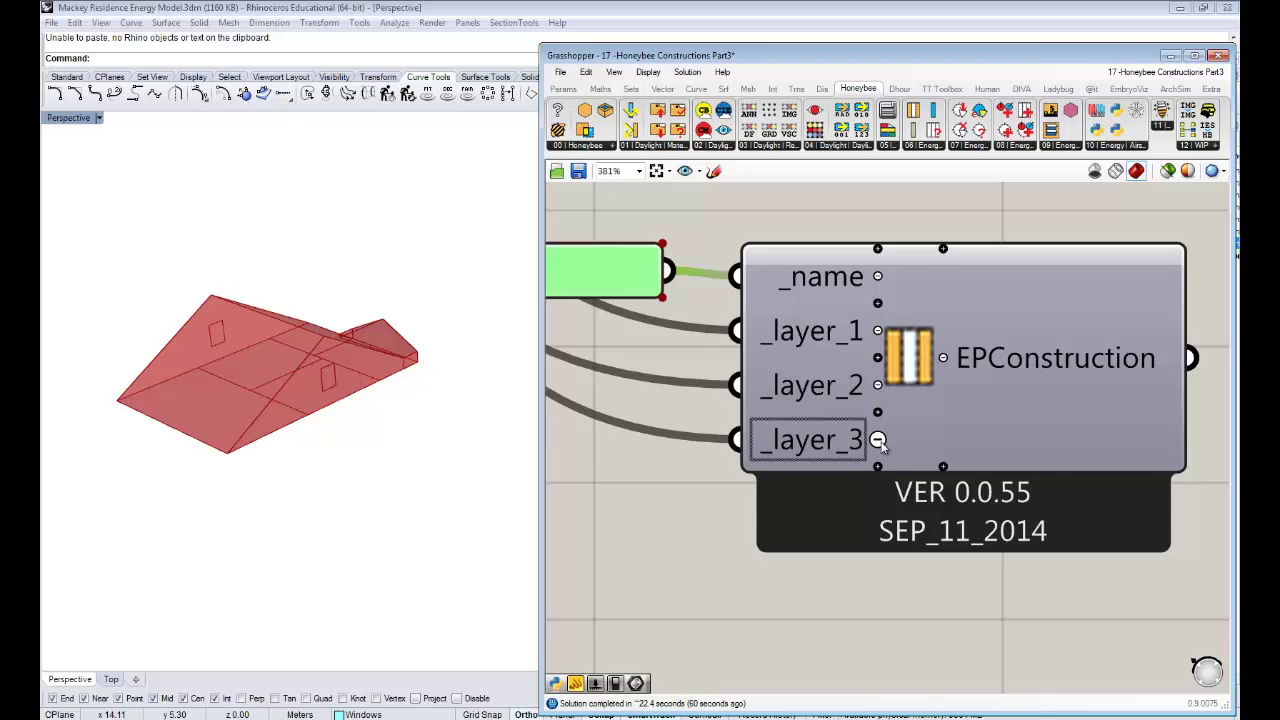
pyautogui.click(878, 440)
pyautogui.click(878, 412)
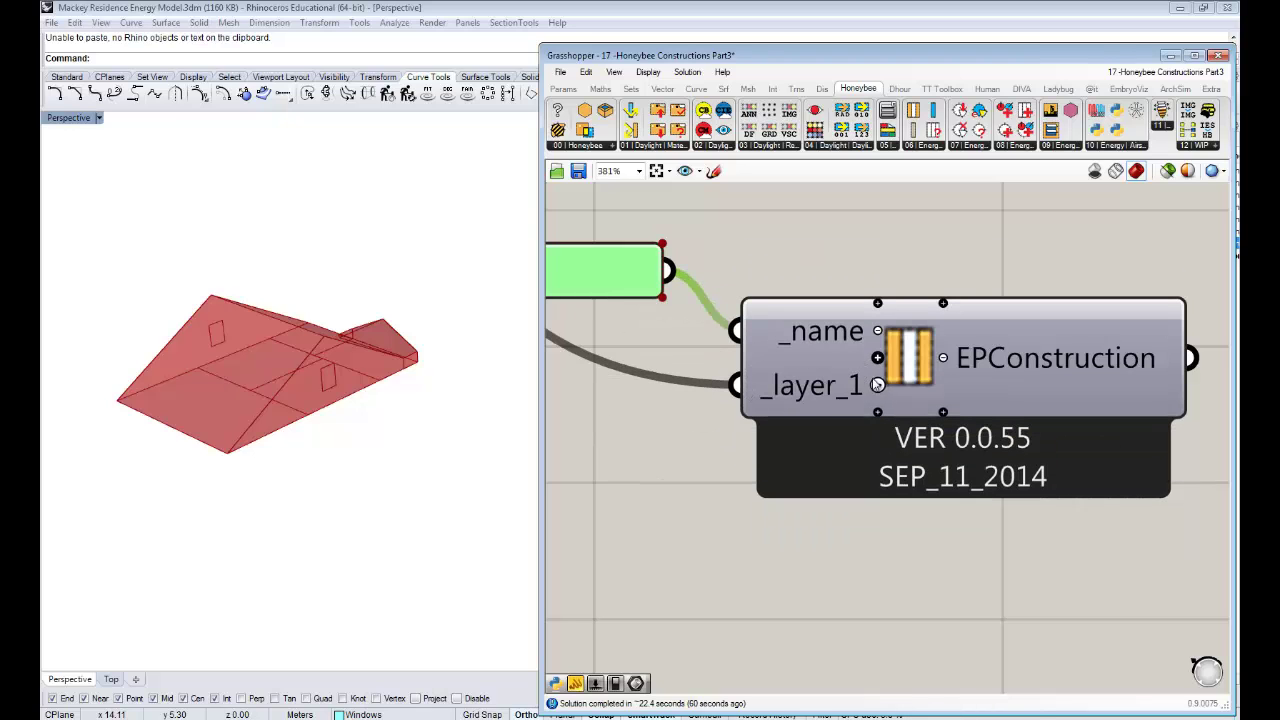
pyautogui.scroll(-5, 822, 435)
pyautogui.moveTo(833, 380); pyautogui.dragTo(917, 486, button='right')
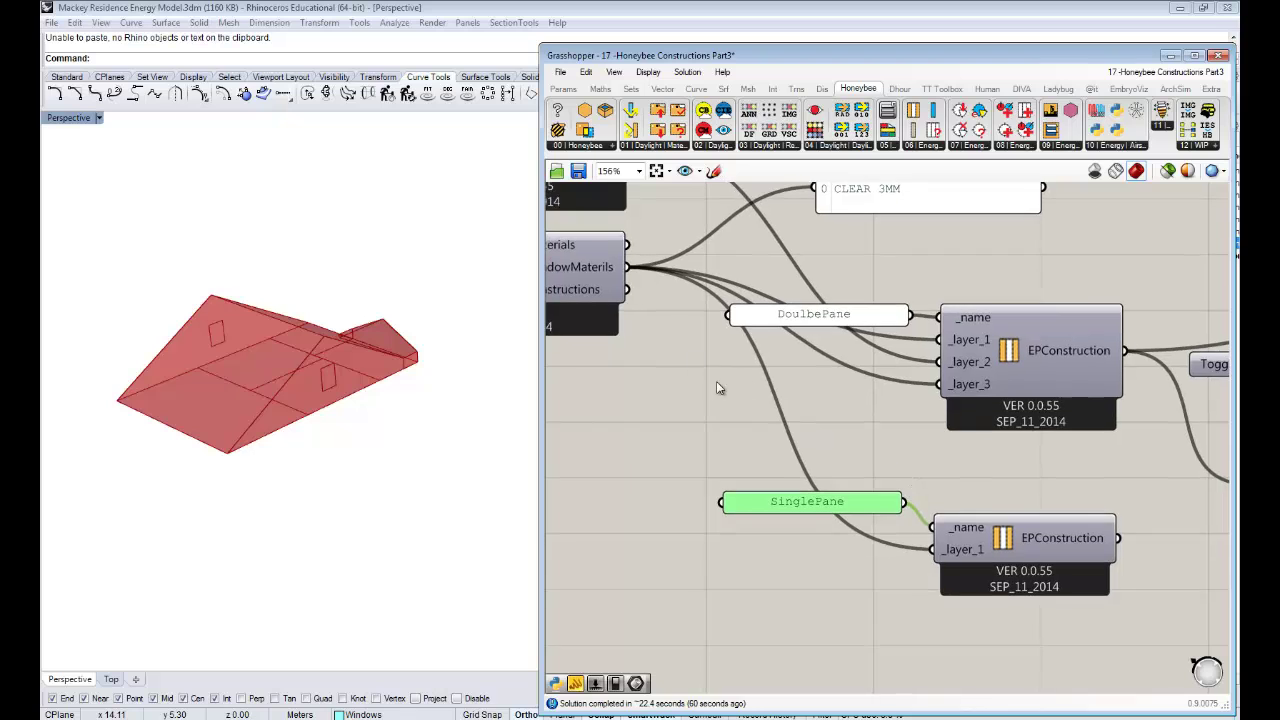
pyautogui.moveTo(618, 332); pyautogui.dragTo(711, 318, button='right')
pyautogui.scroll(-4, 678, 259)
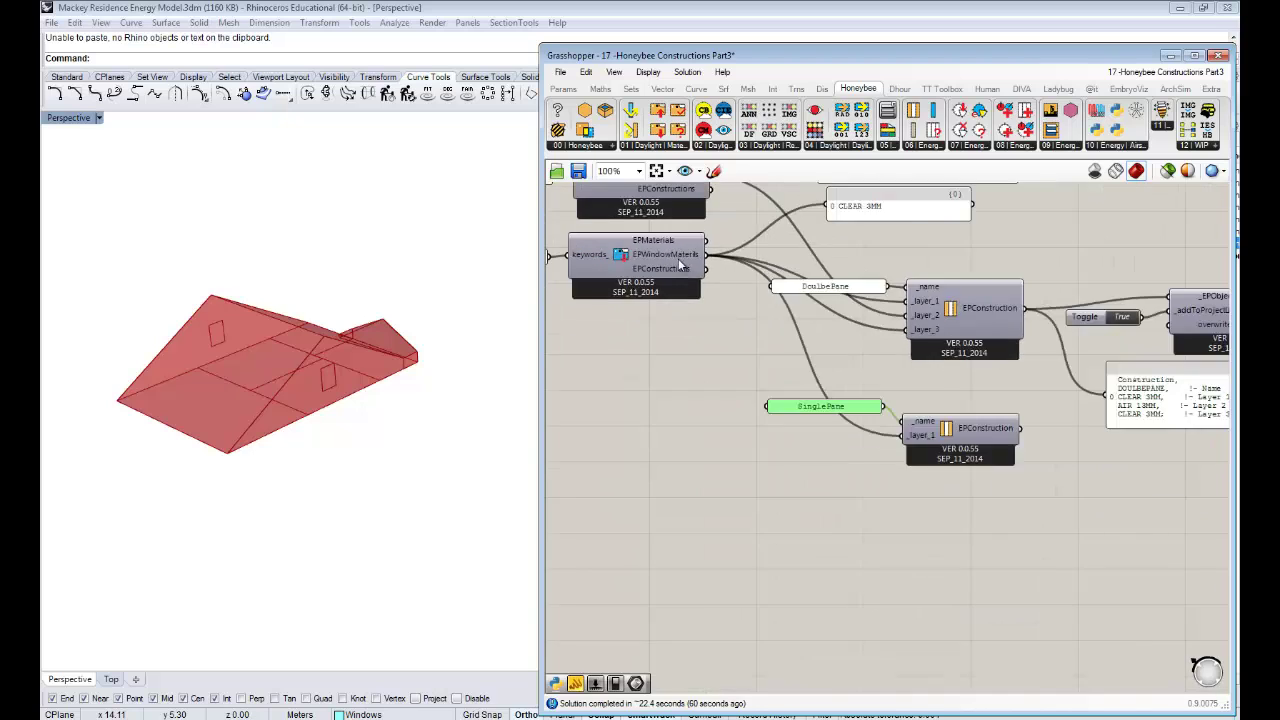
pyautogui.moveTo(800, 276); pyautogui.dragTo(797, 282)
pyautogui.click(796, 303)
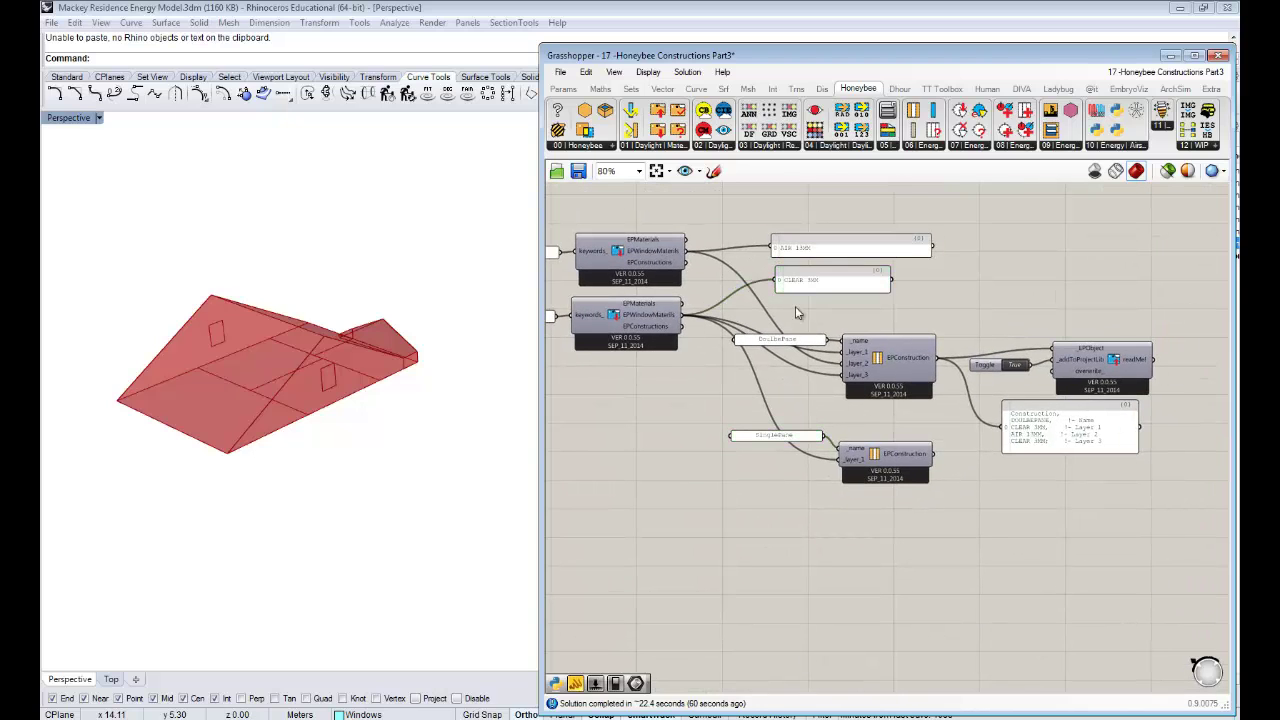
# Add the inputs _layer_2, _layer_3 and _layer_4 to the SinglePane construction component.
pyautogui.moveTo(852, 472); pyautogui.dragTo(854, 399, button='right')
pyautogui.scroll(3, 854, 399)
pyautogui.scroll(4, 854, 397)
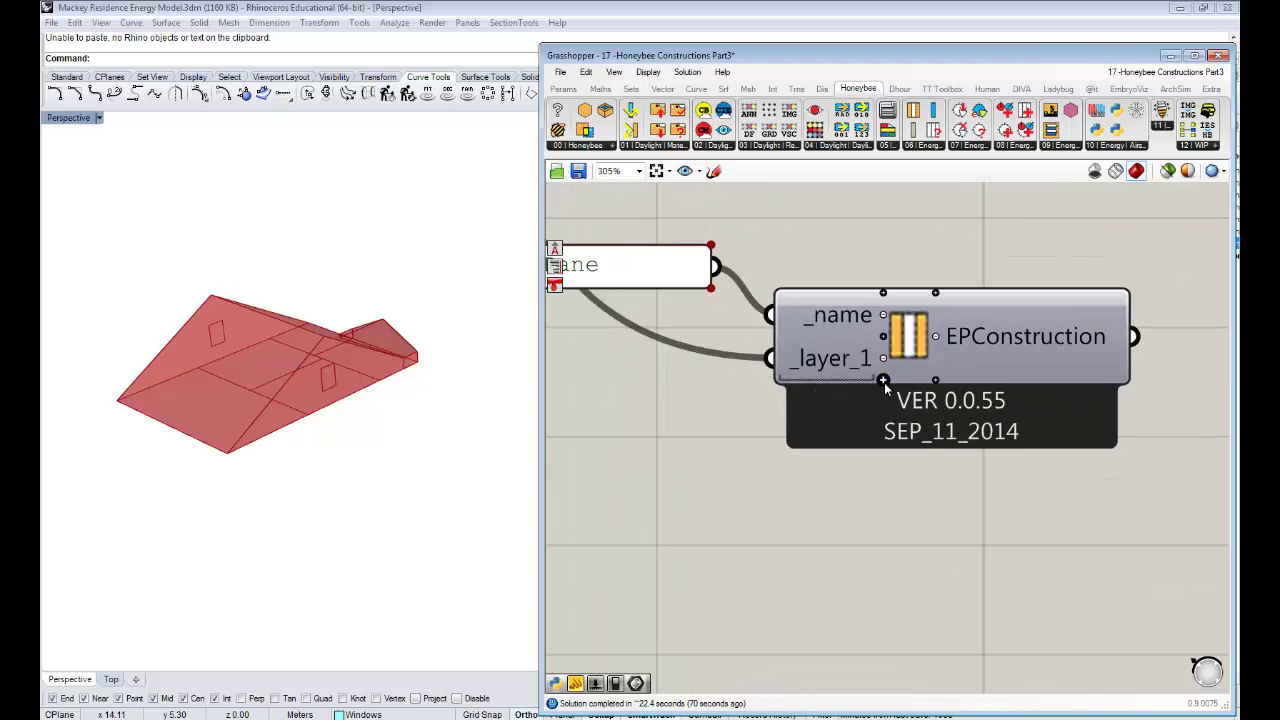
pyautogui.click(884, 398)
pyautogui.click(884, 412)
pyautogui.click(883, 424)
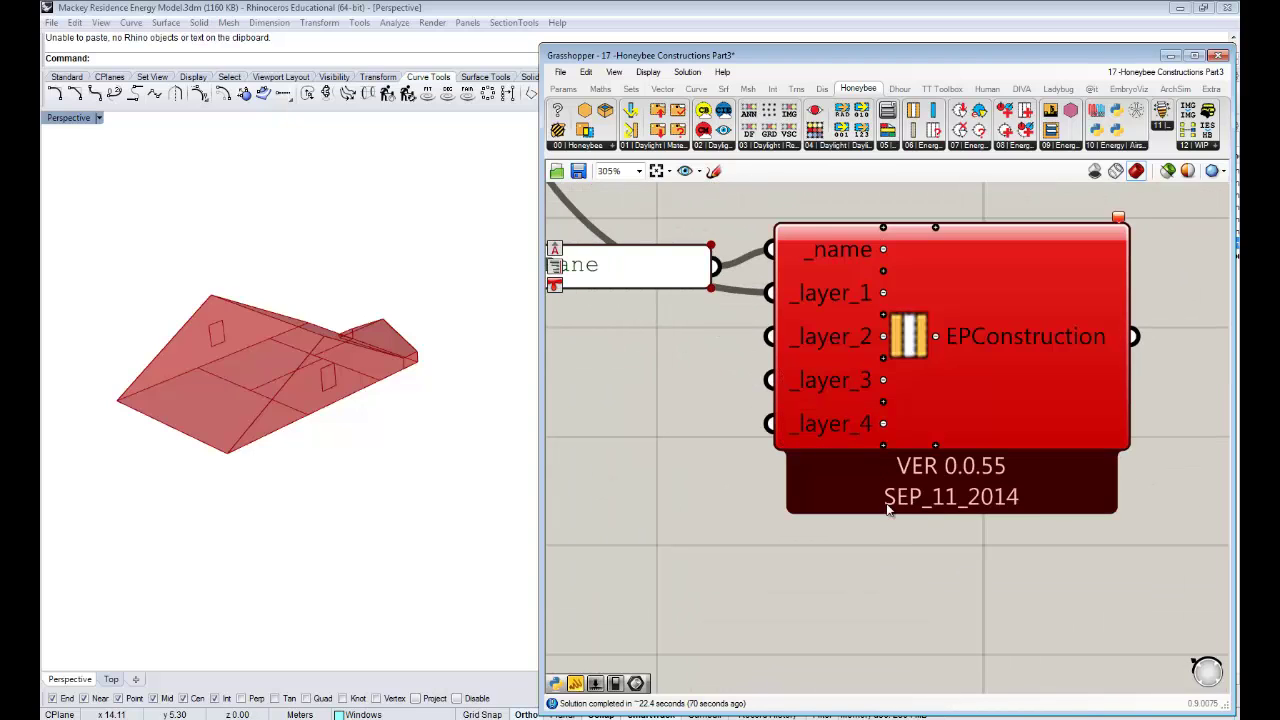
pyautogui.scroll(-3, 883, 486)
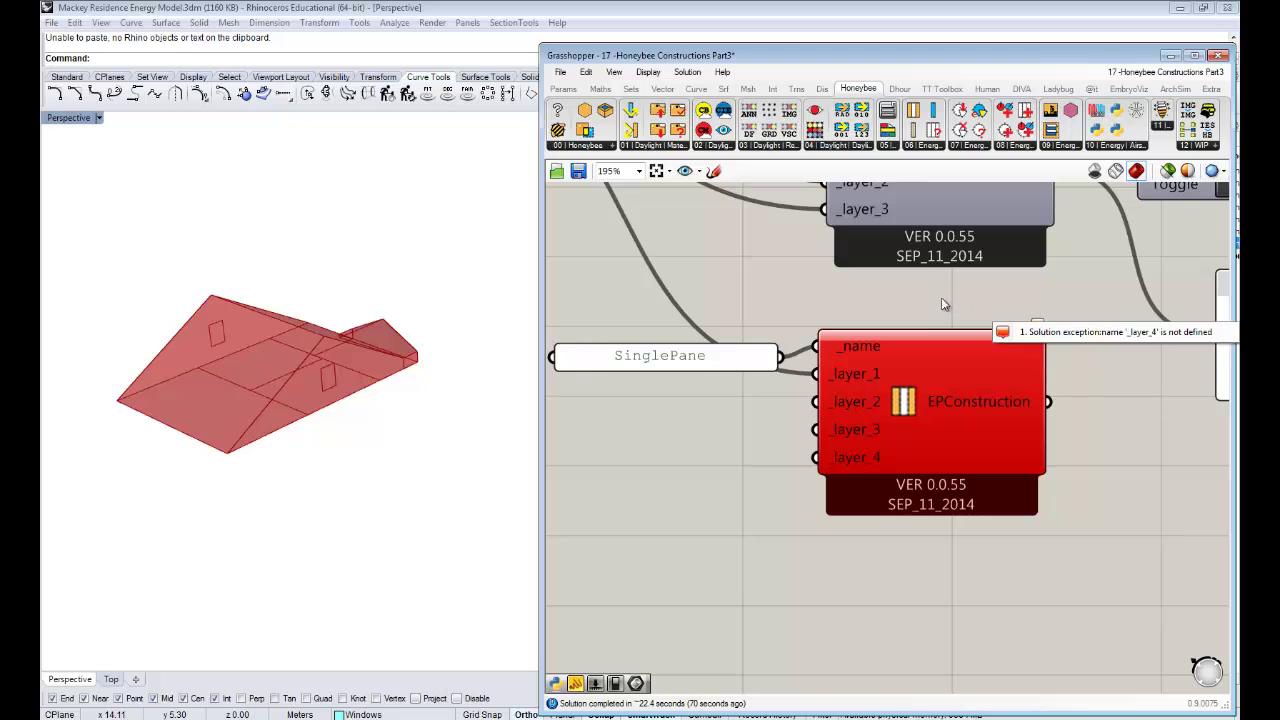
# Move the SinglePane panel slightly upward and disconnect the window material wire from the copied construction's _layer_1 input.
pyautogui.moveTo(750, 363); pyautogui.dragTo(752, 329)
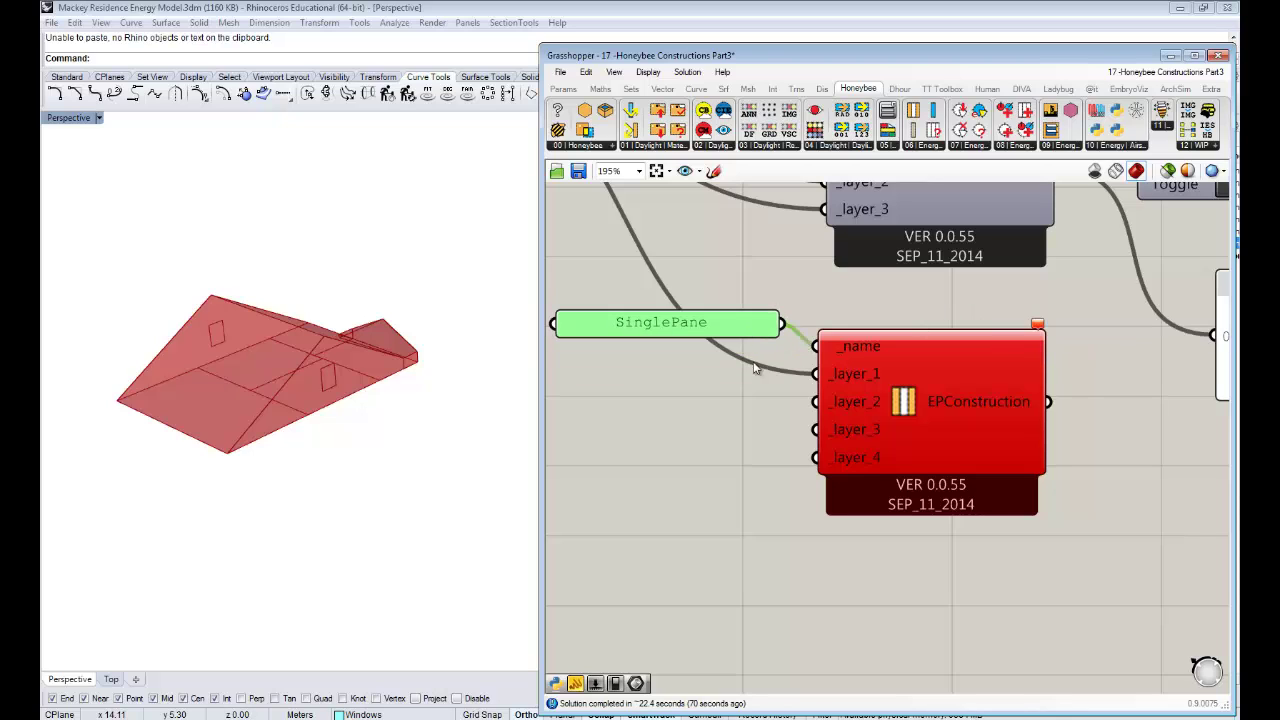
pyautogui.rightClick(848, 377)
pyautogui.moveTo(870, 398)
pyautogui.click(731, 398)
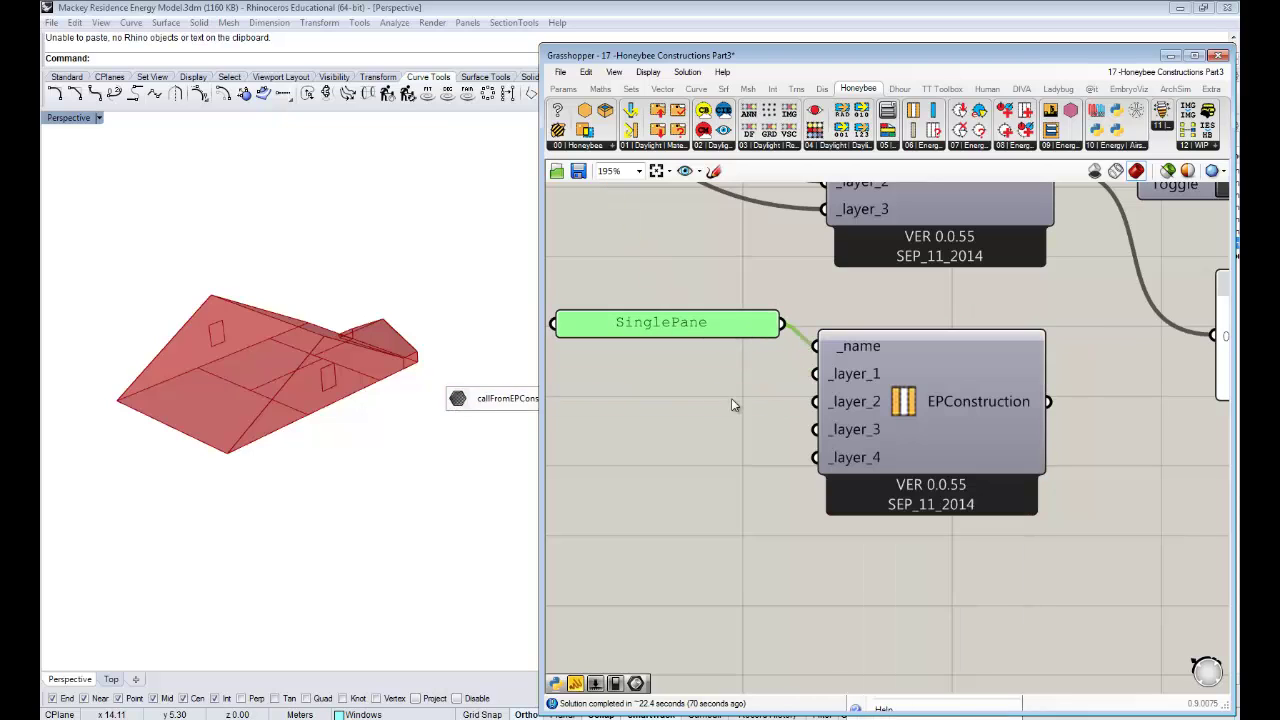
pyautogui.click(731, 405)
# Extend the SinglePane construction component with the additional inputs _layer_5 and _layer_6.
pyautogui.scroll(5, 888, 515)
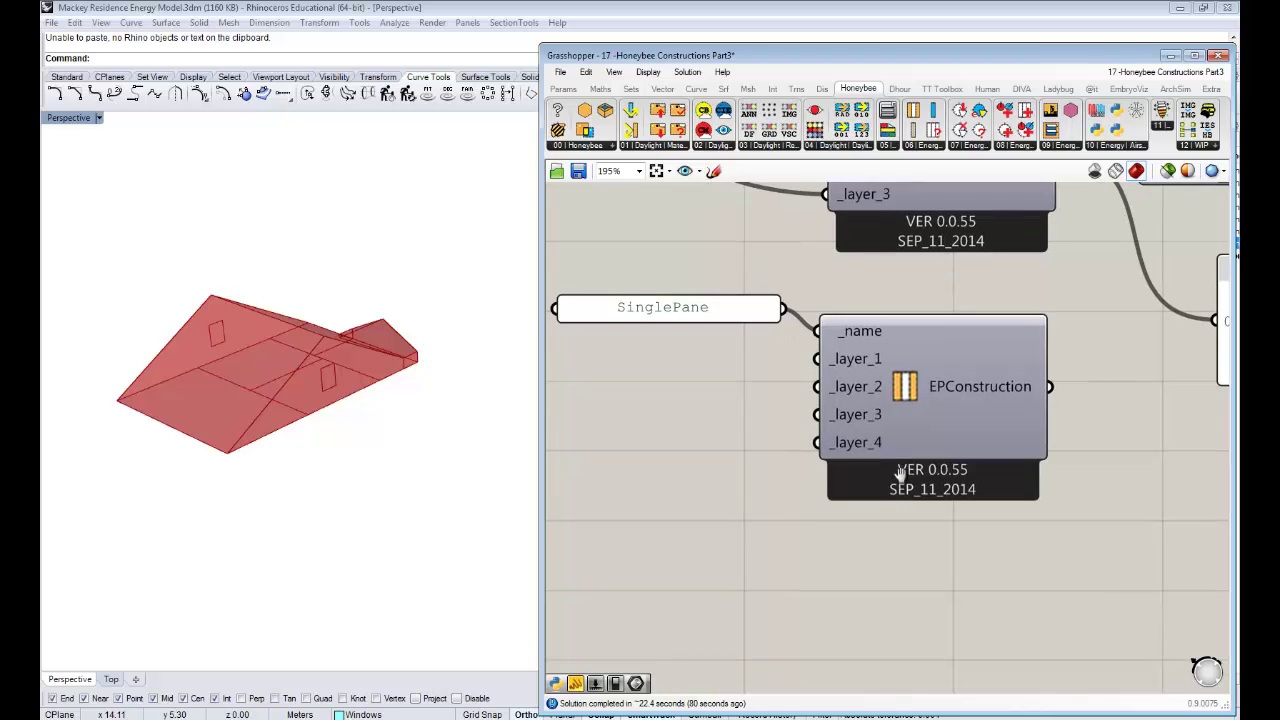
pyautogui.click(895, 457)
pyautogui.click(894, 490)
pyautogui.scroll(-5, 894, 490)
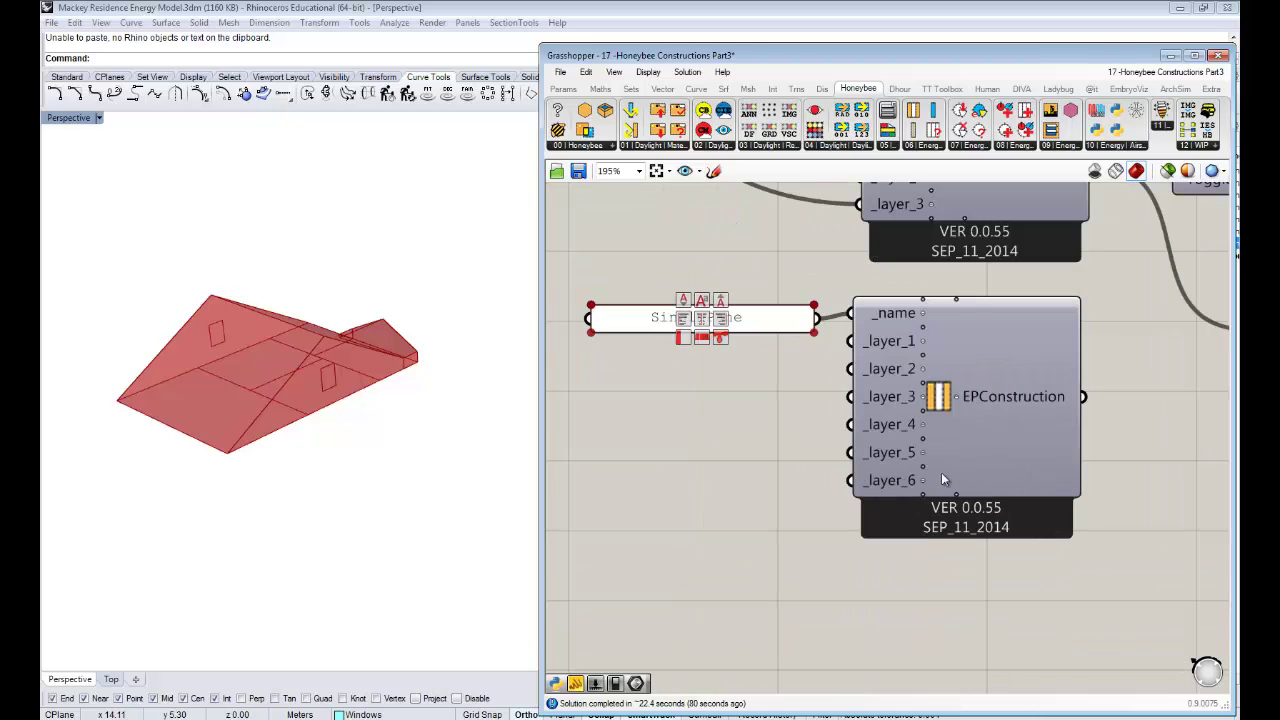
pyautogui.scroll(2, 967, 441)
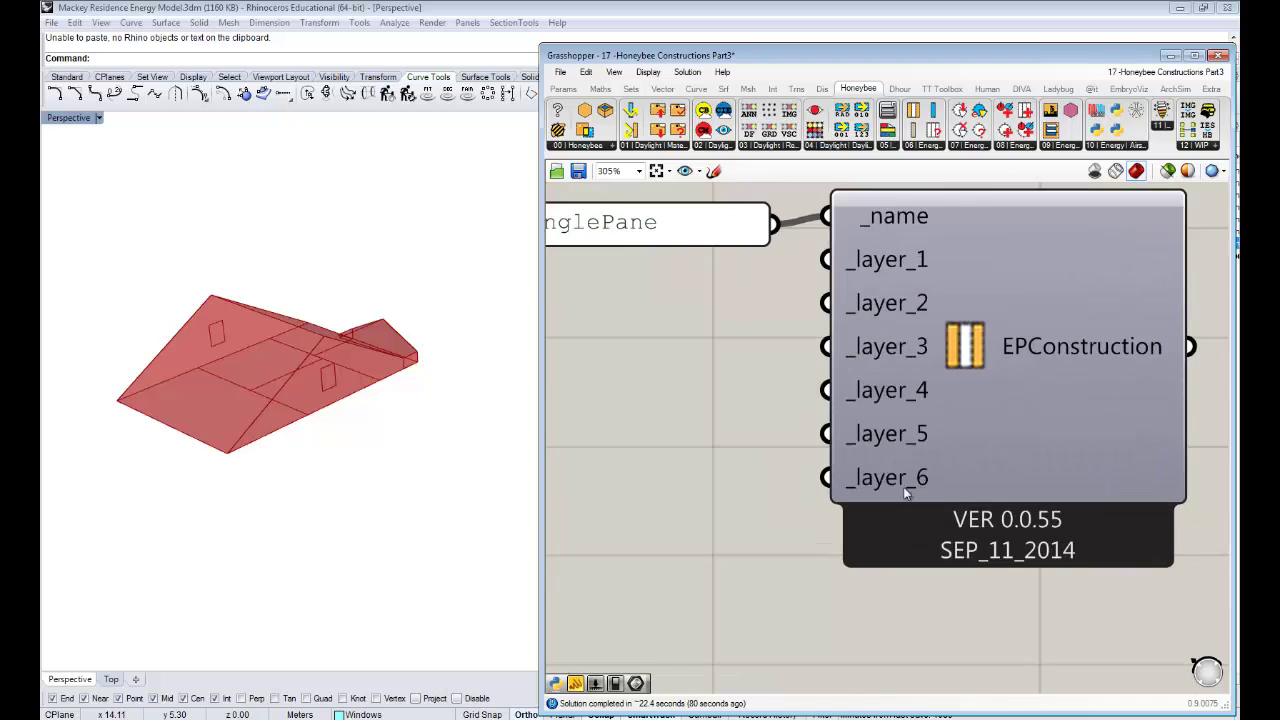
pyautogui.scroll(-3, 941, 476)
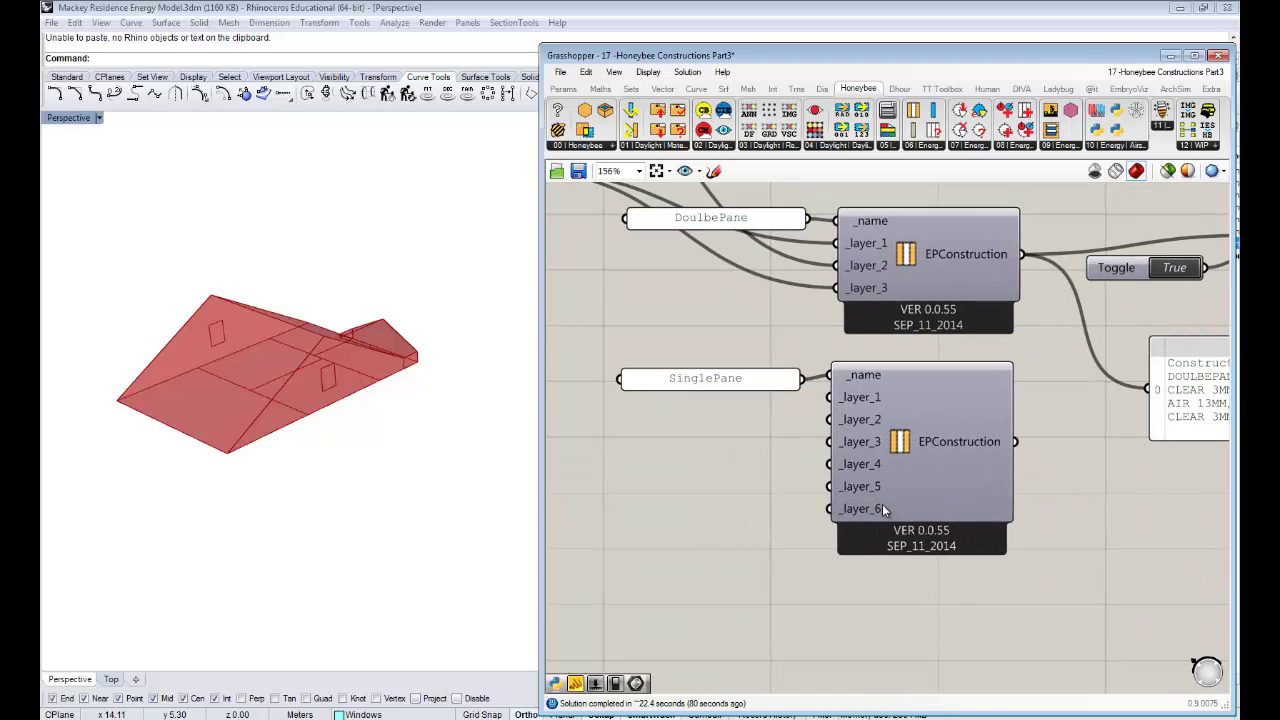
# Remove the inputs _layer_6 through _layer_2 from the SinglePane construction component so only _layer_1 is left.
pyautogui.scroll(3, 882, 509)
pyautogui.click(889, 512)
pyautogui.click(889, 489)
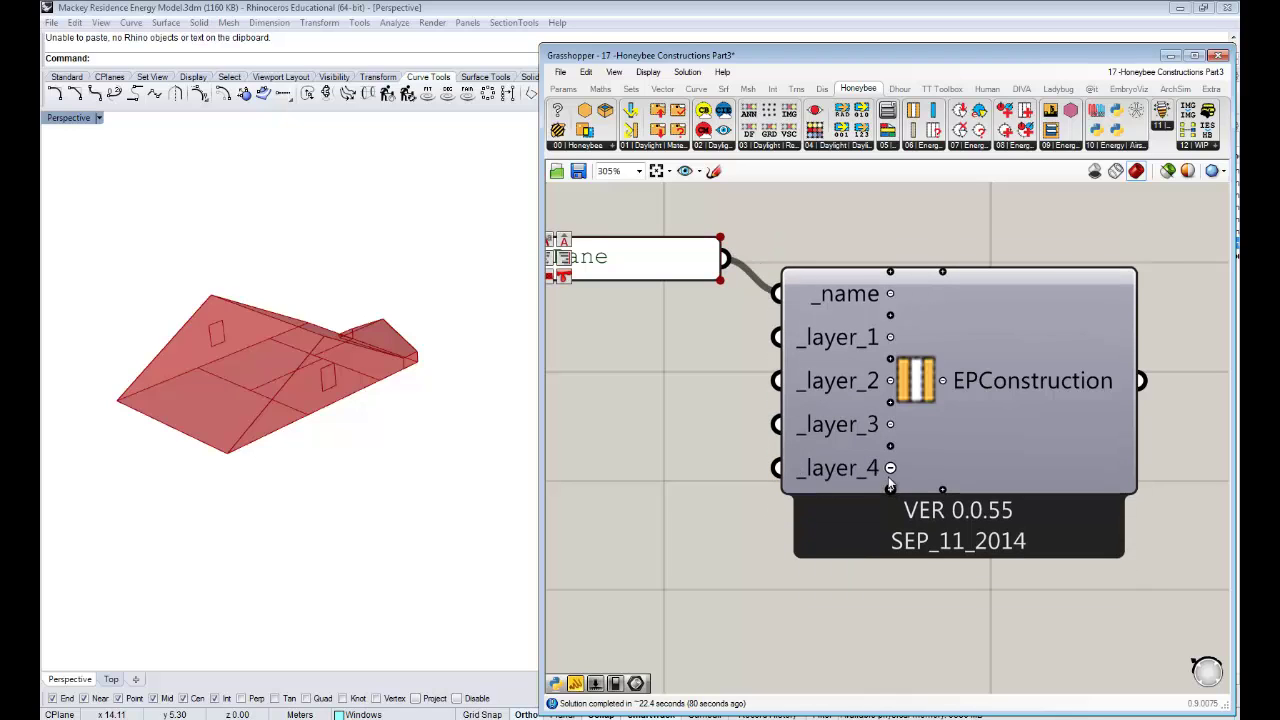
pyautogui.click(890, 468)
pyautogui.click(890, 446)
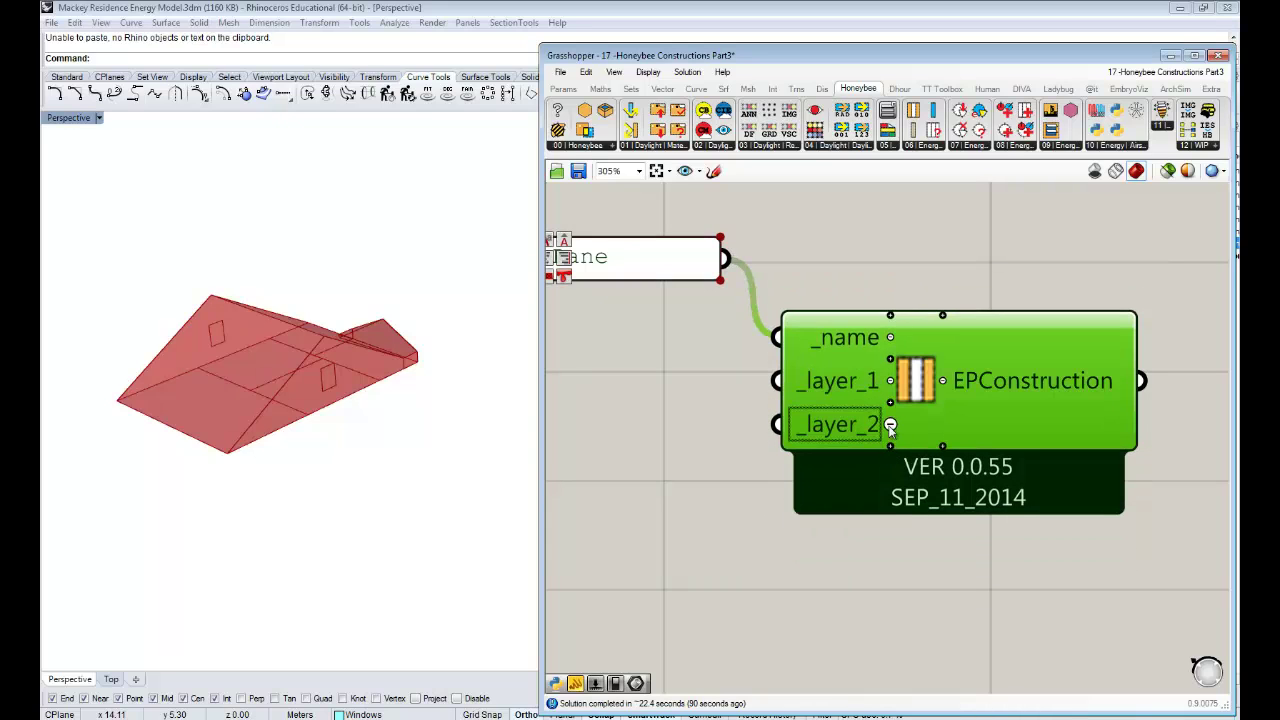
pyautogui.click(890, 425)
pyautogui.click(797, 526)
# Connect the EPWindowMaterils output that supplies CLEAR 3MM to the SinglePane construction's _layer_1 input.
pyautogui.scroll(-4, 797, 526)
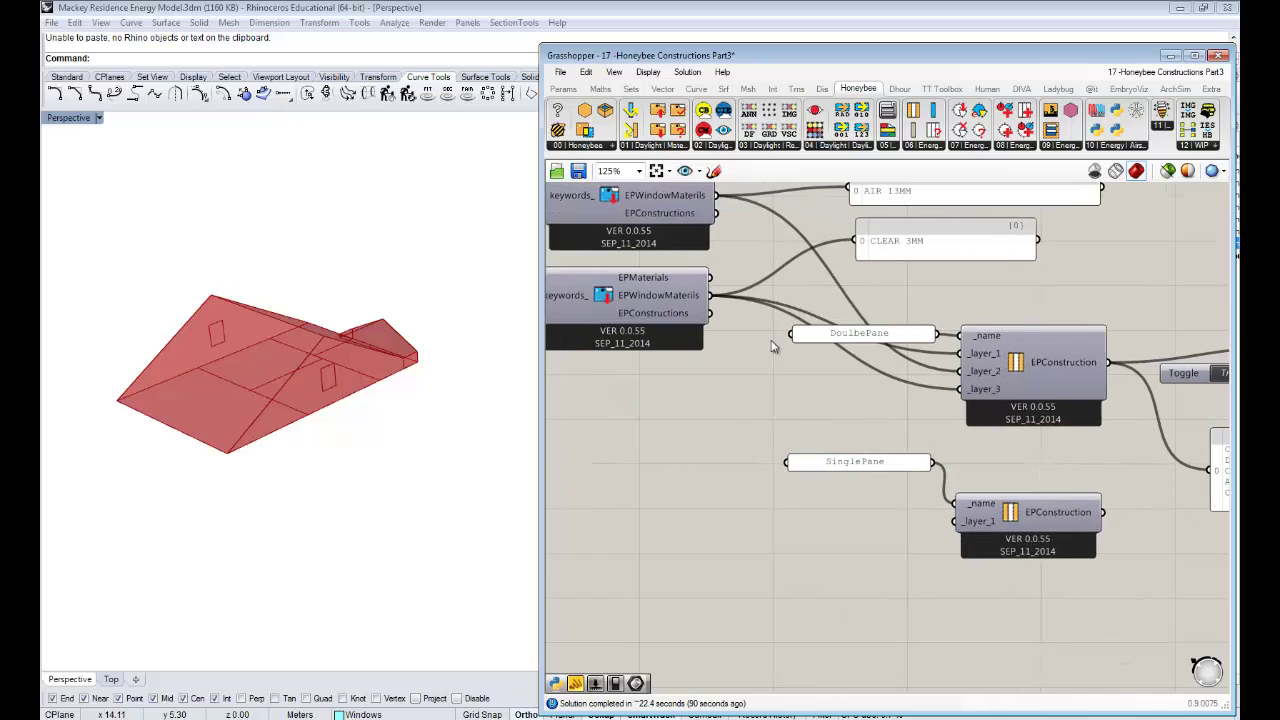
pyautogui.moveTo(711, 295); pyautogui.dragTo(955, 521)
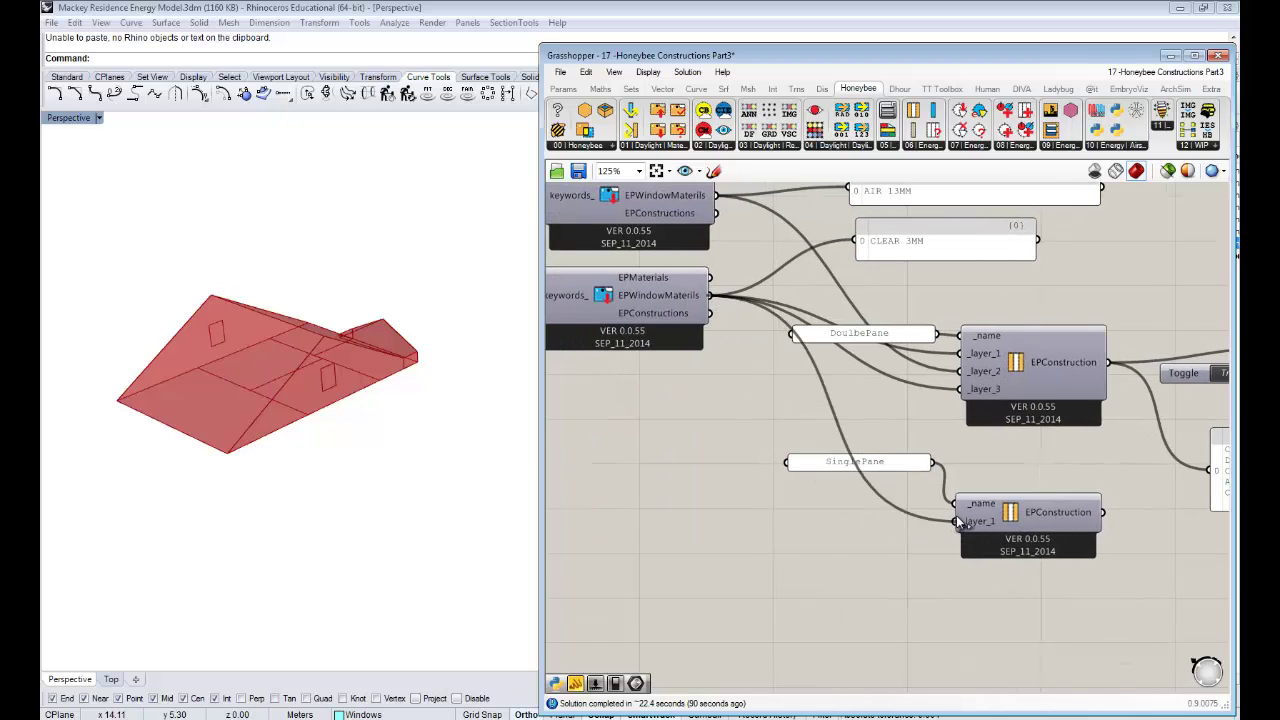
pyautogui.moveTo(850, 539); pyautogui.dragTo(574, 518, button='right')
pyautogui.moveTo(836, 489); pyautogui.dragTo(762, 512, button='right')
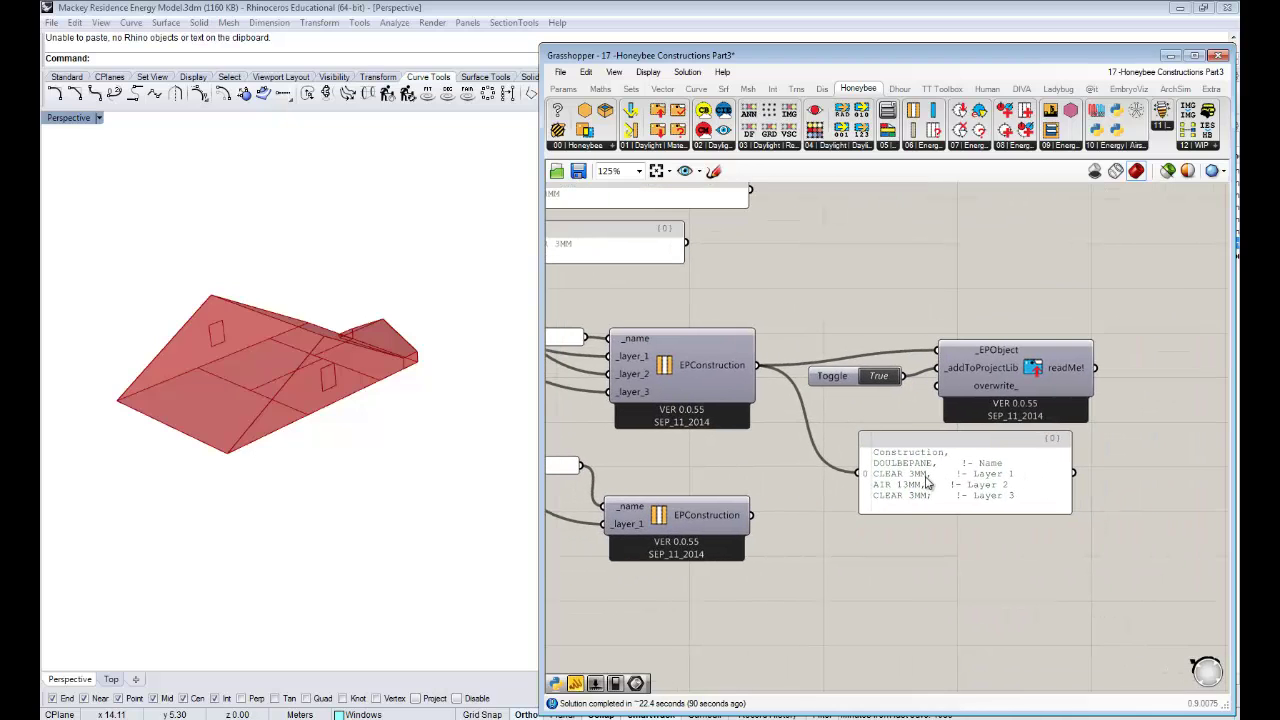
# Duplicate the panel reading the double-pane construction below it and connect the SinglePane EPConstruction output to the copy.
pyautogui.click(946, 497)
pyautogui.moveTo(948, 503); pyautogui.dragTo(981, 593)
pyautogui.moveTo(752, 516); pyautogui.dragTo(903, 556)
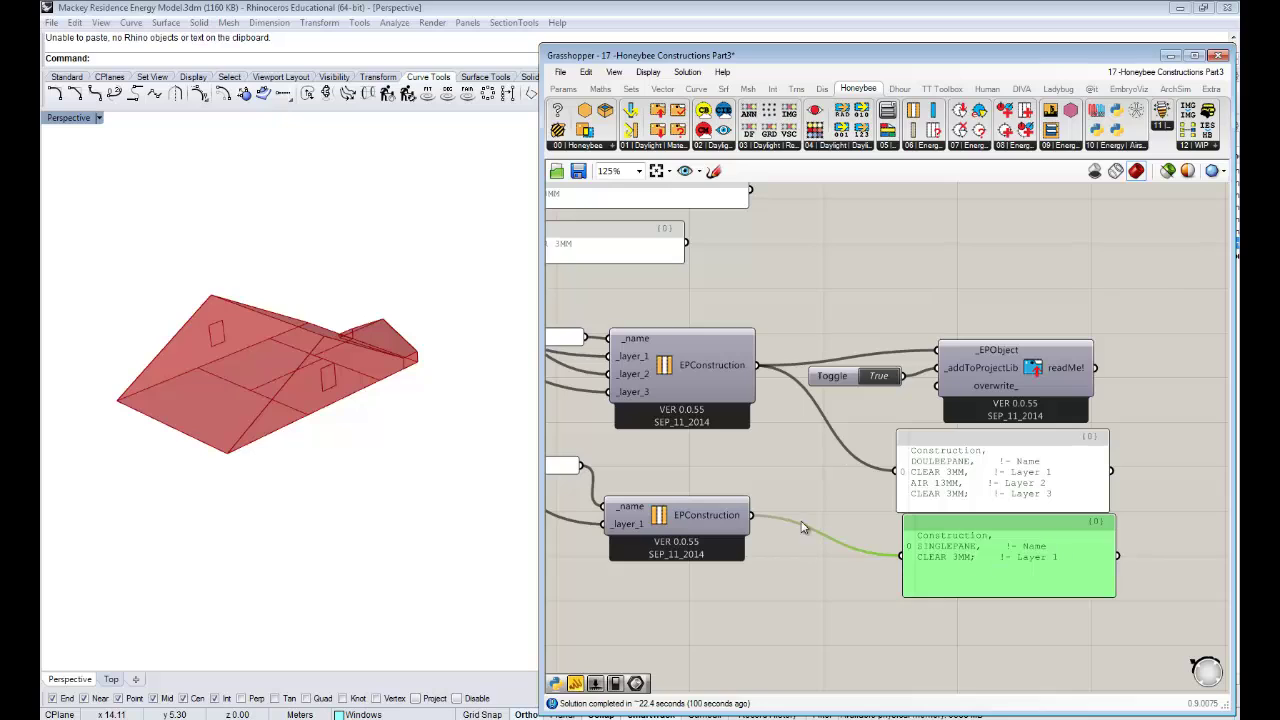
# Add the SinglePane construction to the library component's _EPObject input, accepting the DOULBEPANE overwrite, and connect the True toggle to overwrite_.
pyautogui.moveTo(804, 526); pyautogui.dragTo(832, 530, button='right')
pyautogui.keyDown('shift'); pyautogui.moveTo(803, 515); pyautogui.dragTo(977, 357); pyautogui.keyUp('shift')
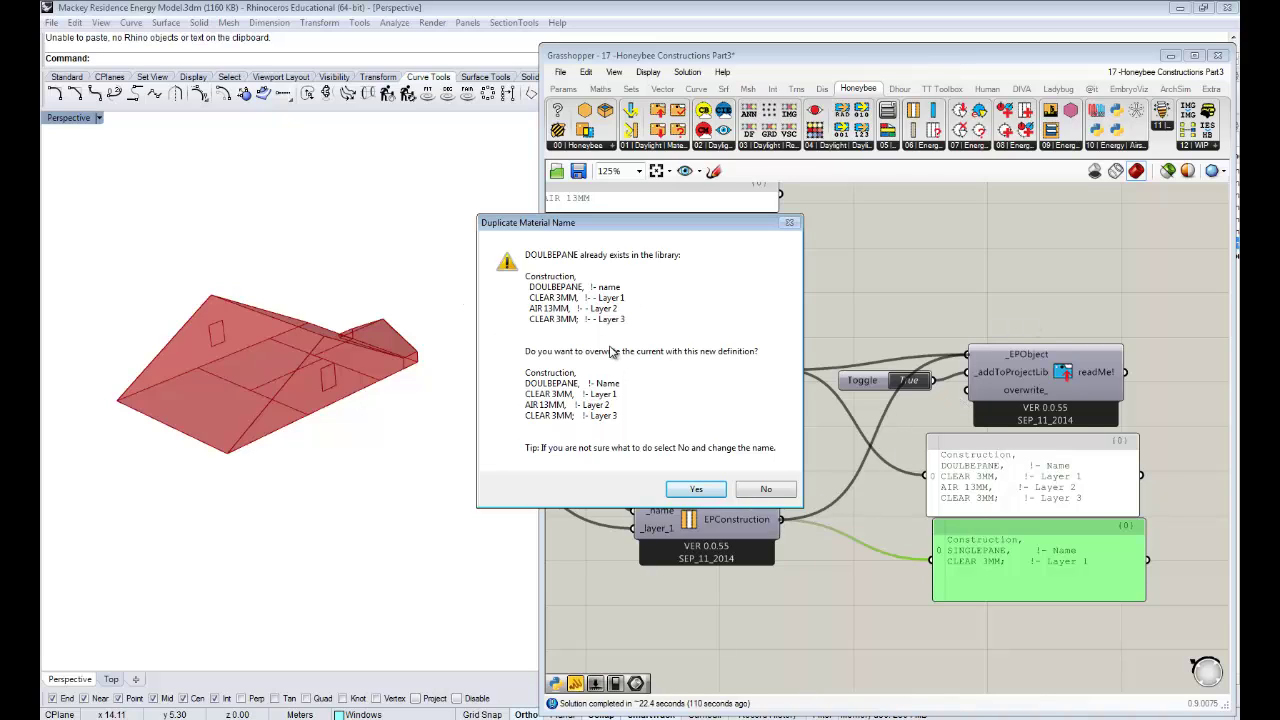
pyautogui.click(697, 490)
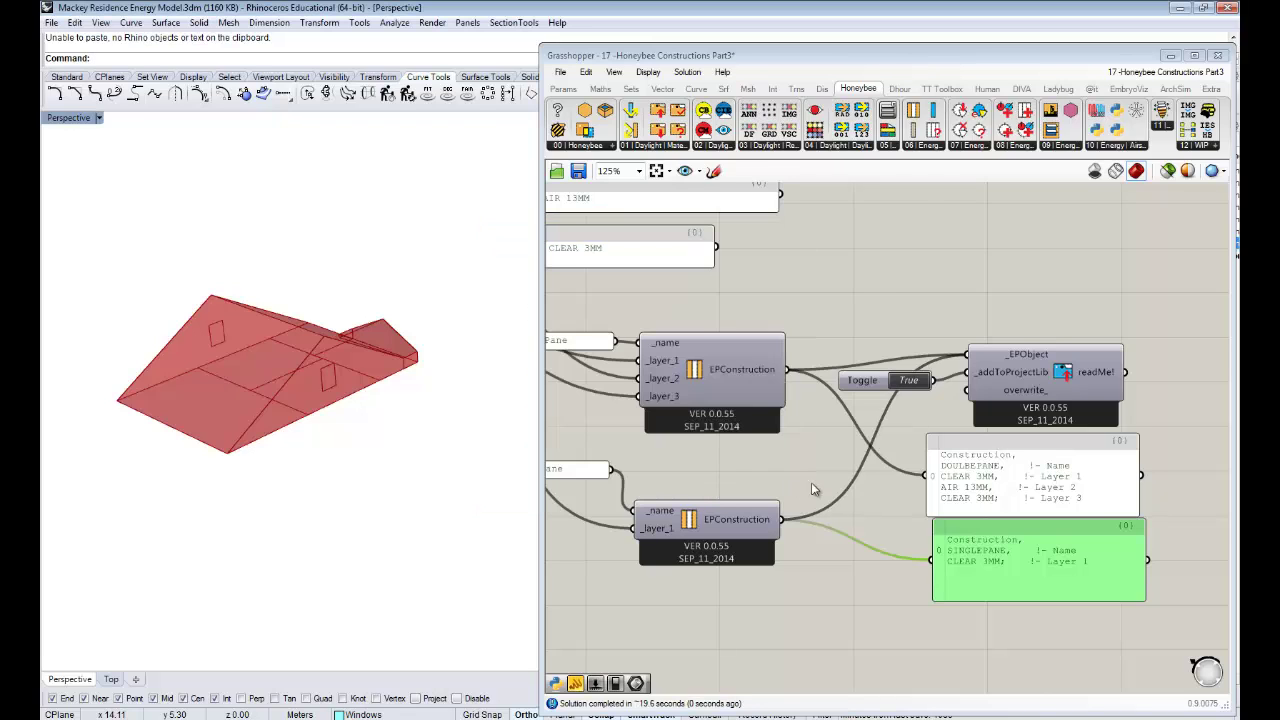
pyautogui.moveTo(874, 390); pyautogui.dragTo(955, 383)
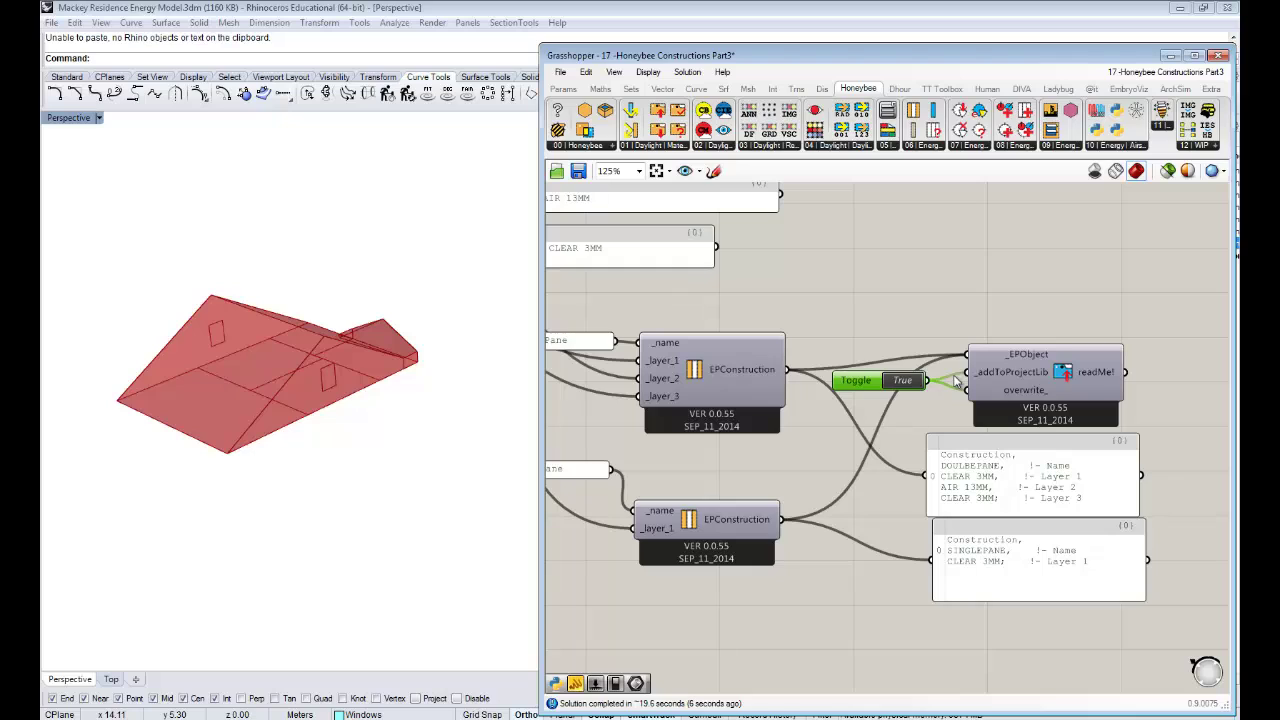
pyautogui.click(1024, 302)
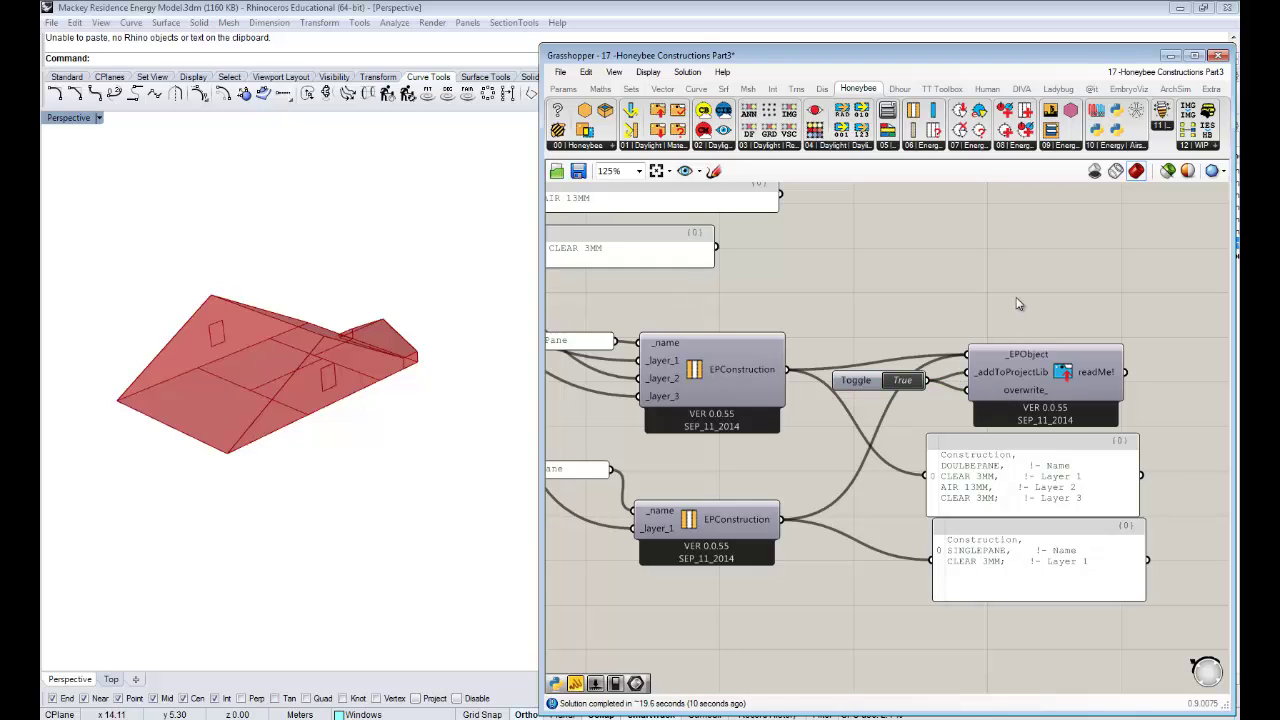
# Copy the SinglePane name panel into the Create Attic Zone group, placing it just below the Window parameter.
pyautogui.scroll(-3, 1011, 305)
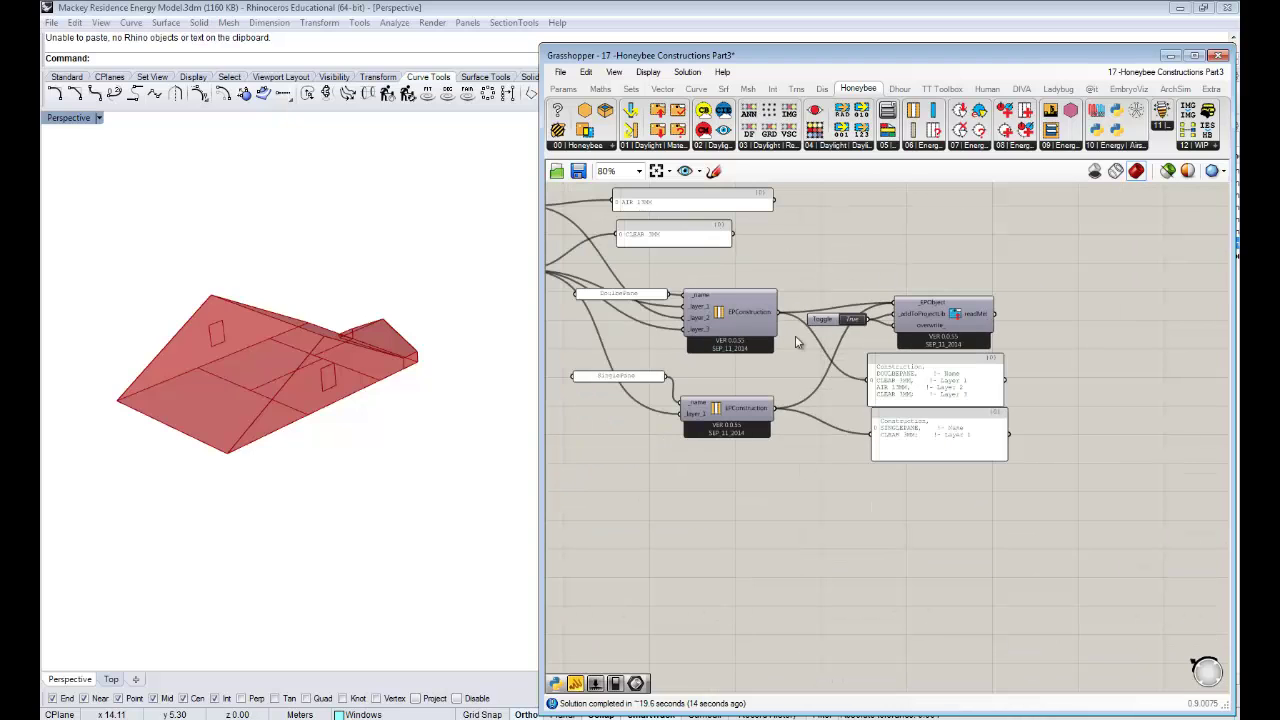
pyautogui.scroll(-2, 795, 335)
pyautogui.scroll(-3, 867, 418)
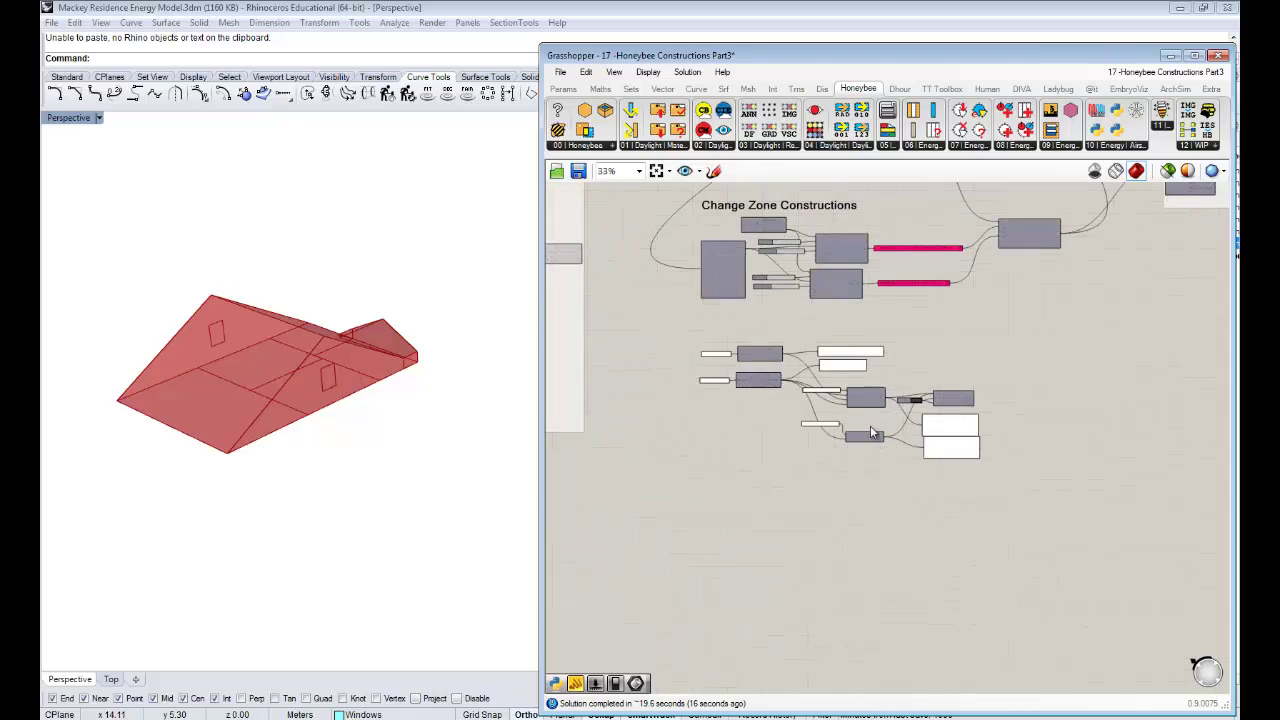
pyautogui.scroll(4, 872, 433)
pyautogui.moveTo(755, 410); pyautogui.dragTo(804, 419)
pyautogui.hotkey('ctrl', 'c')
pyautogui.hotkey('ctrl', 'v')
pyautogui.scroll(-6, 804, 418)
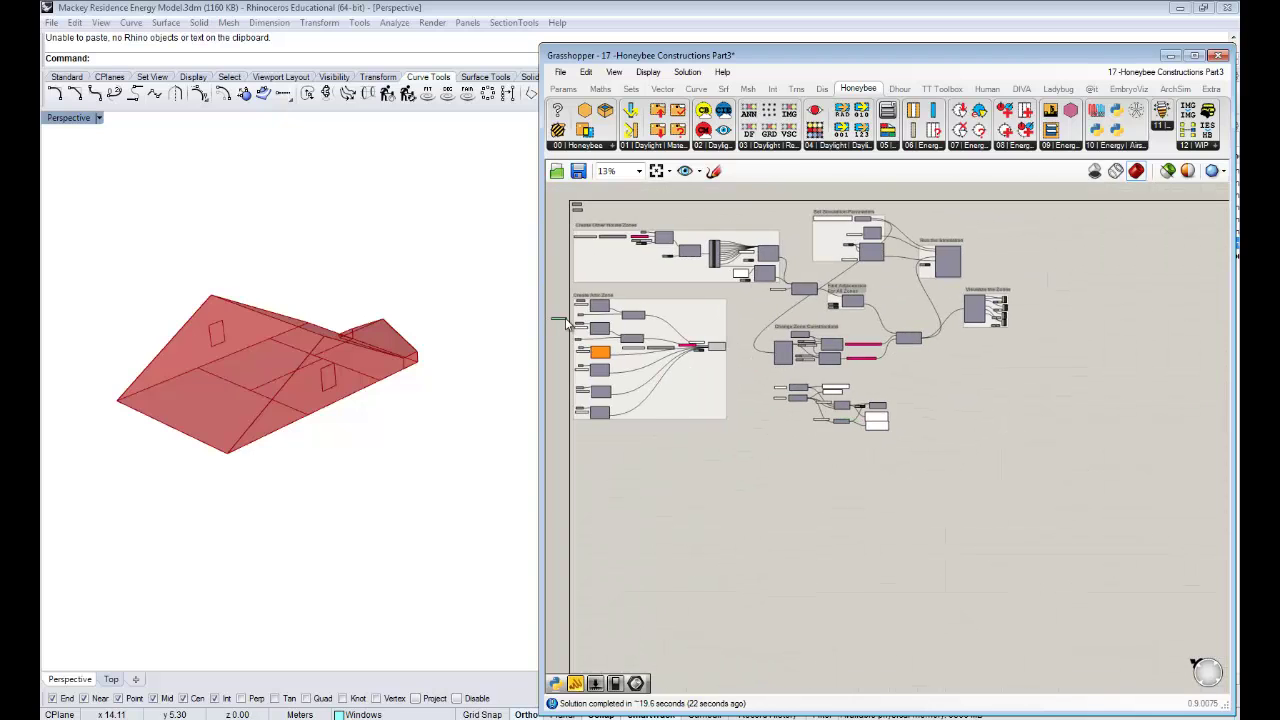
pyautogui.scroll(8, 598, 330)
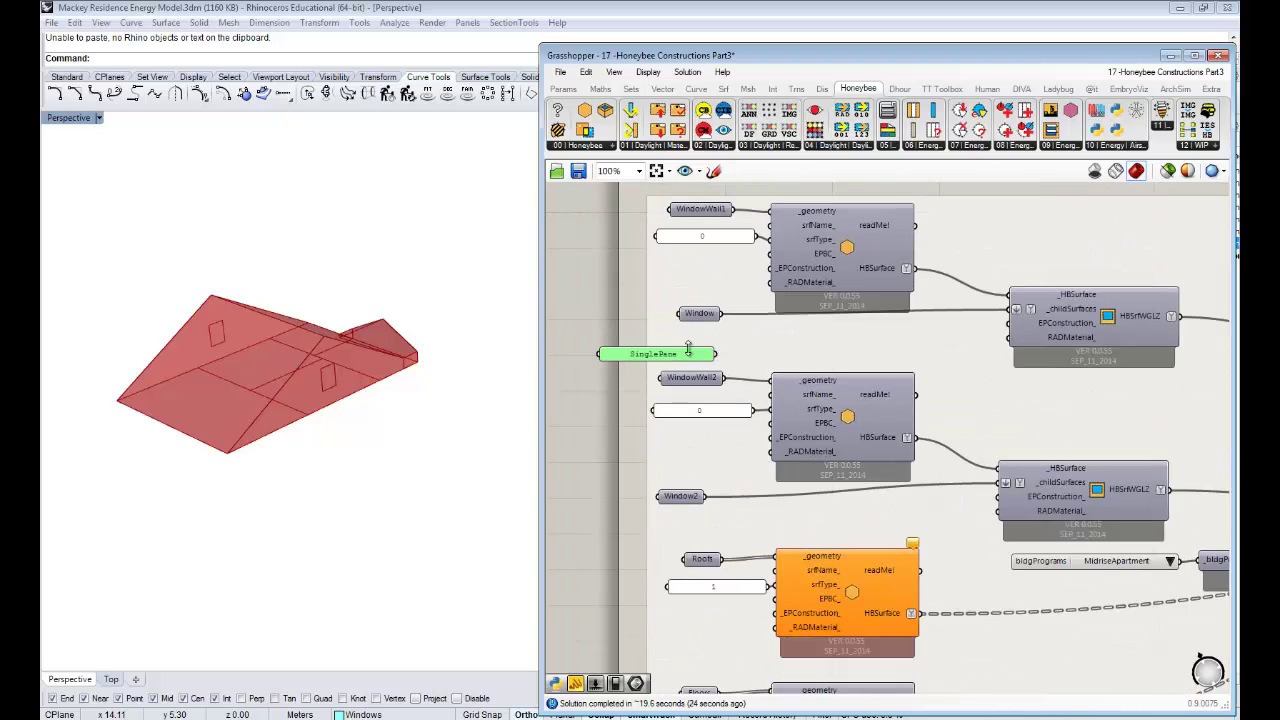
pyautogui.moveTo(683, 358); pyautogui.dragTo(762, 347)
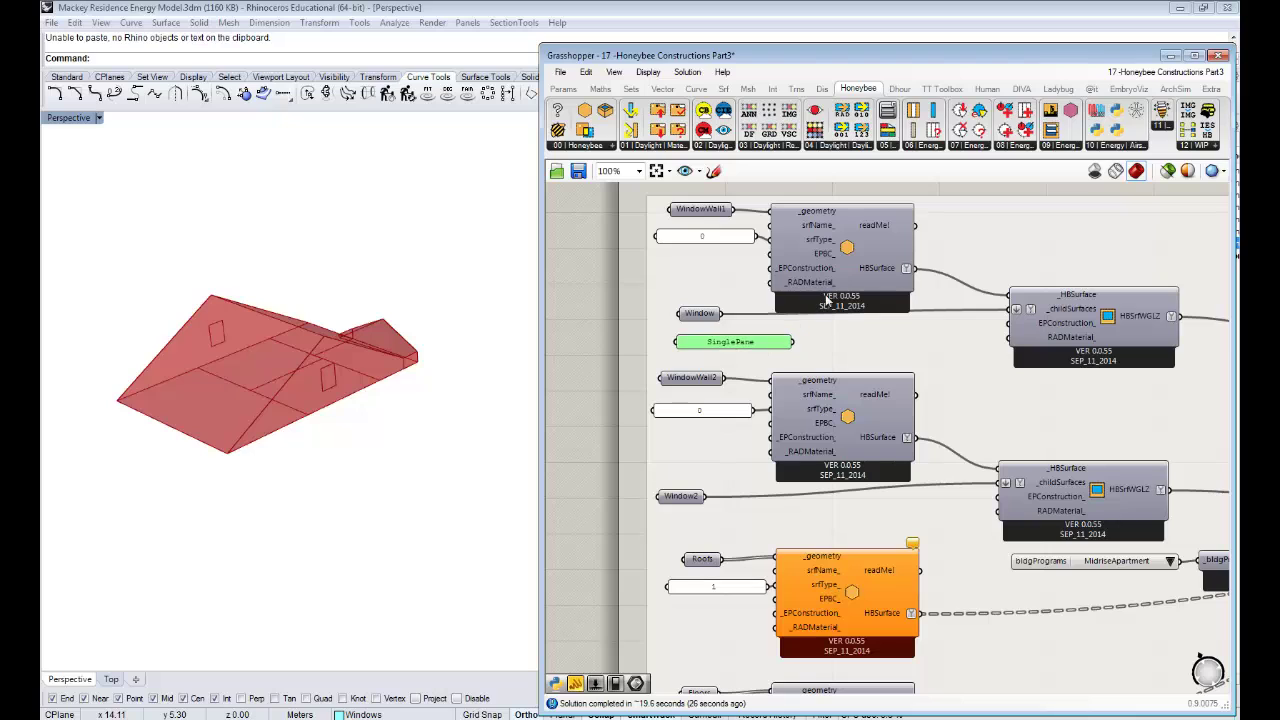
# Connect the SinglePane panel to the EPConstruction_ inputs of both attic glazing components.
pyautogui.moveTo(813, 278)
pyautogui.moveTo(866, 484); pyautogui.dragTo(865, 430, button='right')
pyautogui.moveTo(833, 372); pyautogui.dragTo(809, 404, button='right')
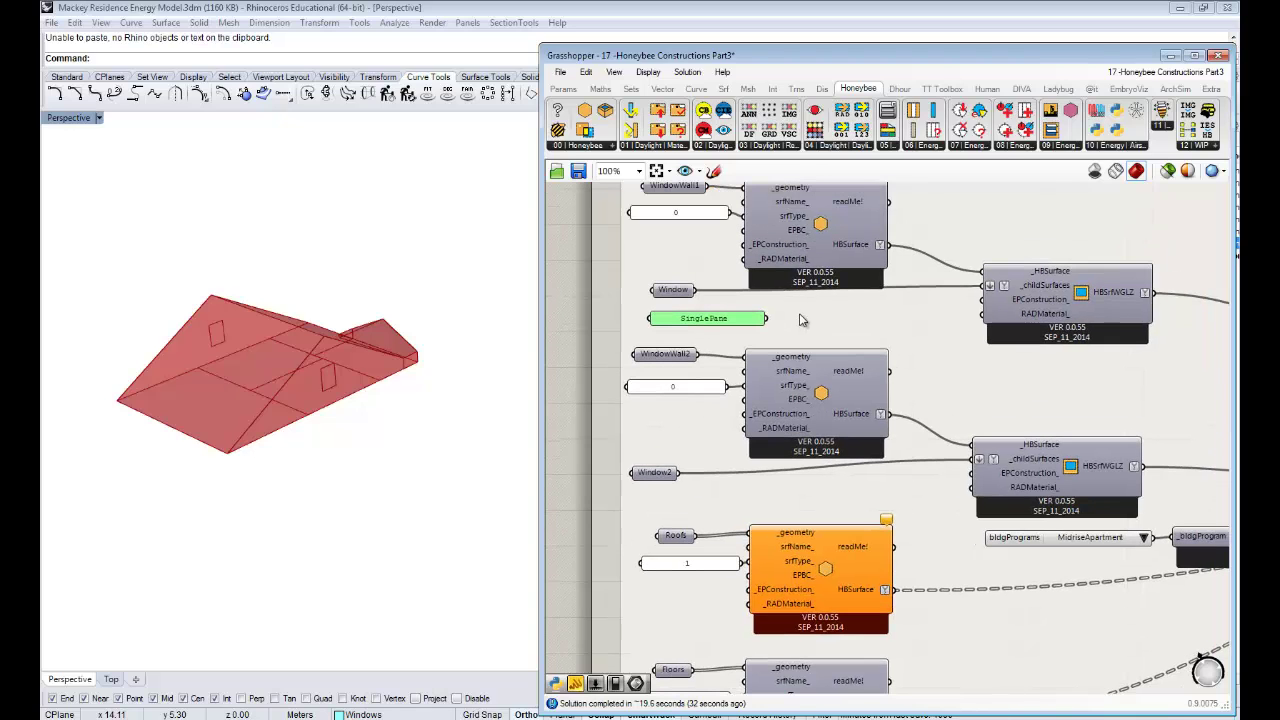
pyautogui.moveTo(827, 318); pyautogui.dragTo(809, 366, button='right')
pyautogui.moveTo(749, 367); pyautogui.dragTo(958, 358)
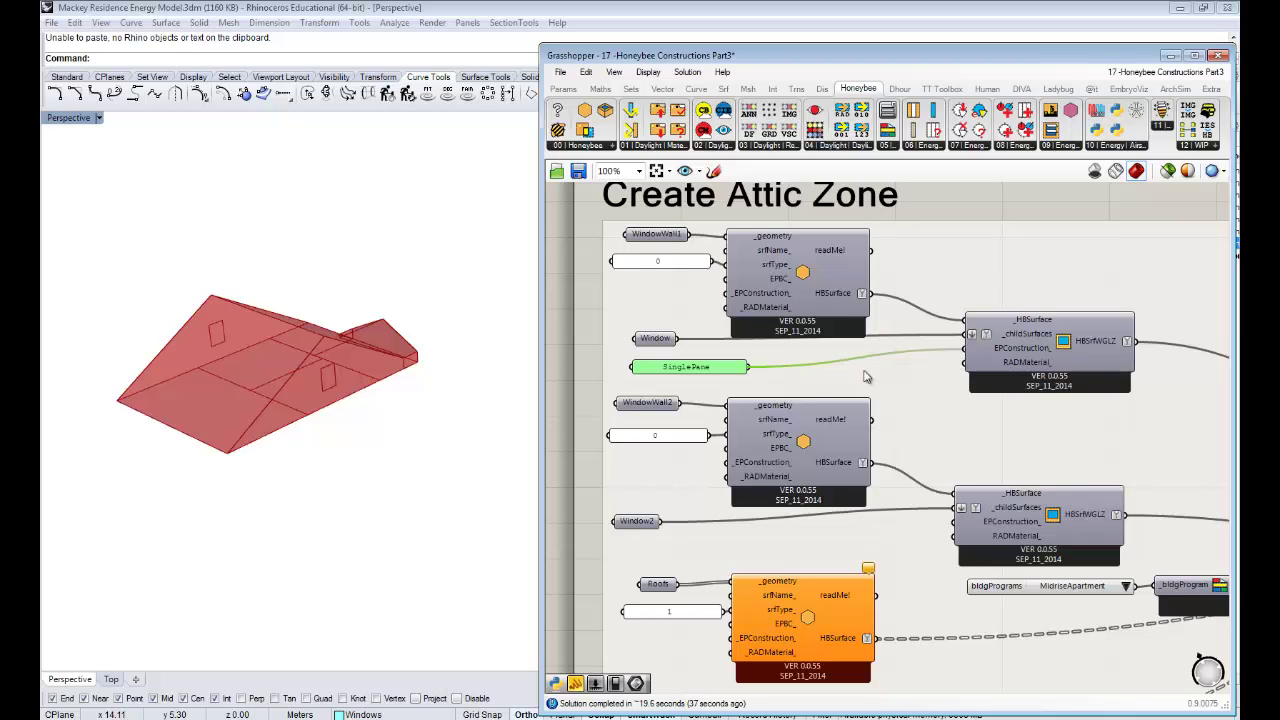
pyautogui.moveTo(951, 465); pyautogui.dragTo(928, 430, button='right')
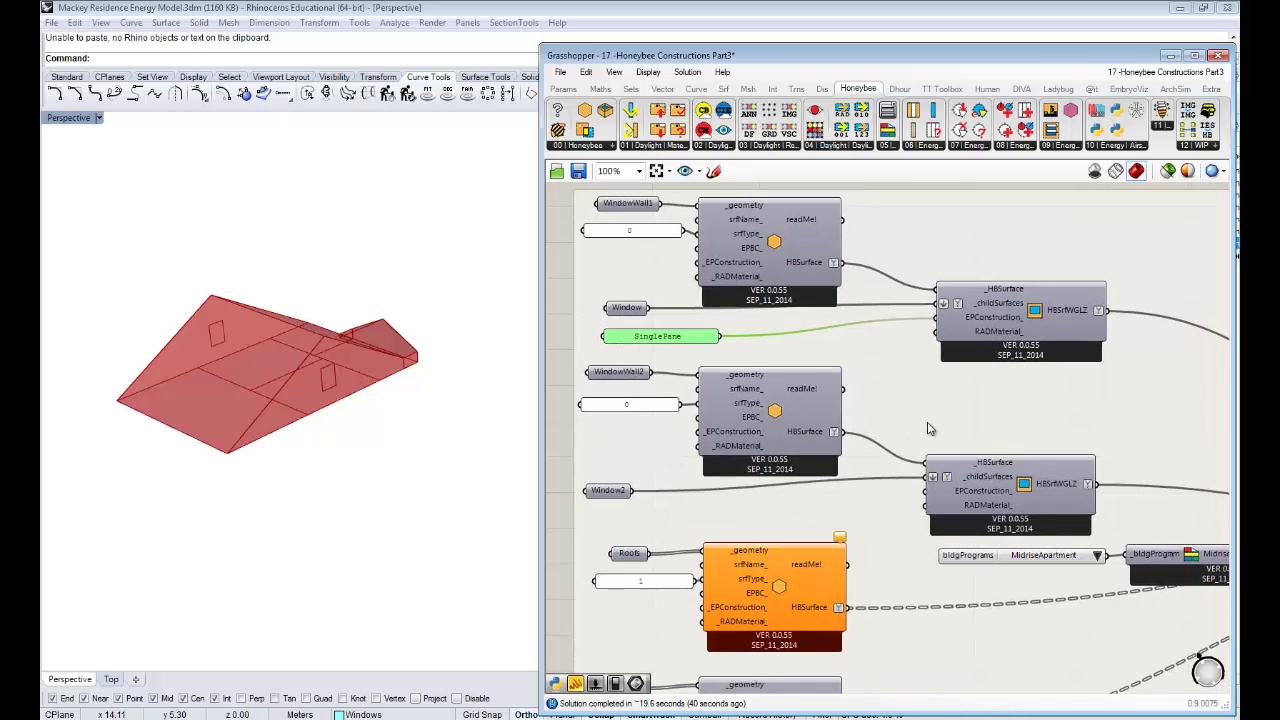
pyautogui.moveTo(720, 336); pyautogui.dragTo(930, 495)
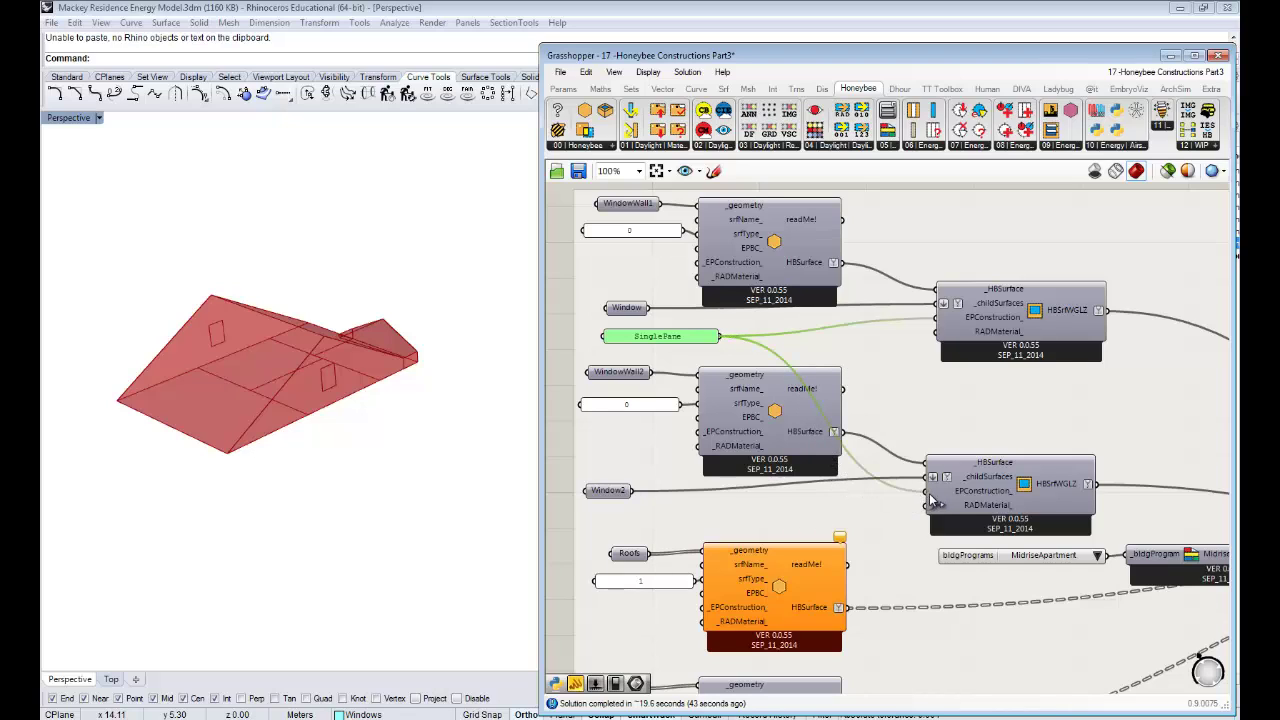
# Examine the attic window construction wiring and the component that sets wall and roof constructions for the zones.
pyautogui.moveTo(238, 404)
pyautogui.mouseDown(button='right')
pyautogui.moveTo(401, 373)
pyautogui.moveTo(230, 365)
pyautogui.moveTo(228, 384)
pyautogui.mouseUp(button='right')
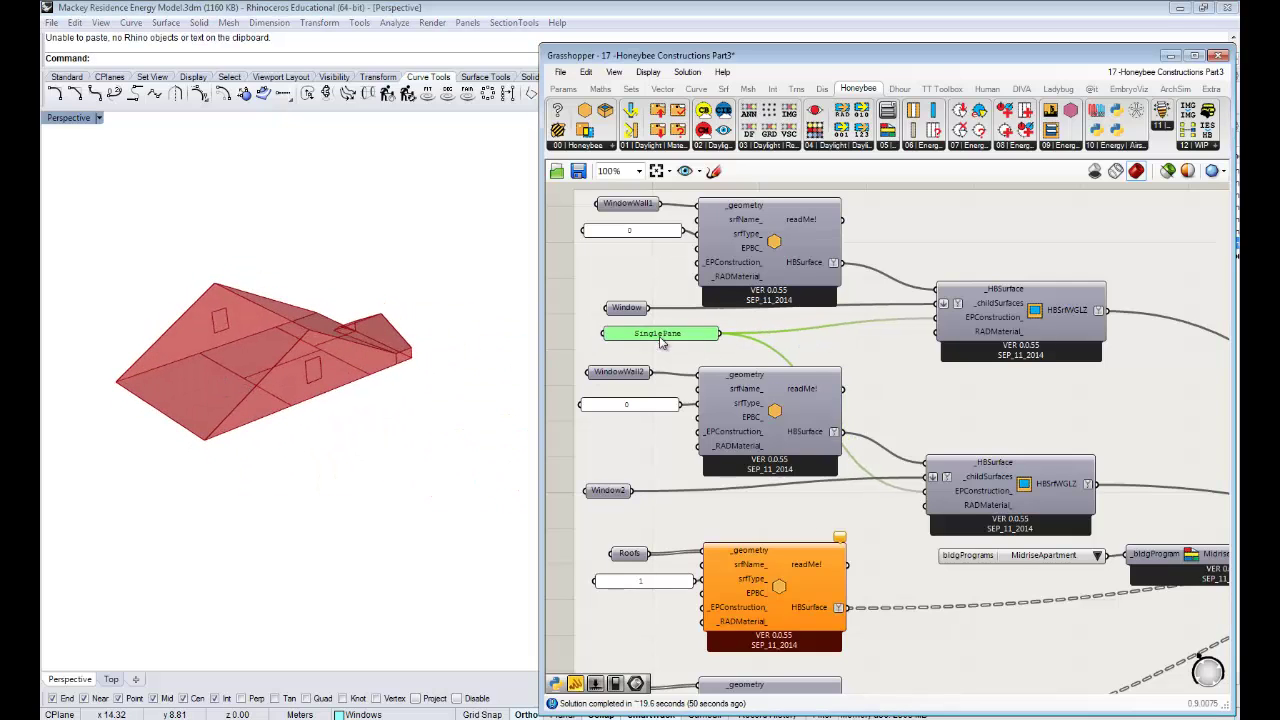
pyautogui.scroll(-2, 652, 336)
pyautogui.scroll(-3, 650, 334)
pyautogui.moveTo(958, 367); pyautogui.dragTo(1021, 427, button='right')
pyautogui.scroll(4, 928, 361)
pyautogui.click(686, 307)
pyautogui.scroll(-3, 824, 368)
pyautogui.scroll(2, 1021, 427)
pyautogui.scroll(1, 1021, 427)
pyautogui.click(1015, 432)
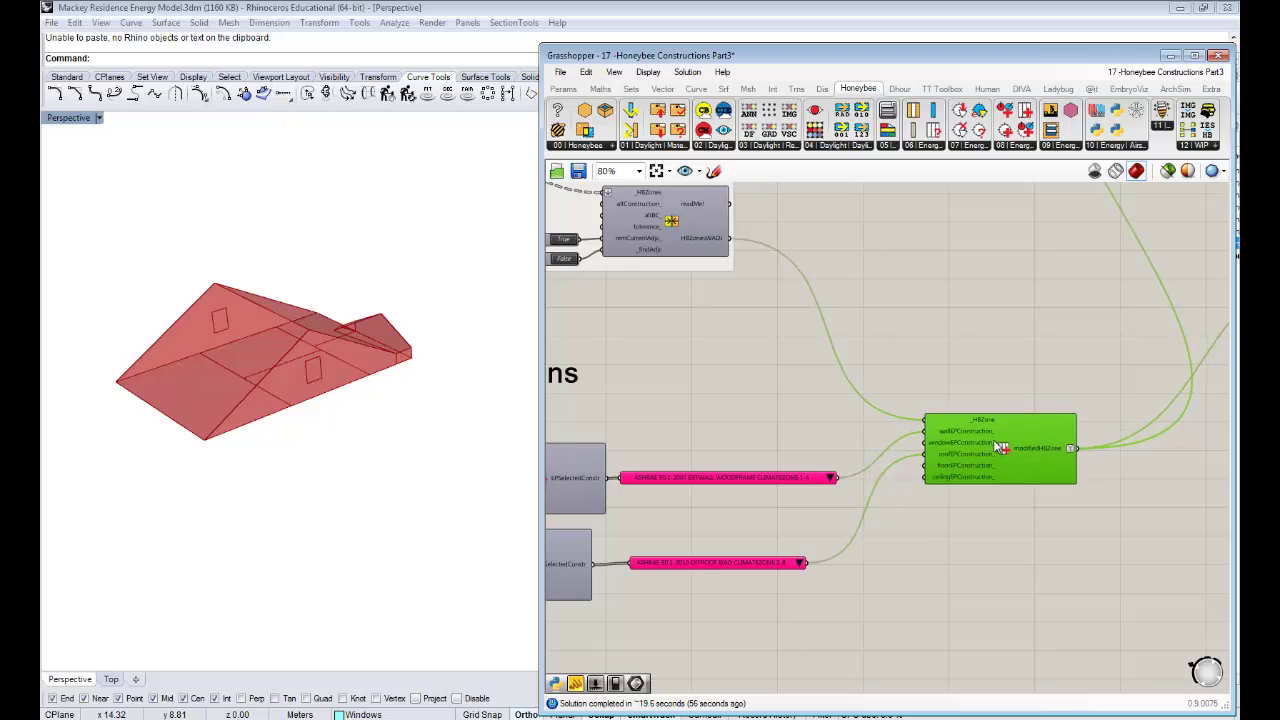
pyautogui.scroll(-2, 975, 422)
pyautogui.scroll(-2, 975, 422)
pyautogui.moveTo(937, 388); pyautogui.dragTo(1115, 386, button='right')
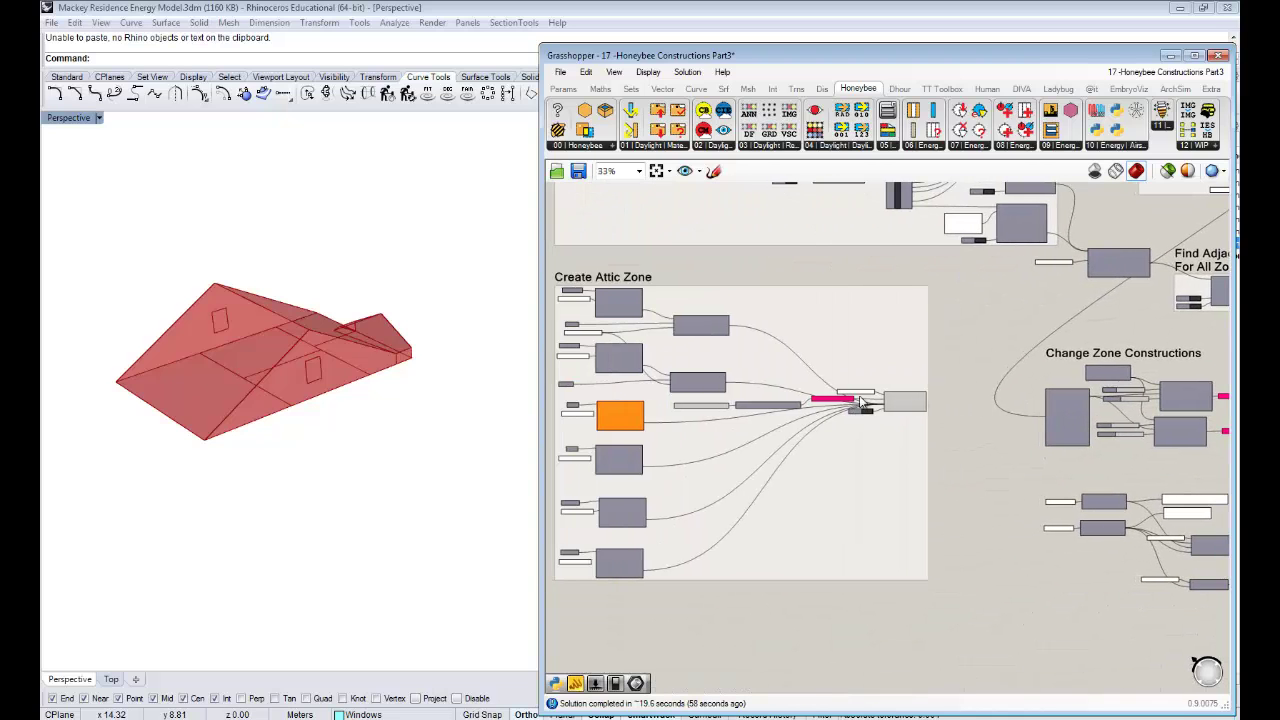
pyautogui.moveTo(864, 403); pyautogui.dragTo(943, 392, button='right')
pyautogui.scroll(3, 634, 313)
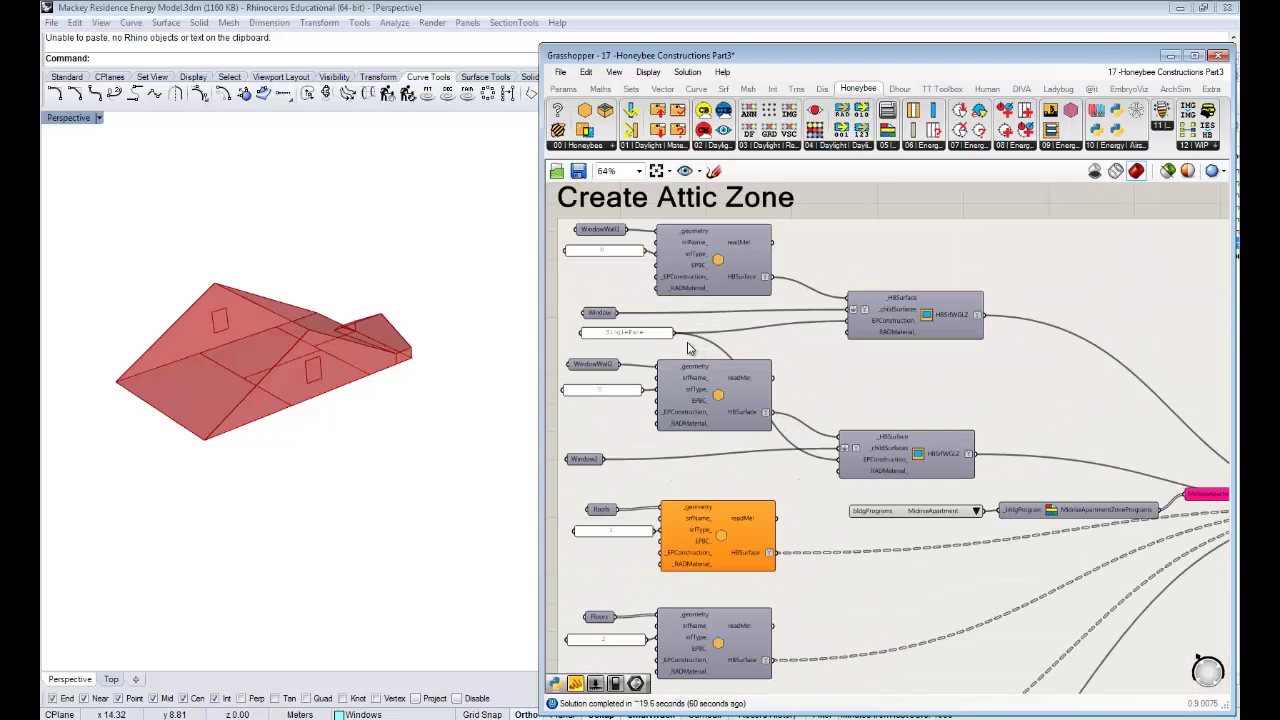
# Connect the attic zone's HBZone output to Solve Adjacencies' _HBZones input in addition to the existing modified zones.
pyautogui.scroll(-3, 690, 350)
pyautogui.moveTo(1008, 360); pyautogui.dragTo(709, 447, button='right')
pyautogui.scroll(2, 805, 458)
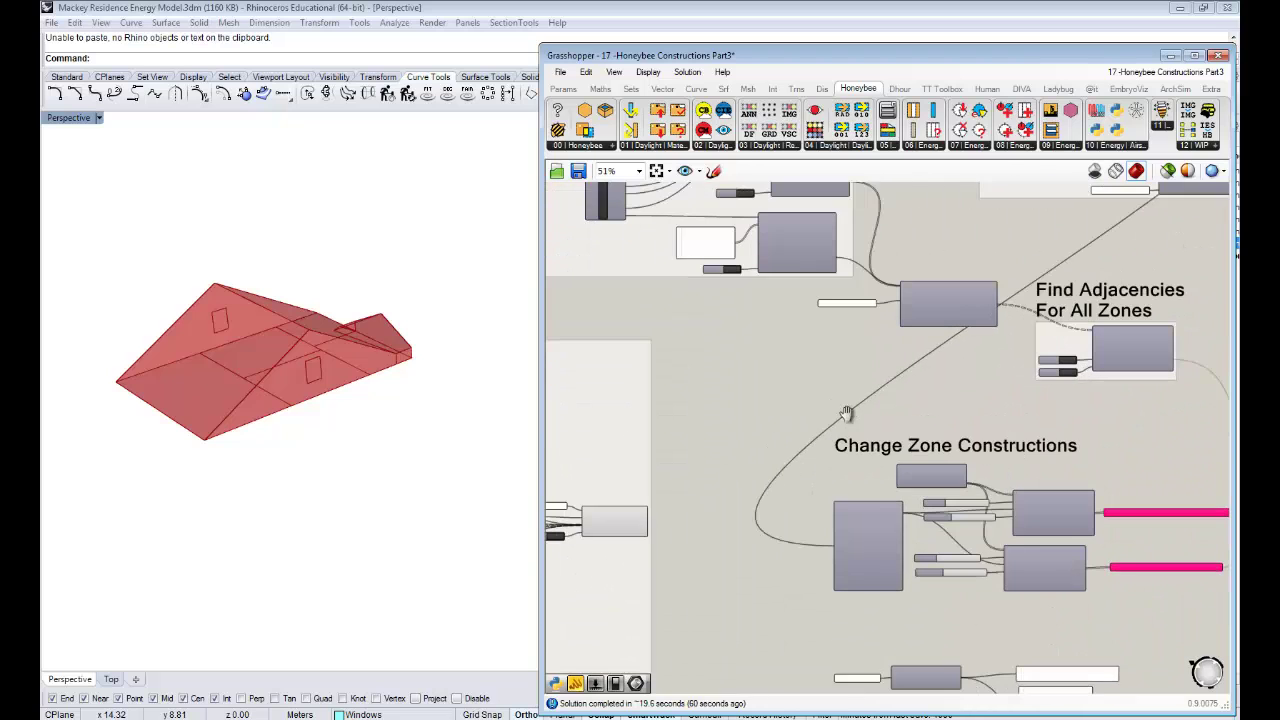
pyautogui.scroll(3, 770, 505)
pyautogui.scroll(-4, 850, 467)
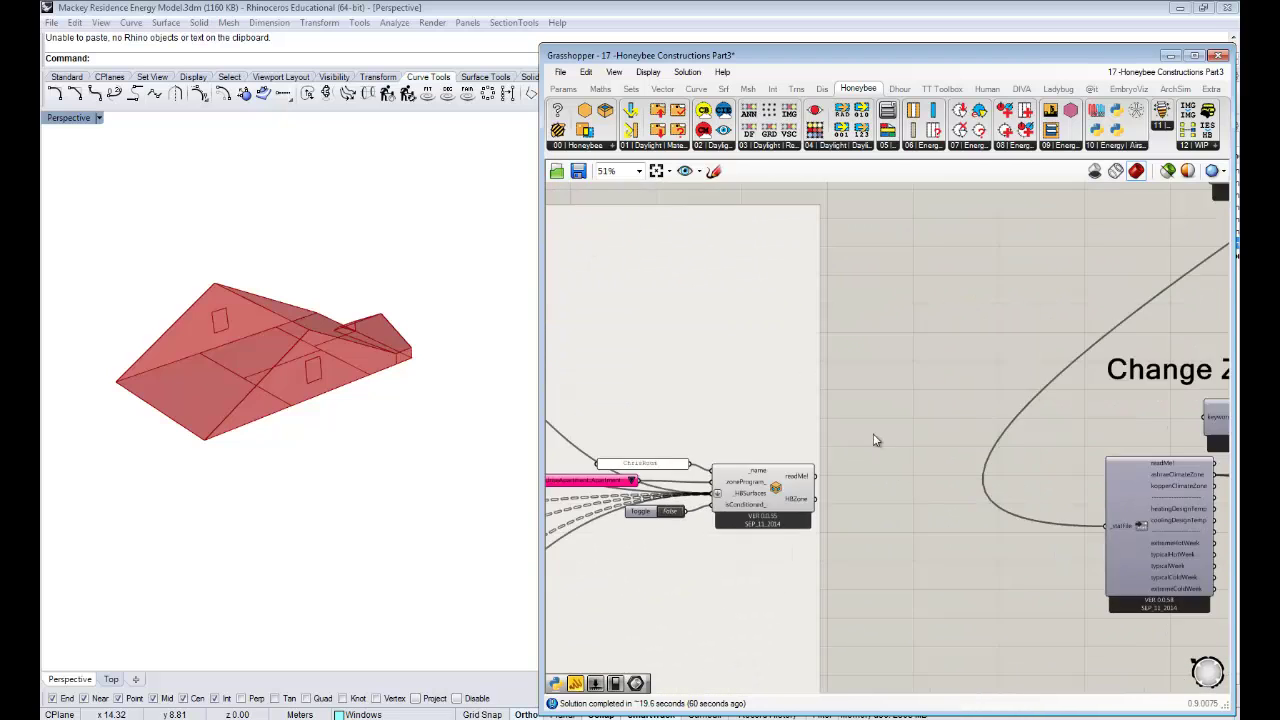
pyautogui.moveTo(1145, 337); pyautogui.dragTo(975, 385, button='right')
pyautogui.scroll(3, 975, 385)
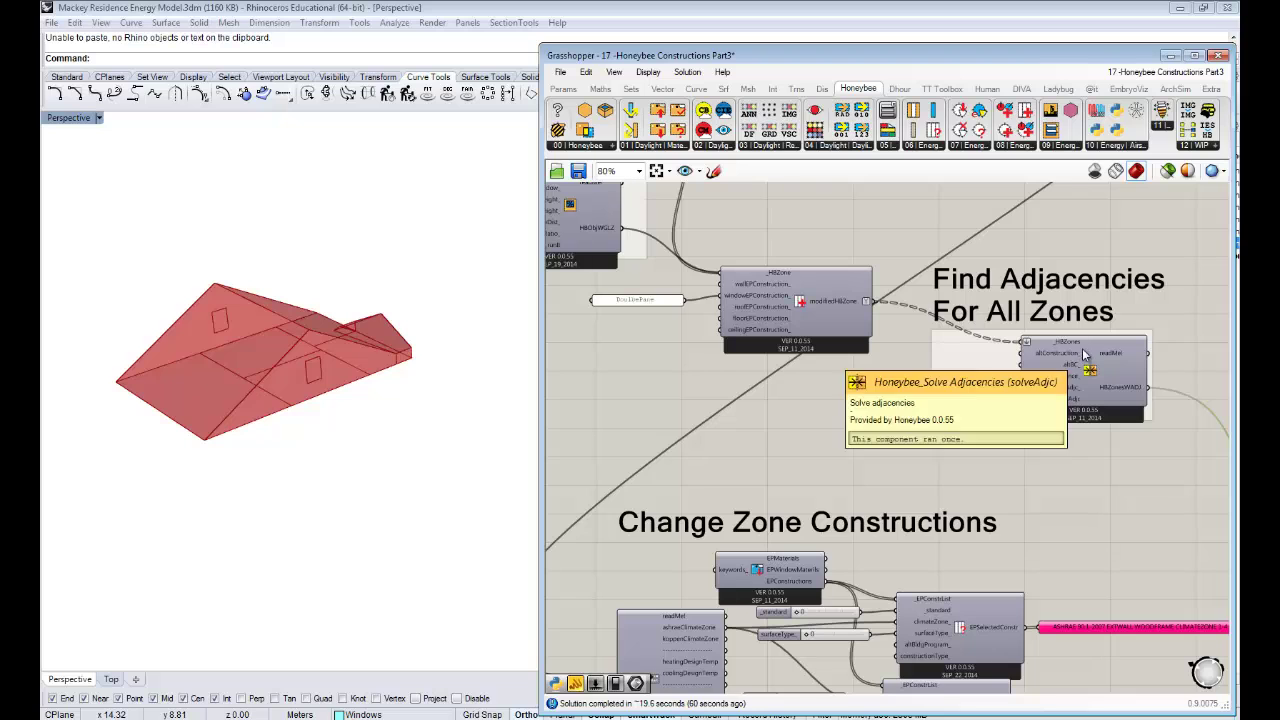
pyautogui.scroll(-3, 1000, 370)
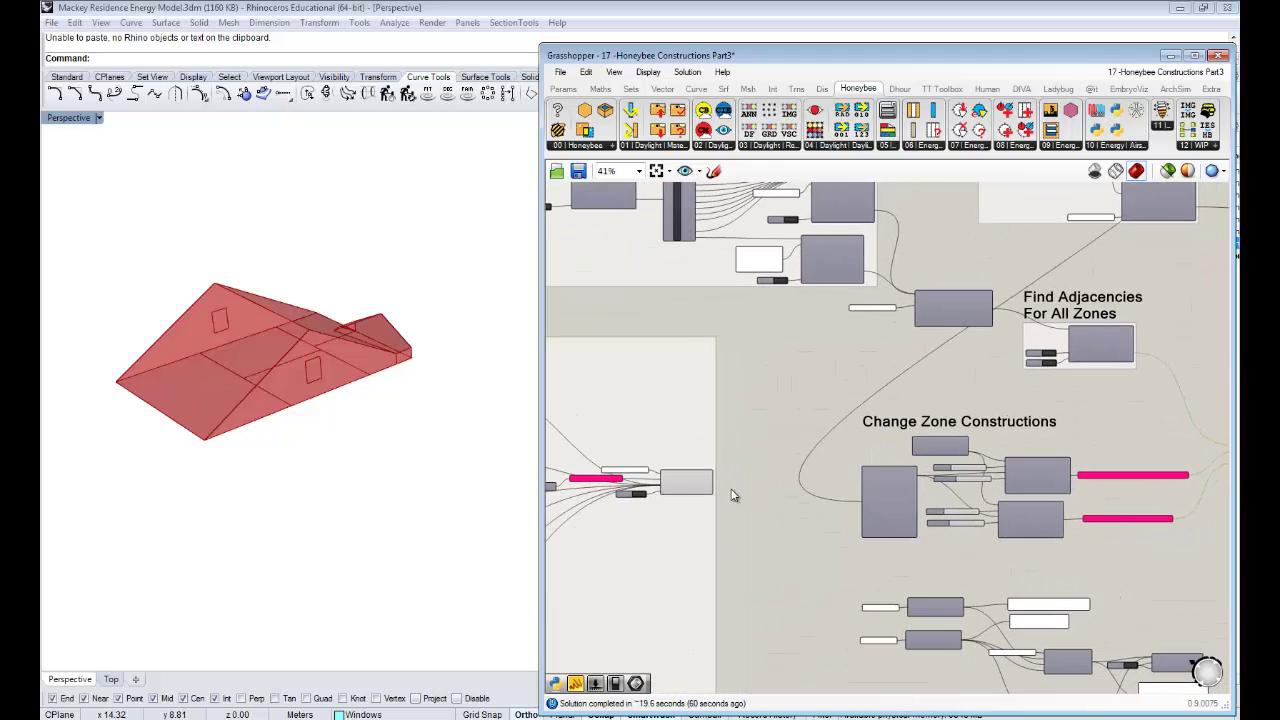
pyautogui.scroll(4, 688, 492)
pyautogui.scroll(-4, 781, 447)
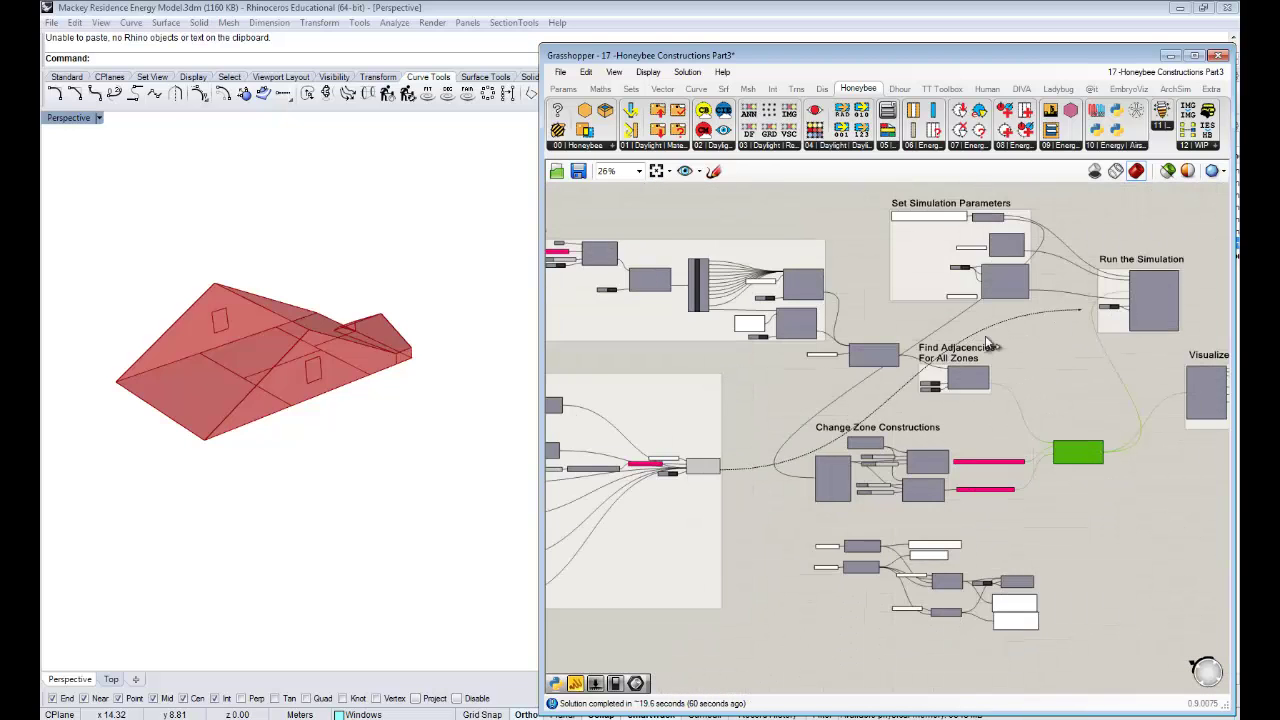
pyautogui.scroll(4, 835, 385)
pyautogui.moveTo(835, 382); pyautogui.dragTo(928, 409)
pyautogui.scroll(2, 868, 404)
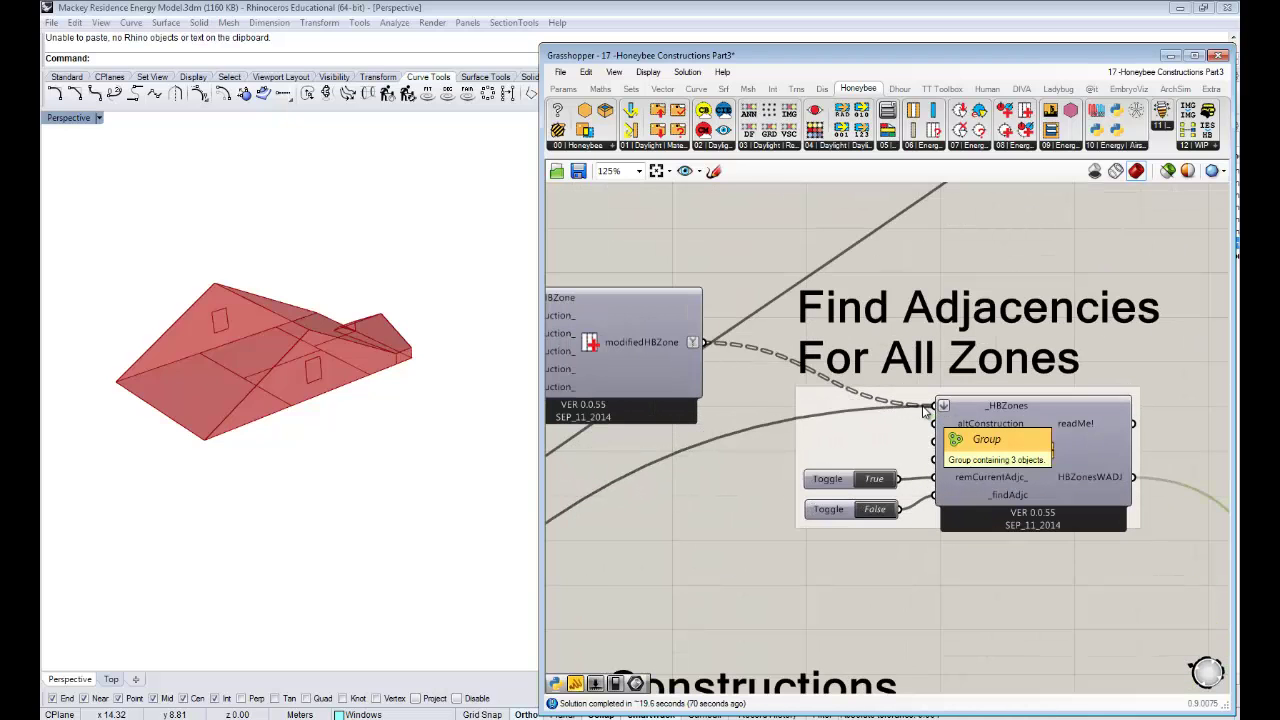
# Review the inputs of the component adding both window constructions to the library, along with the zone construction and adjacency groups.
pyautogui.moveTo(1057, 578); pyautogui.dragTo(967, 392, button='right')
pyautogui.scroll(-3, 966, 392)
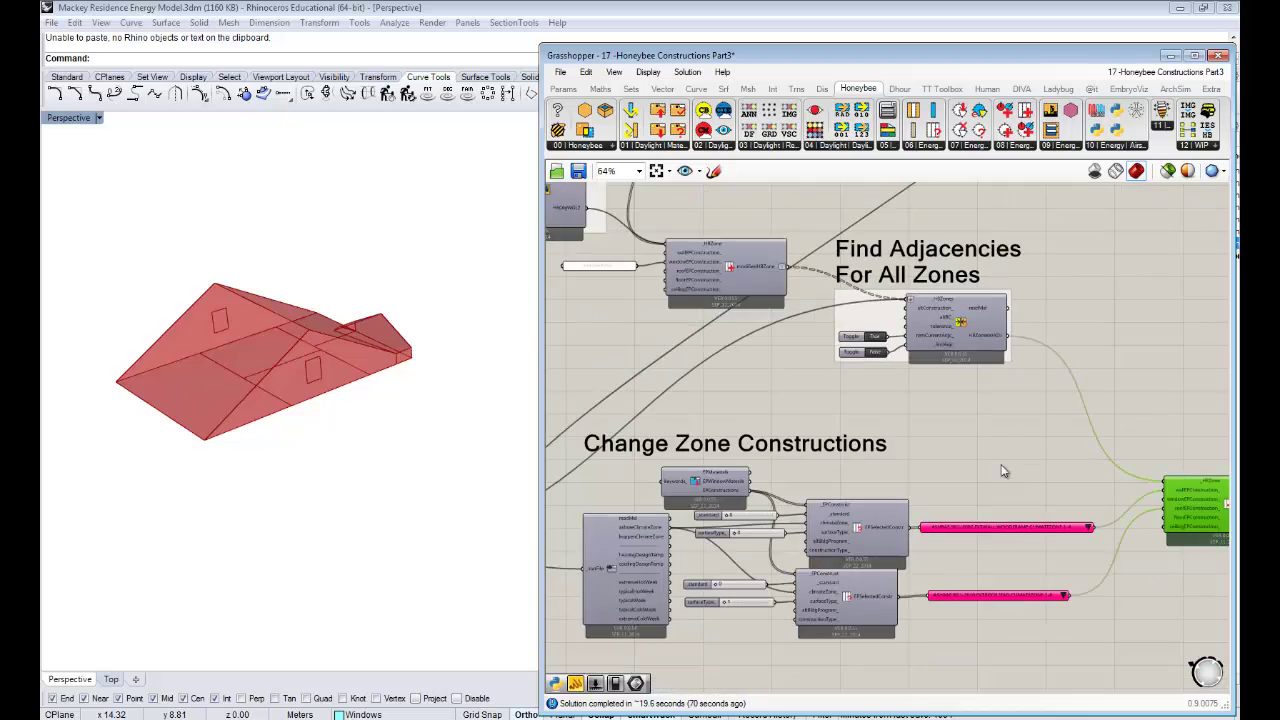
pyautogui.moveTo(966, 547); pyautogui.dragTo(924, 273, button='right')
pyautogui.scroll(4, 970, 571)
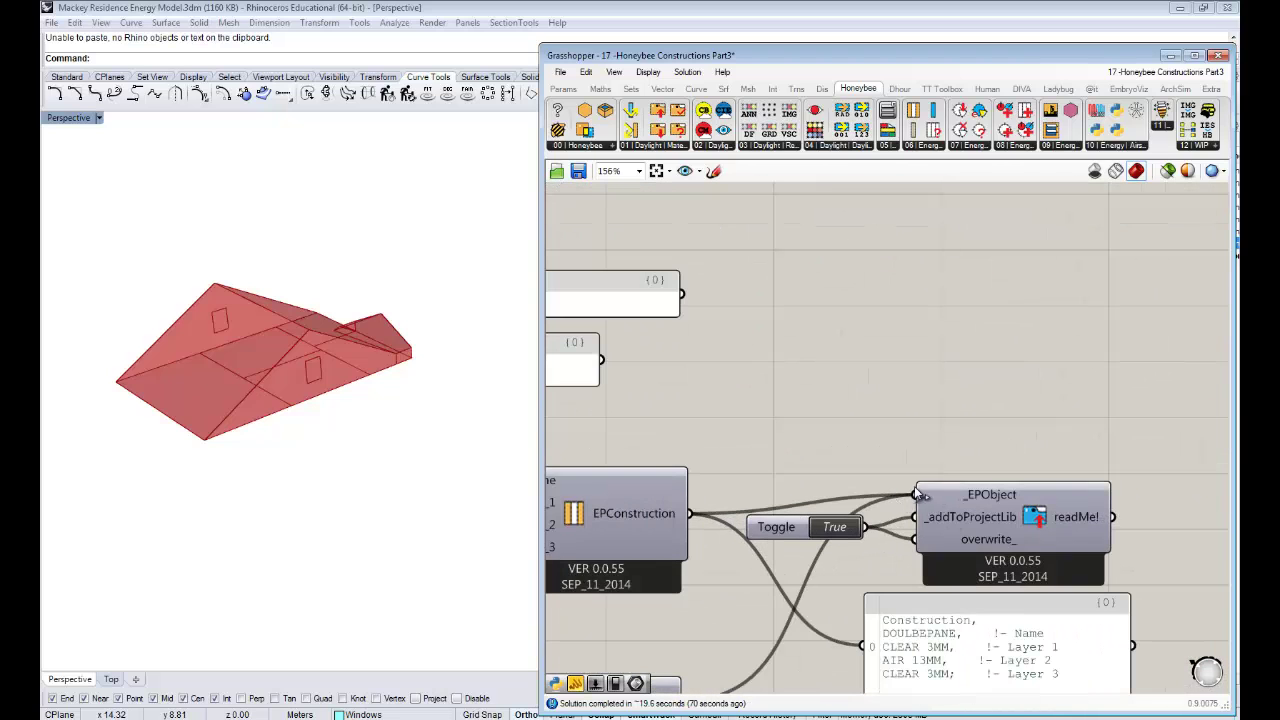
pyautogui.moveTo(903, 466); pyautogui.dragTo(940, 370, button='right')
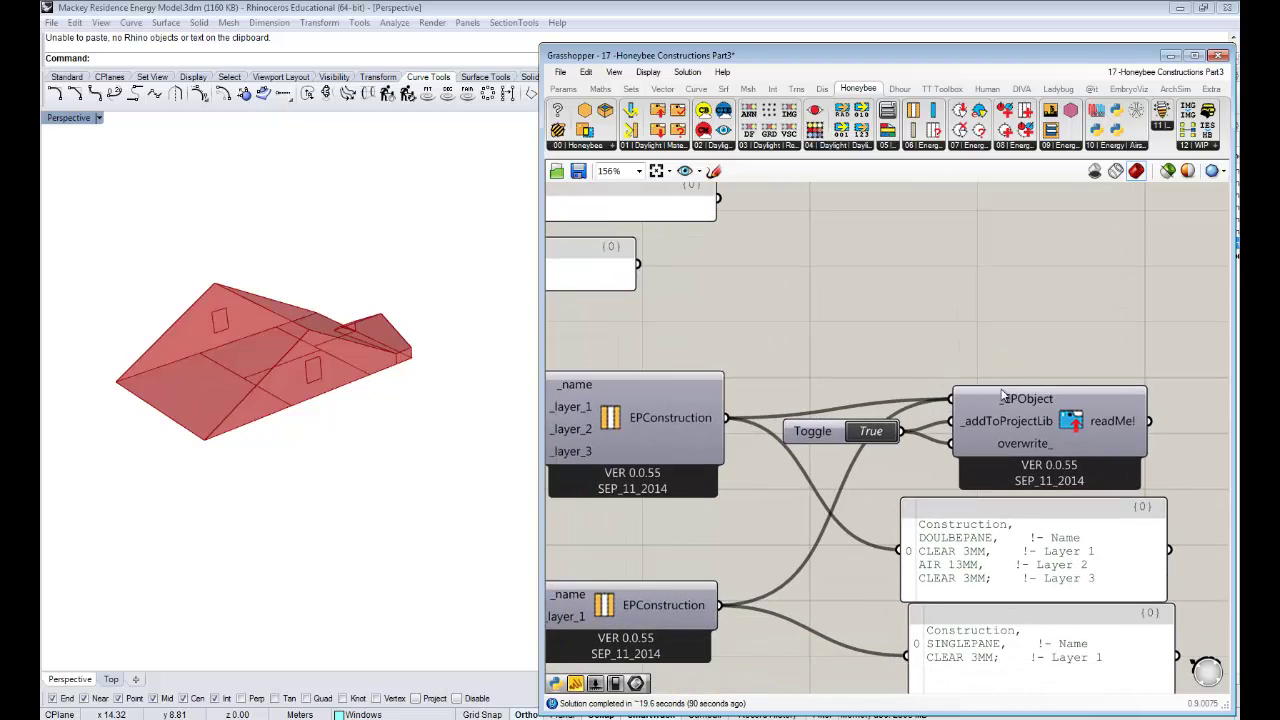
pyautogui.scroll(-5, 917, 351)
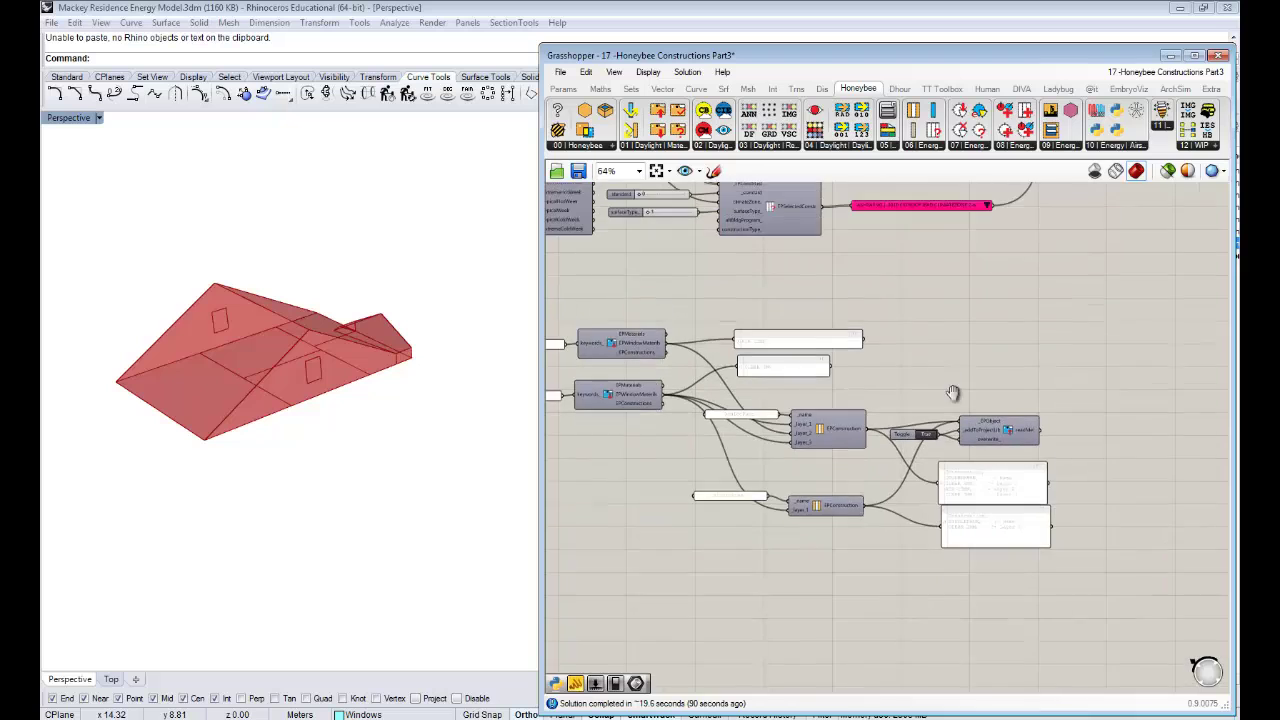
pyautogui.moveTo(932, 296); pyautogui.dragTo(990, 353, button='right')
pyautogui.scroll(-3, 992, 352)
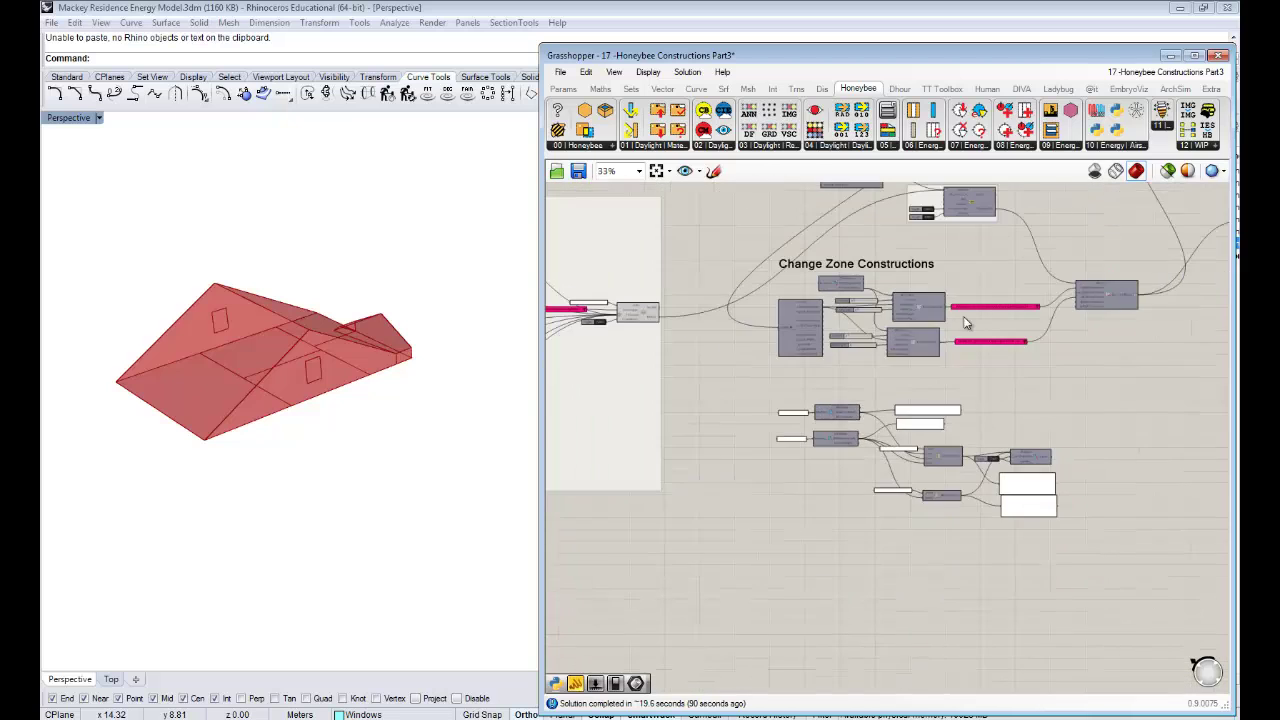
pyautogui.moveTo(936, 220); pyautogui.dragTo(798, 369, button='right')
pyautogui.scroll(4, 796, 368)
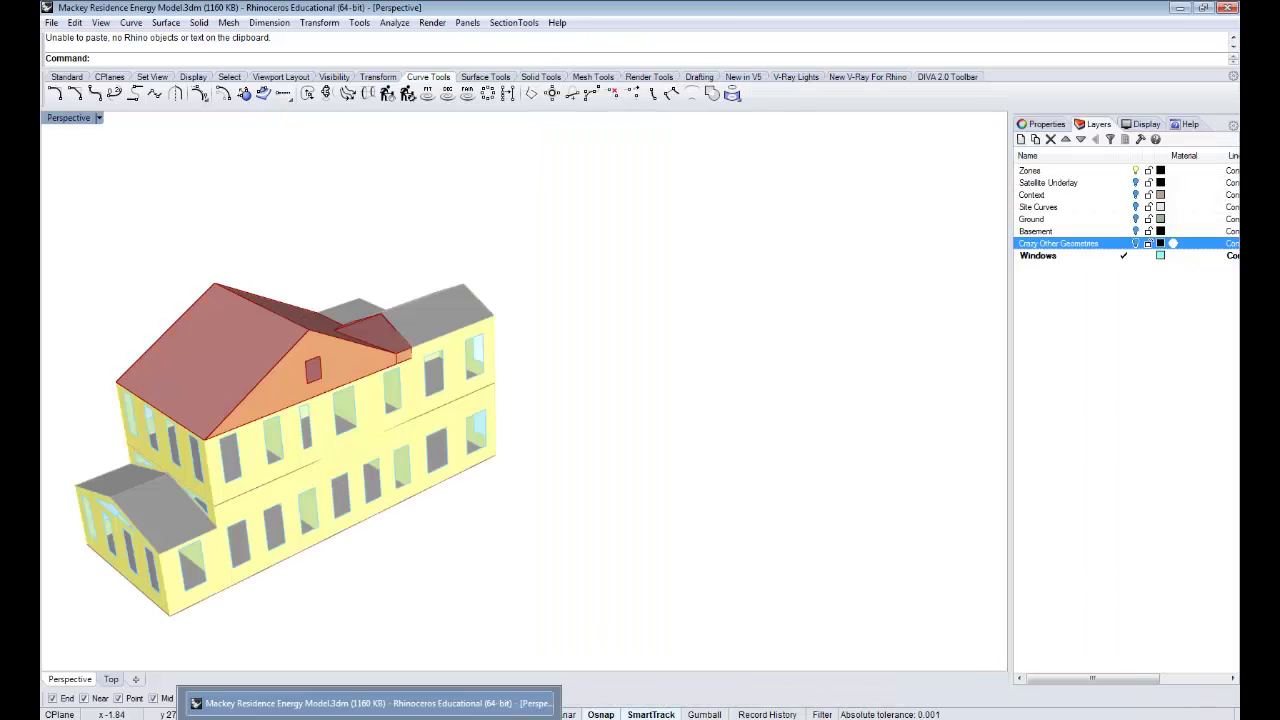
# Switch back to Grasshopper and turn off the geometry preview of the attic's zone-creation component.
pyautogui.click(380, 717)
pyautogui.scroll(-4, 812, 493)
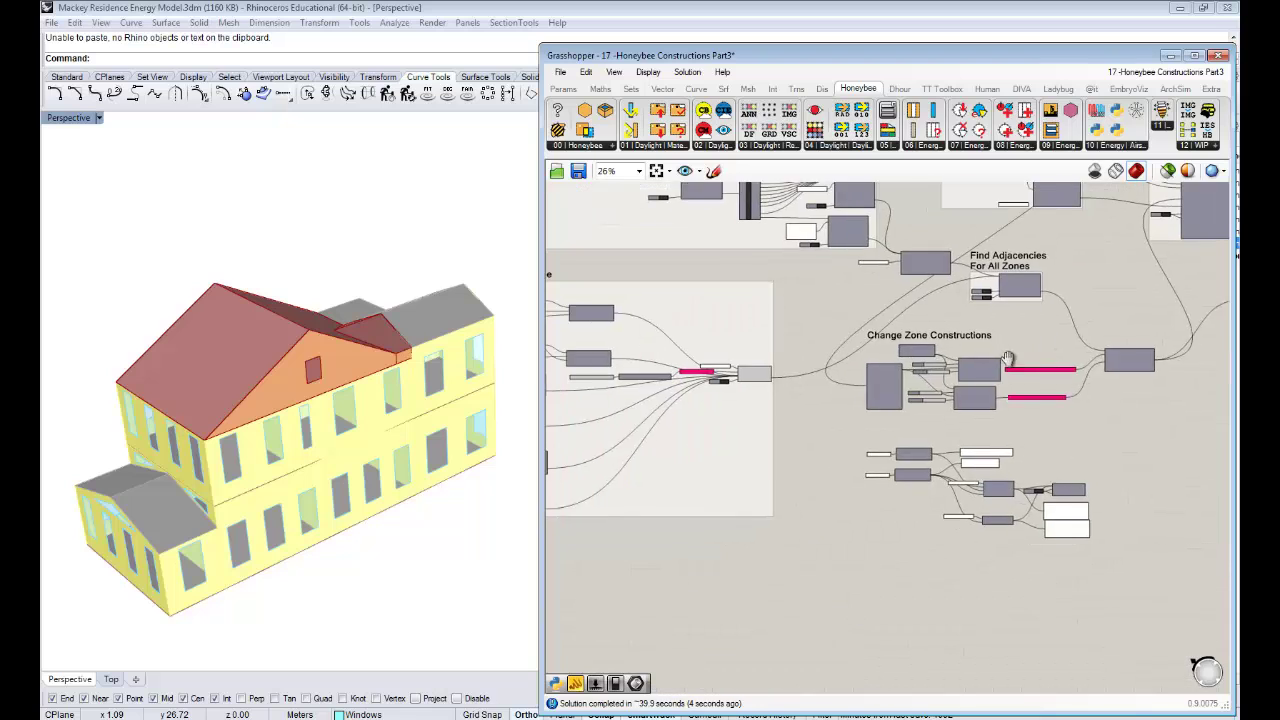
pyautogui.moveTo(619, 433); pyautogui.dragTo(876, 410, button='right')
pyautogui.scroll(1, 985, 358)
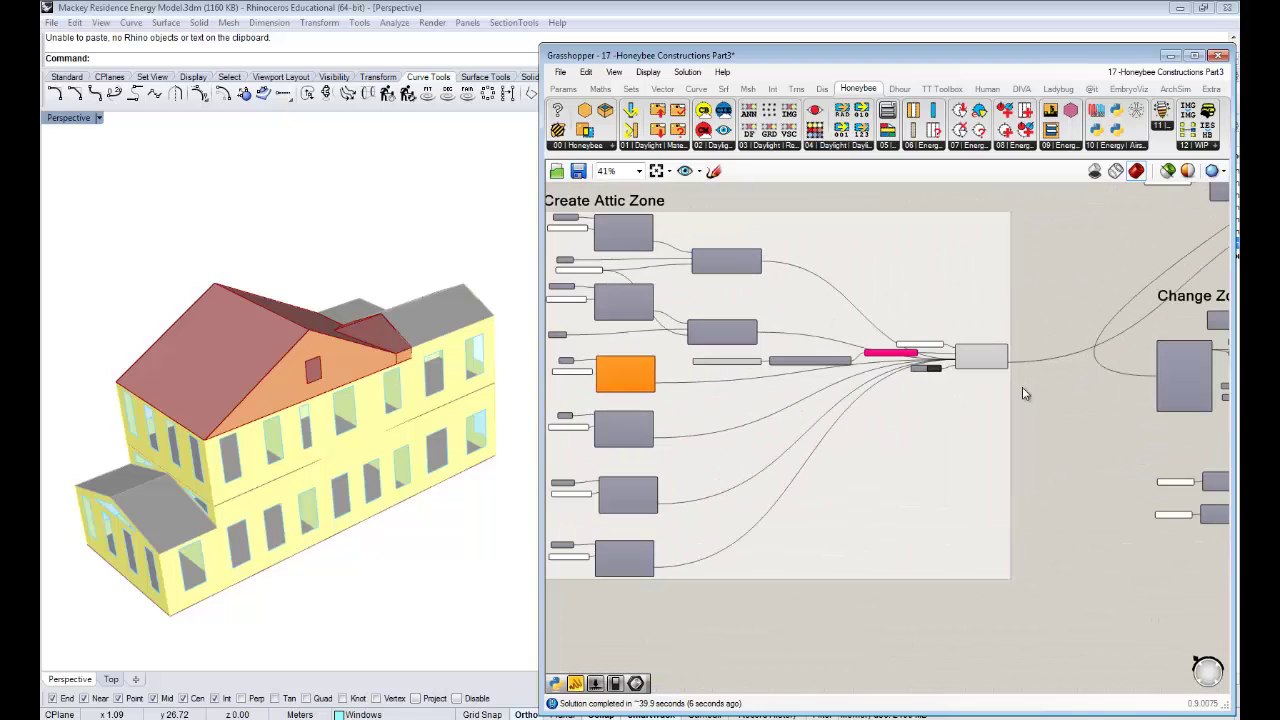
pyautogui.click(992, 355)
pyautogui.middleClick(1052, 303)
pyautogui.click(1076, 344)
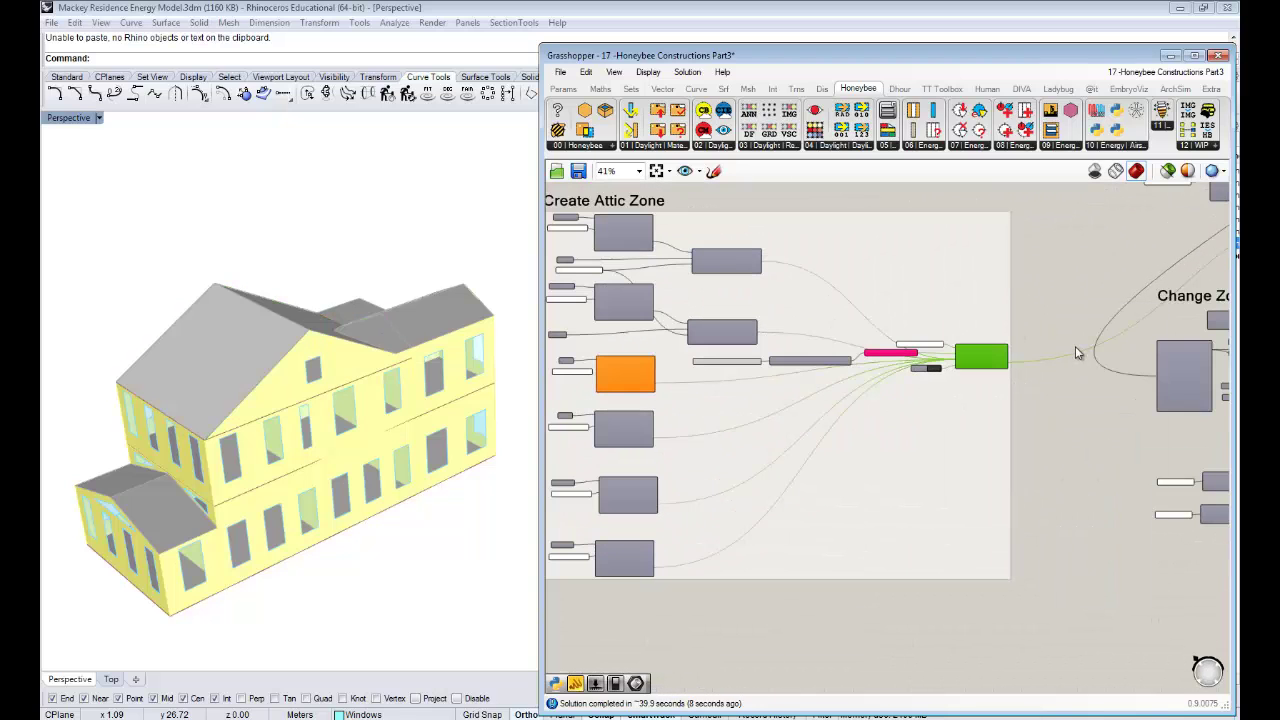
pyautogui.click(1075, 347)
# Examine the zone visualization group and the construction-setting component whose modified zones feed its _HBZone input.
pyautogui.moveTo(953, 406); pyautogui.dragTo(559, 406, button='right')
pyautogui.moveTo(1107, 351); pyautogui.dragTo(870, 406, button='right')
pyautogui.moveTo(1131, 309); pyautogui.dragTo(966, 362, button='right')
pyautogui.scroll(4, 1090, 387)
pyautogui.scroll(-3, 902, 475)
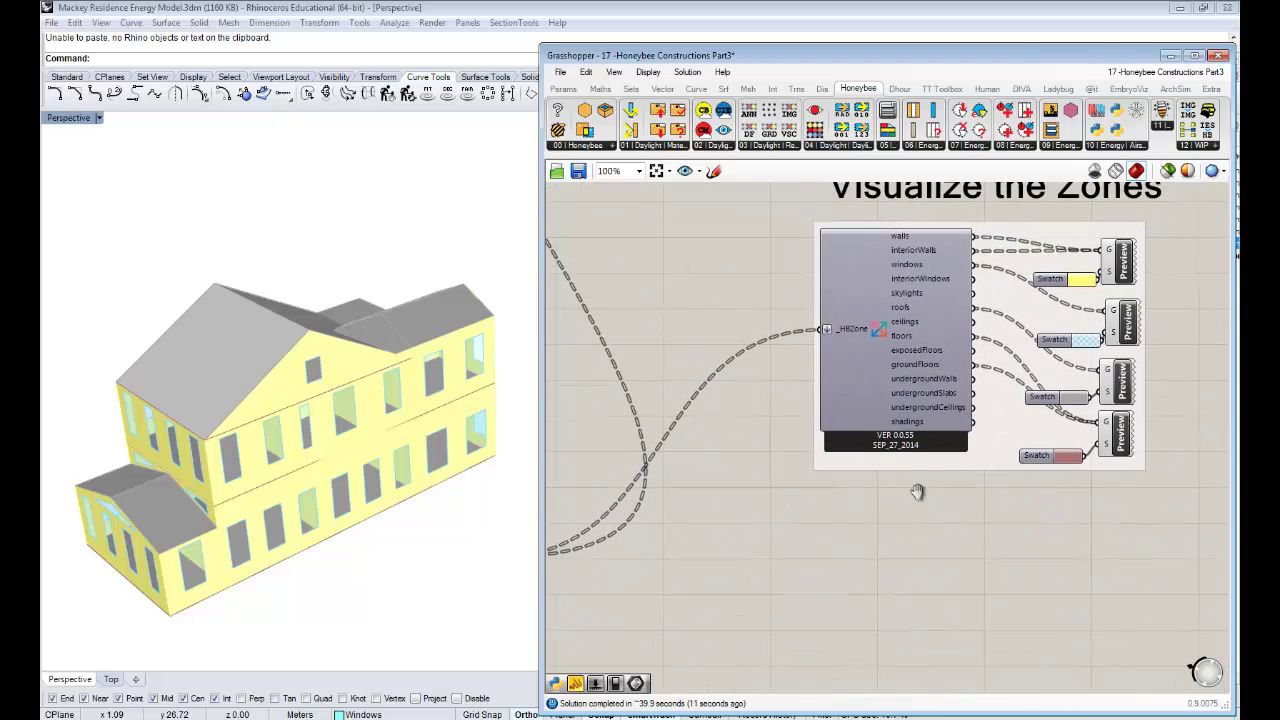
pyautogui.scroll(3, 684, 469)
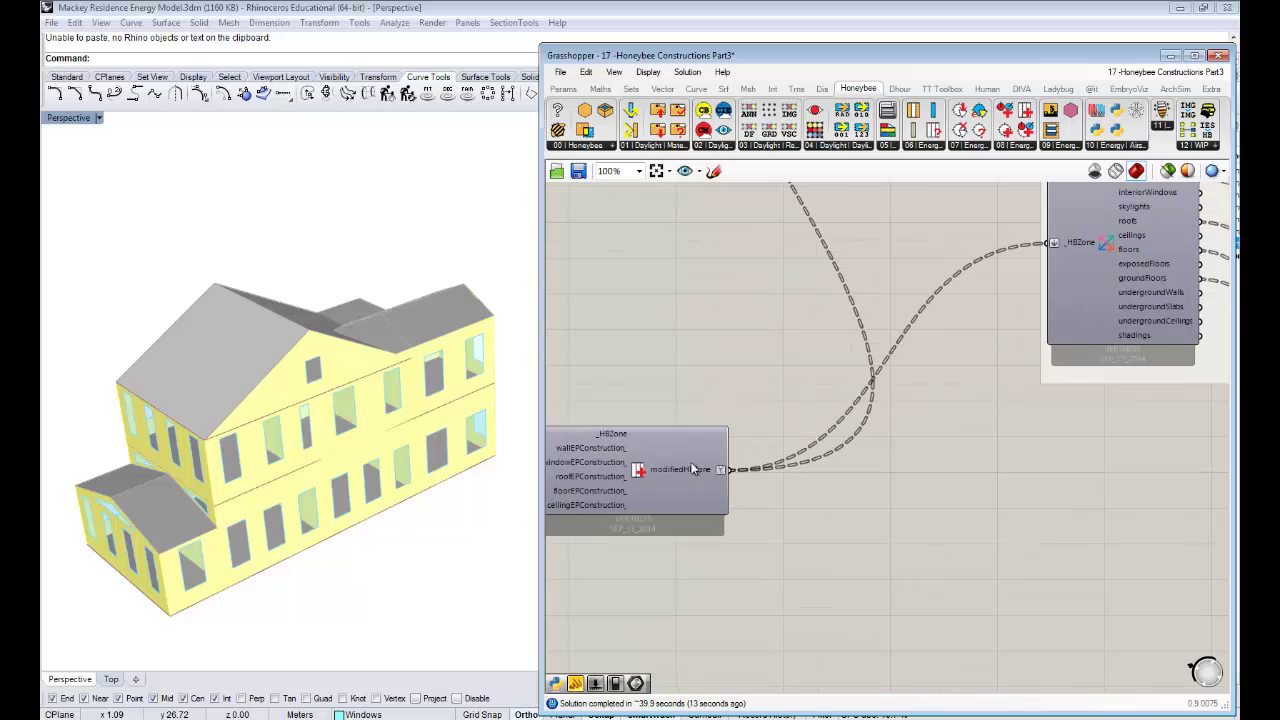
# Nudge the double-pane EPConstruction component slightly within the group of custom window constructions.
pyautogui.scroll(-4, 690, 475)
pyautogui.moveTo(781, 418); pyautogui.dragTo(961, 188, button='right')
pyautogui.moveTo(837, 386); pyautogui.dragTo(990, 309, button='right')
pyautogui.scroll(4, 700, 341)
pyautogui.moveTo(700, 341); pyautogui.dragTo(805, 310, button='right')
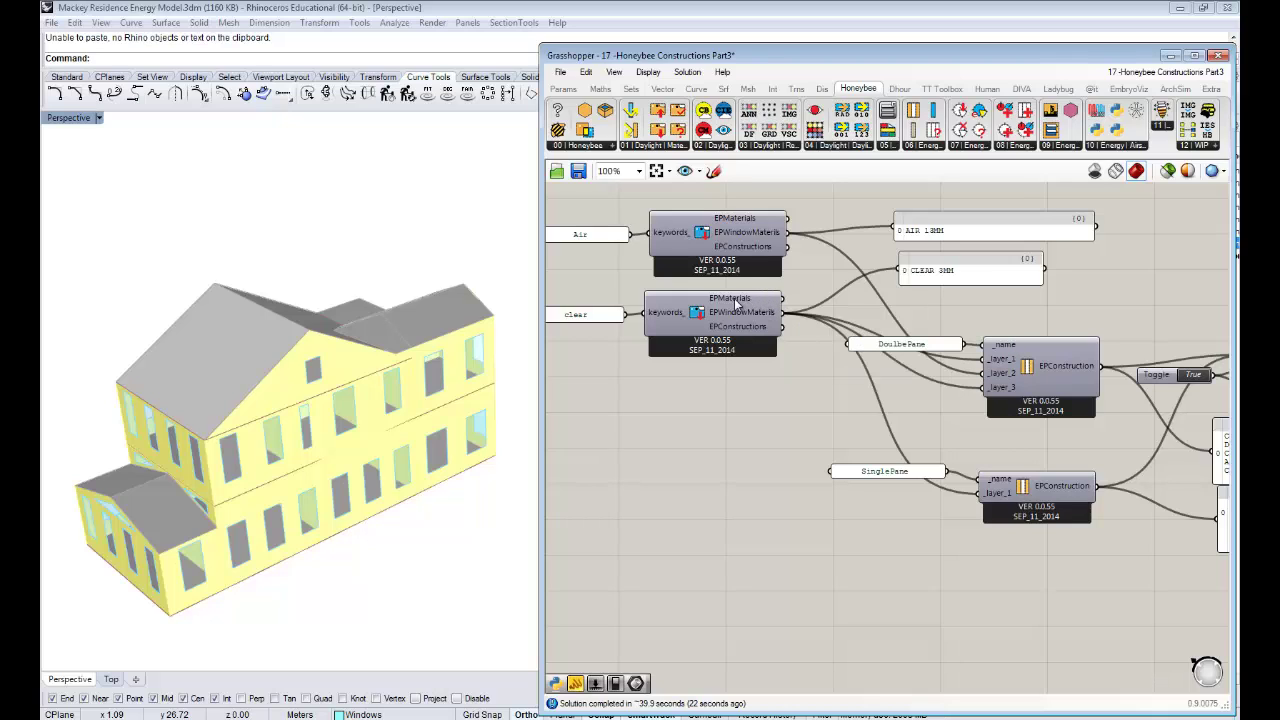
pyautogui.moveTo(1004, 361); pyautogui.dragTo(941, 346, button='right')
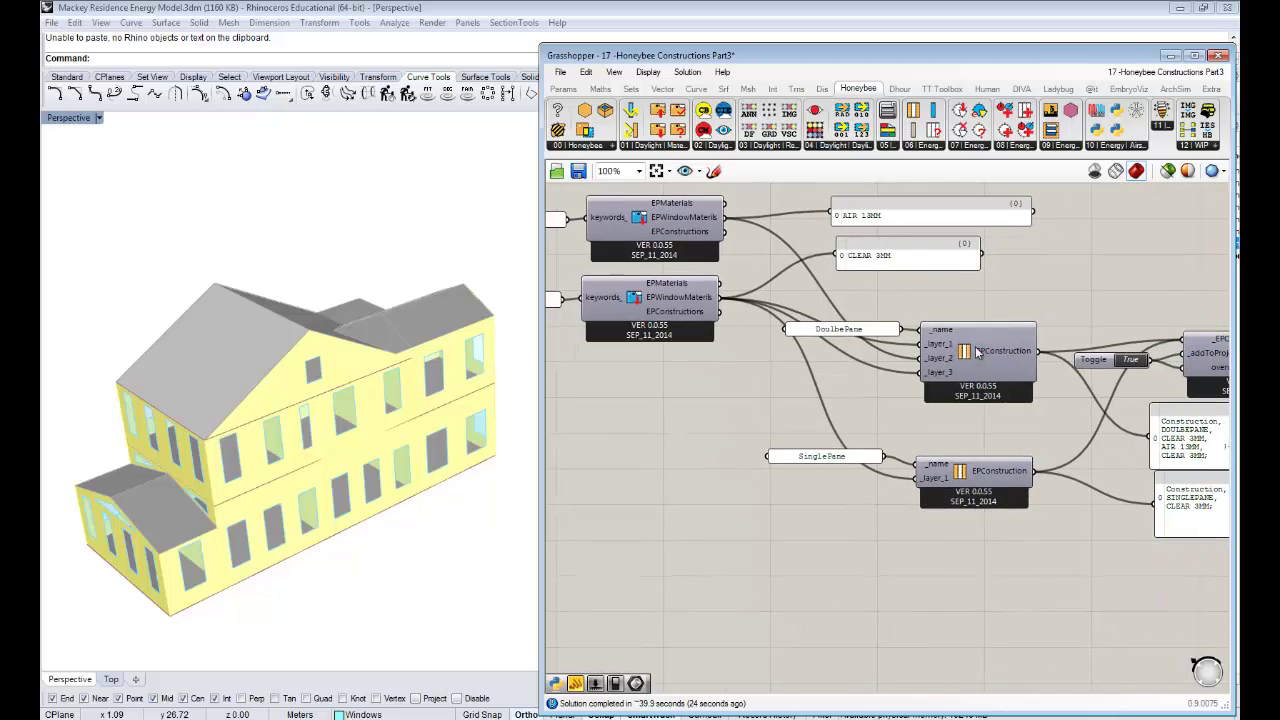
pyautogui.moveTo(976, 354); pyautogui.dragTo(972, 353)
pyautogui.click(874, 387)
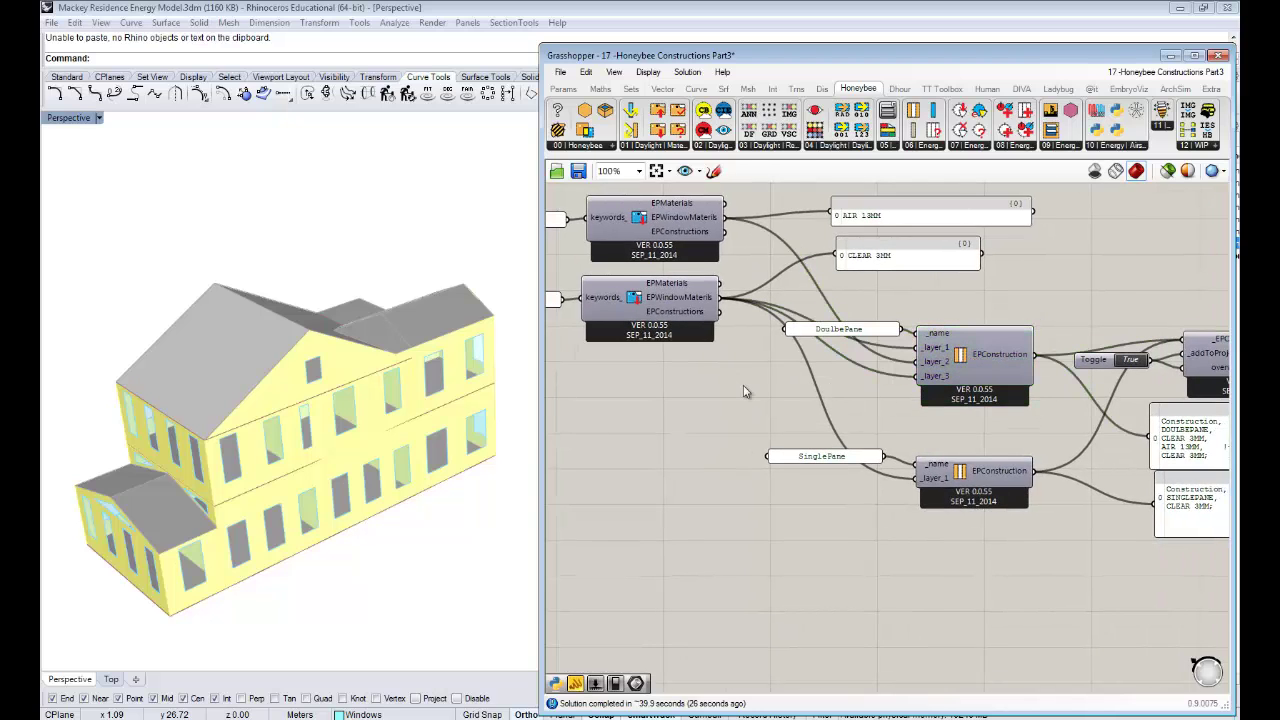
# Review the house model and the material keywords, layers and construction panels of the custom window constructions.
pyautogui.moveTo(748, 387); pyautogui.dragTo(743, 398, button='right')
pyautogui.scroll(-2, 743, 398)
pyautogui.click(341, 470)
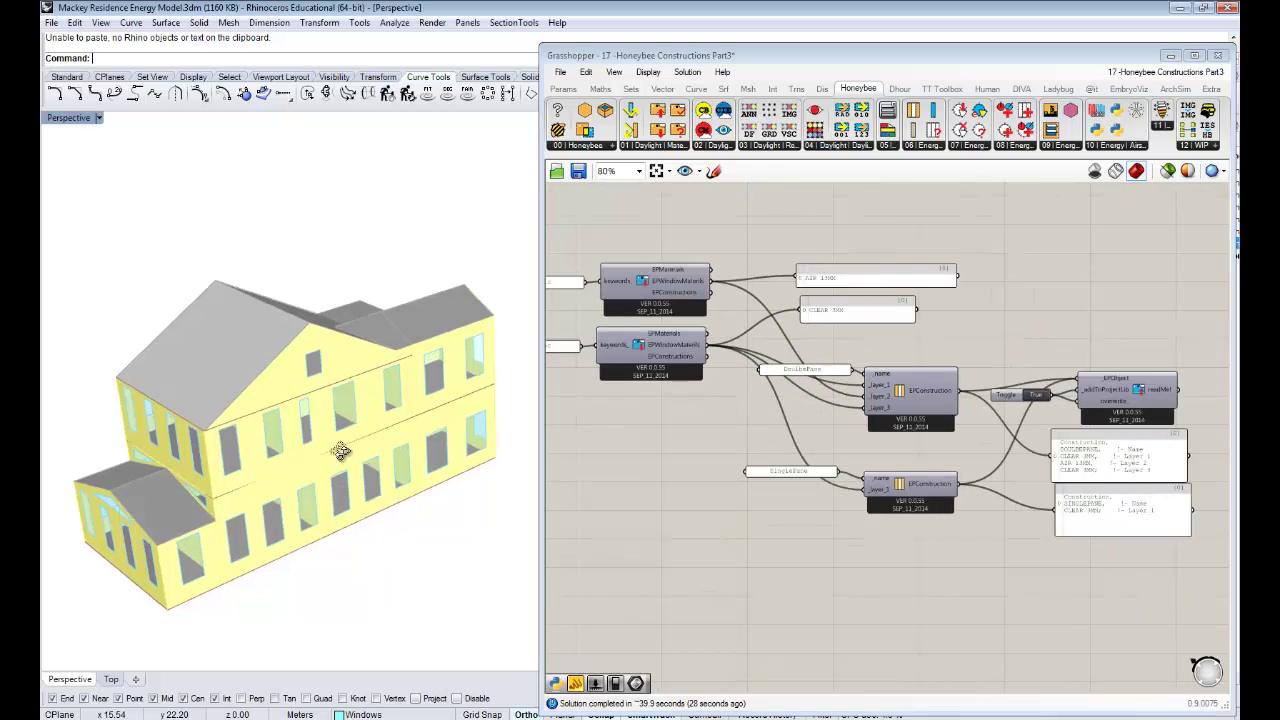
pyautogui.click(898, 462)
pyautogui.scroll(-3, 892, 462)
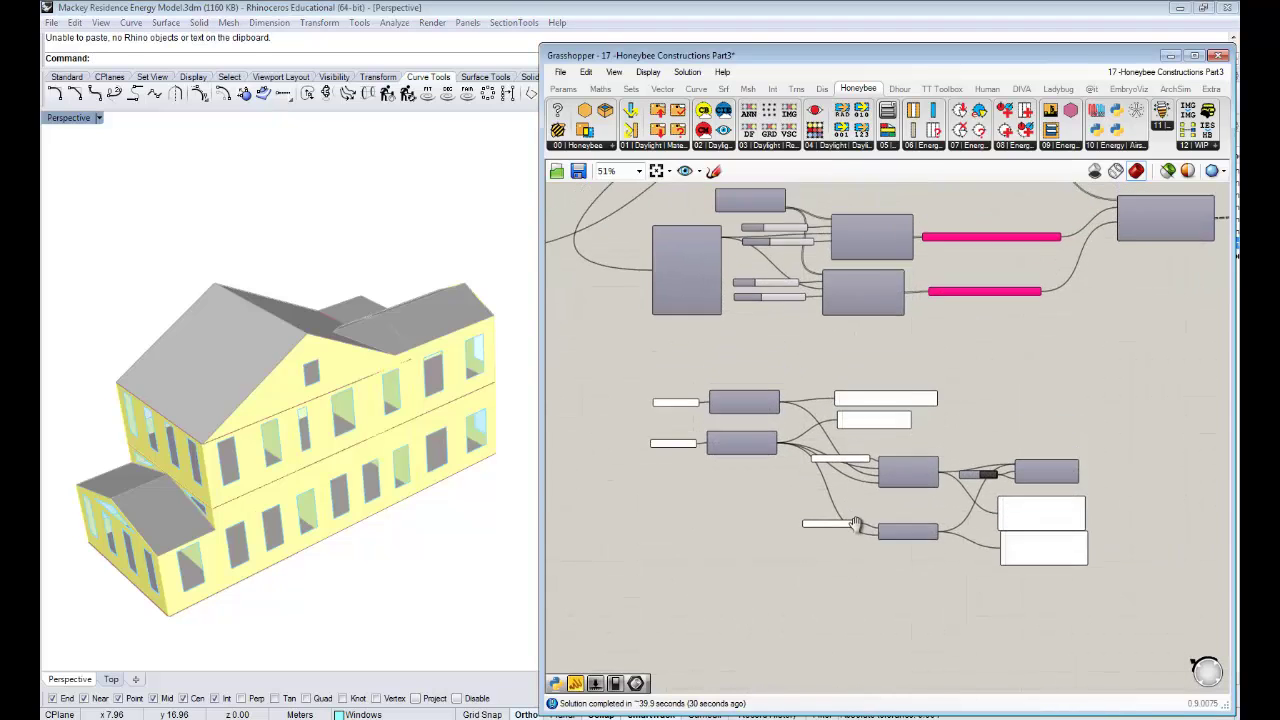
pyautogui.scroll(3, 893, 440)
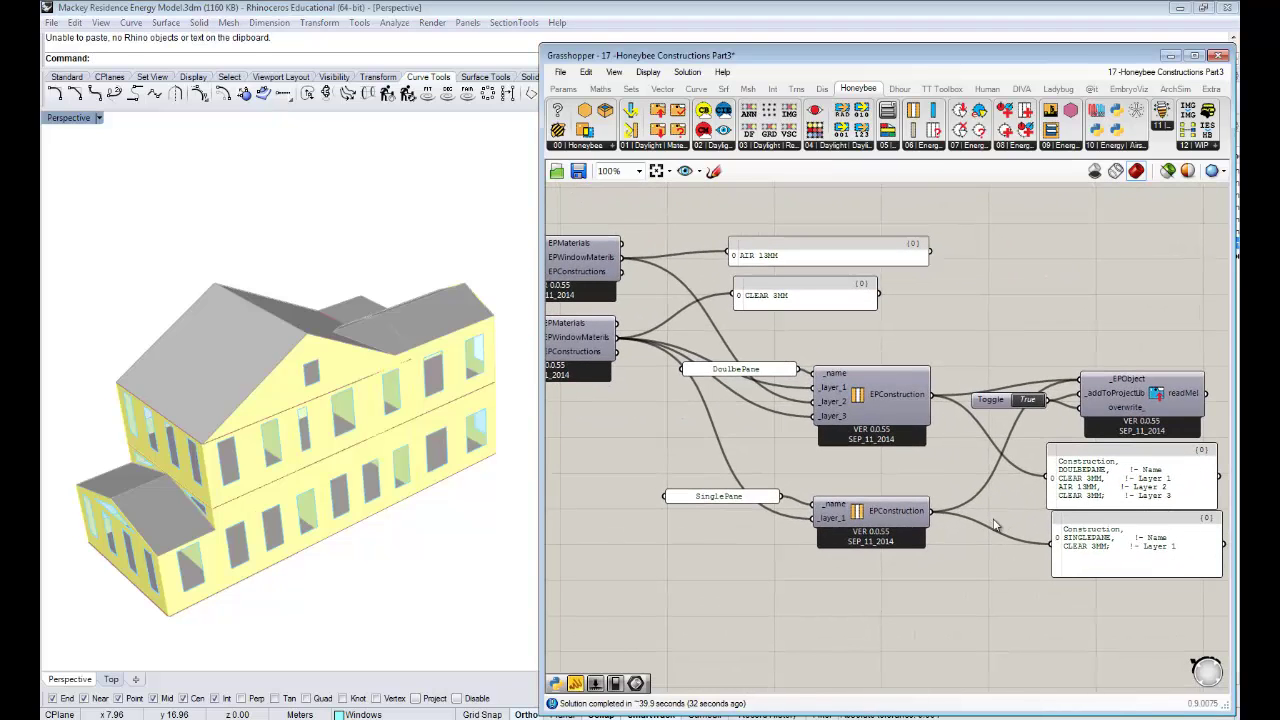
pyautogui.scroll(-3, 960, 497)
pyautogui.scroll(3, 645, 380)
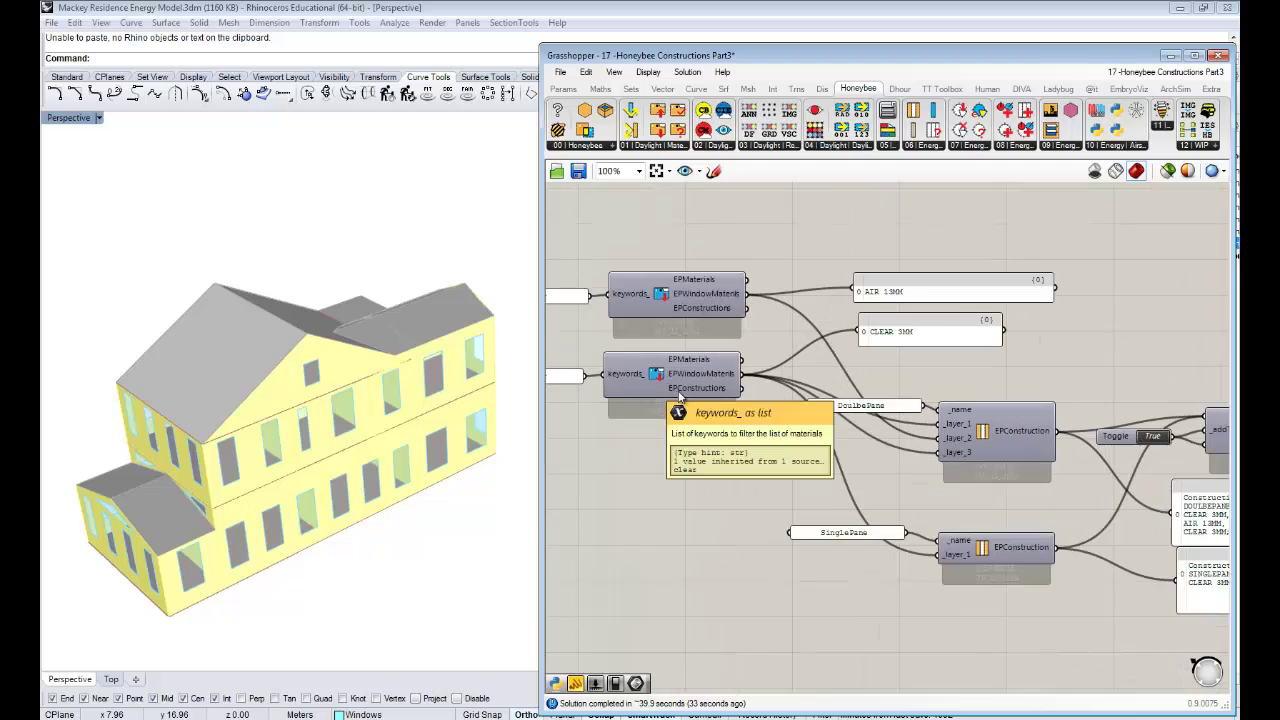
pyautogui.scroll(-3, 766, 390)
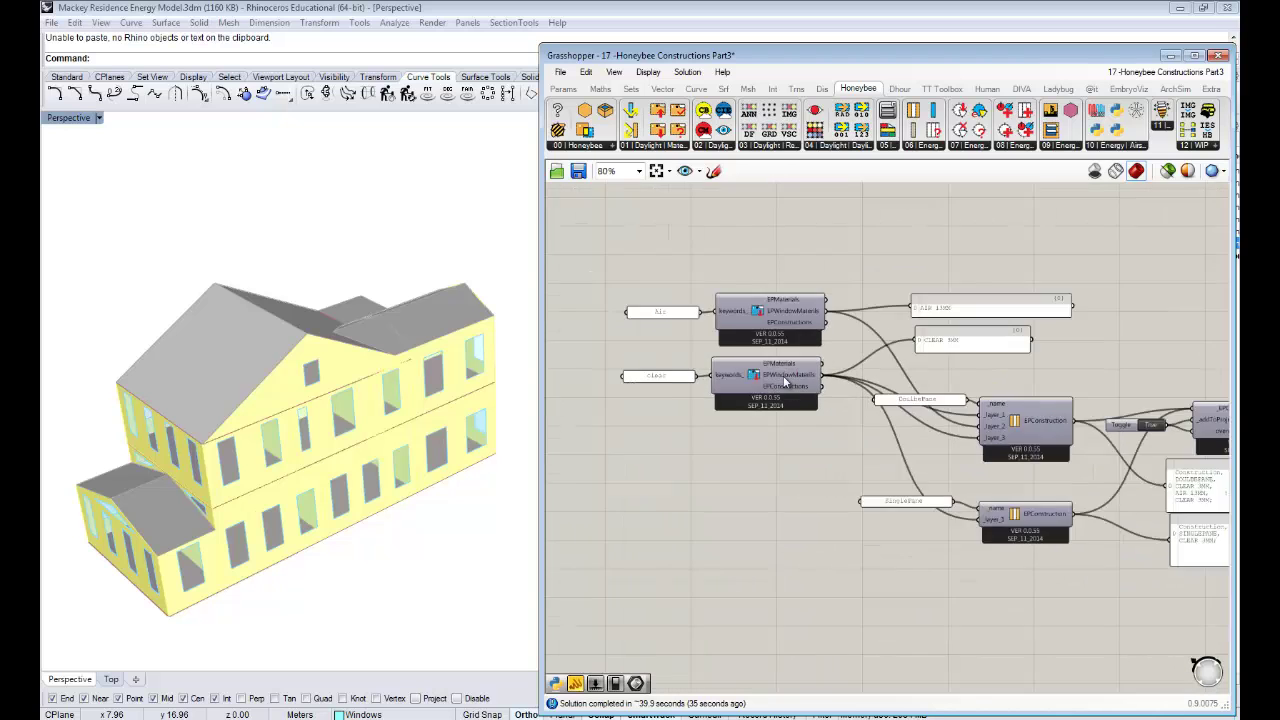
pyautogui.moveTo(826, 435); pyautogui.dragTo(814, 462, button='right')
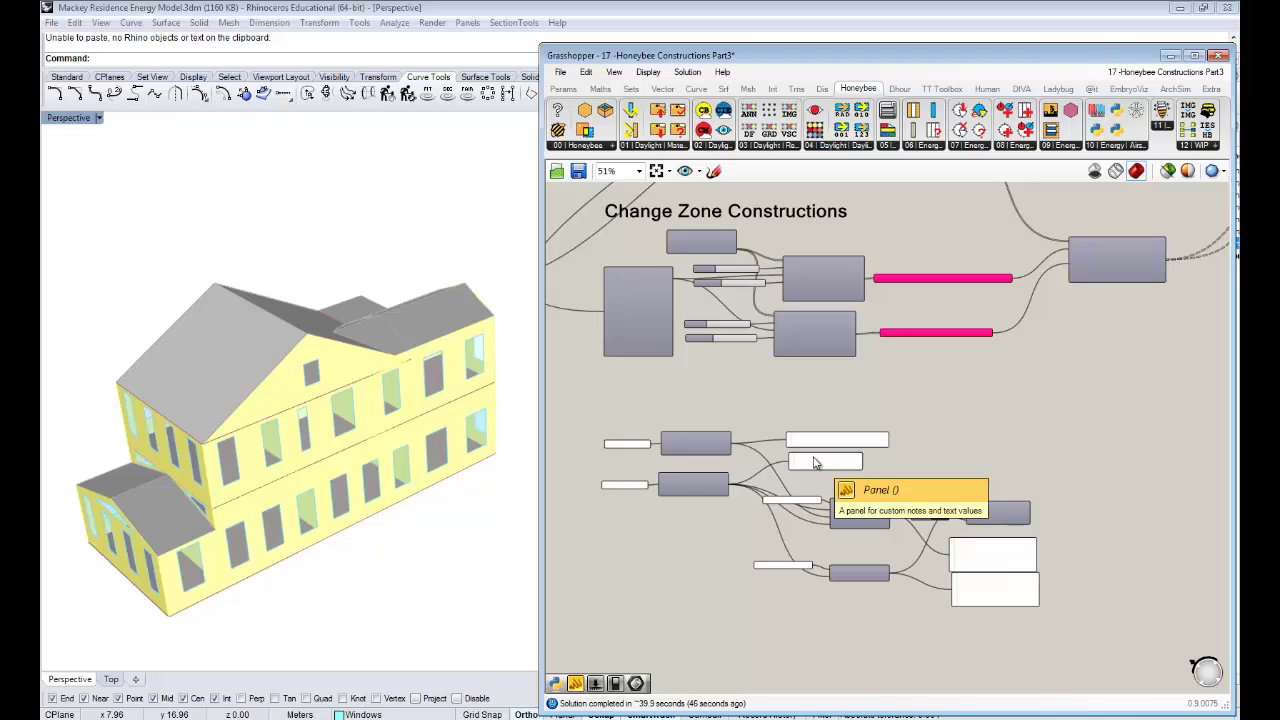
# Add a material decomposition component beside the material panels and connect the CLEAR 3MM panel to its _materialName input.
pyautogui.scroll(4, 800, 463)
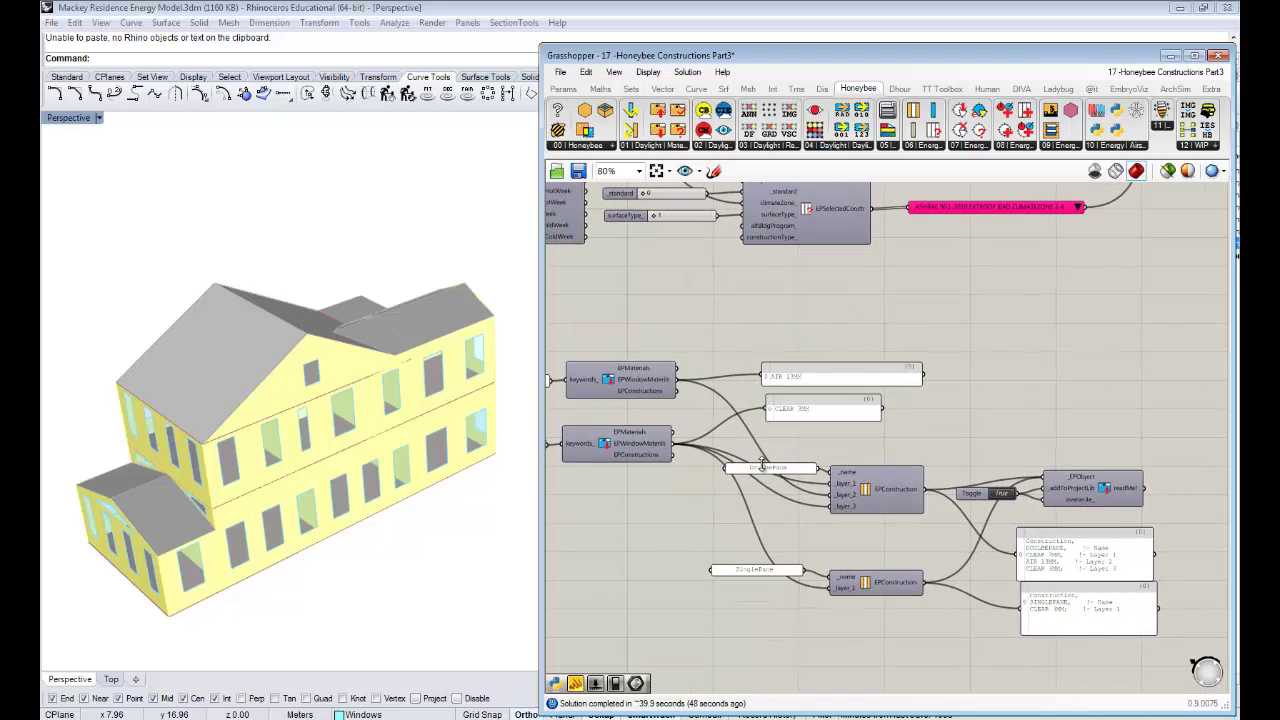
pyautogui.scroll(3, 941, 427)
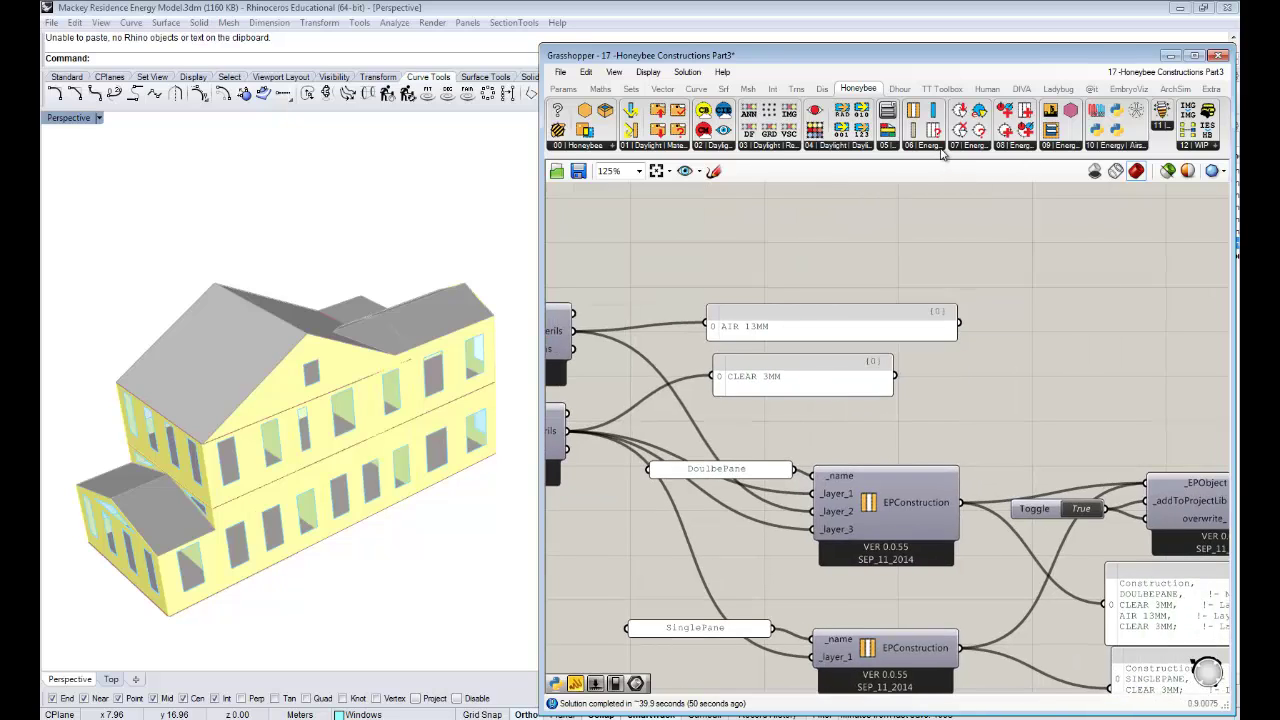
pyautogui.click(941, 153)
pyautogui.moveTo(975, 325); pyautogui.dragTo(975, 378)
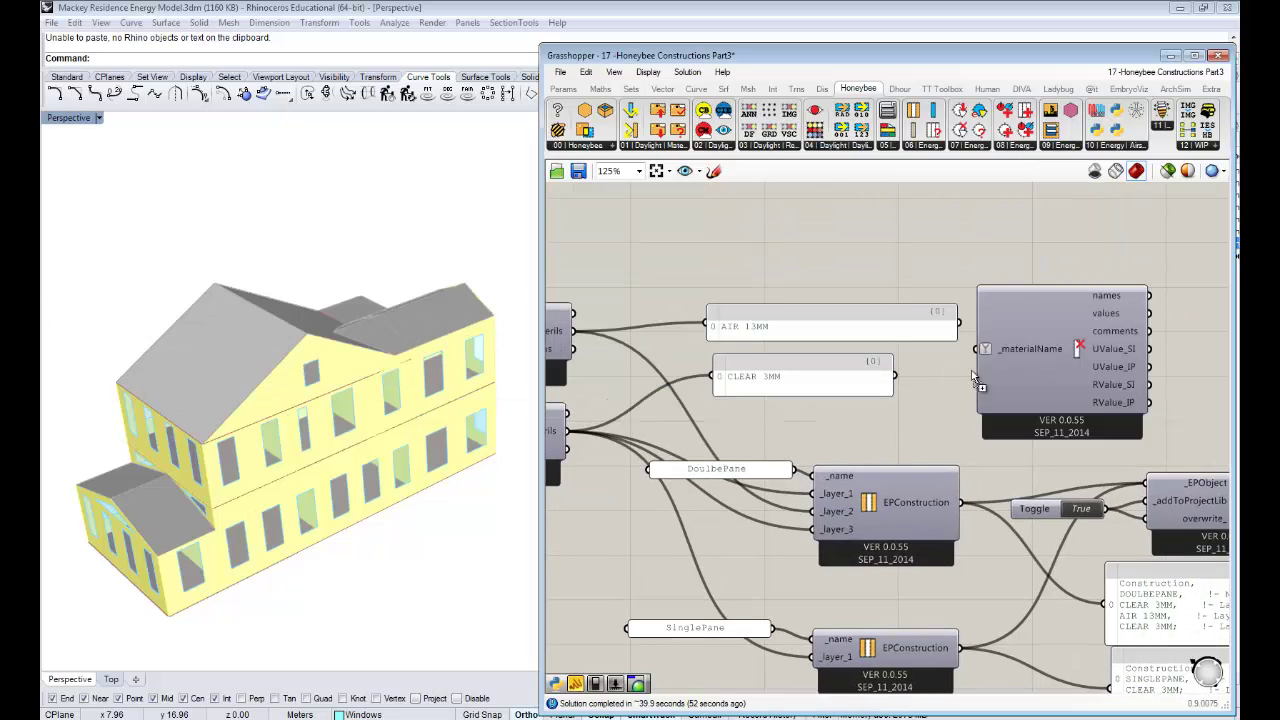
pyautogui.moveTo(891, 376); pyautogui.dragTo(979, 354)
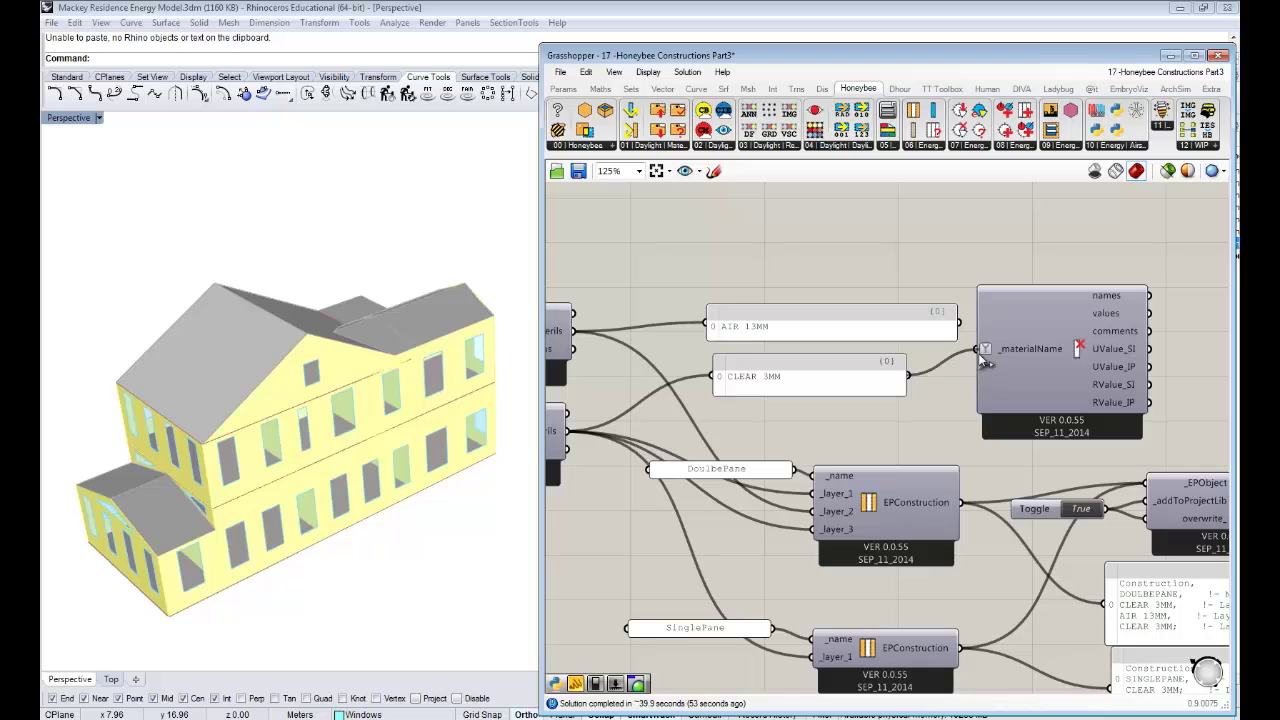
pyautogui.moveTo(1116, 316)
# Delete the material decomposition component connected to the CLEAR 3MM panel.
pyautogui.click(1053, 362)
pyautogui.press('Delete')
pyautogui.scroll(-5, 1053, 370)
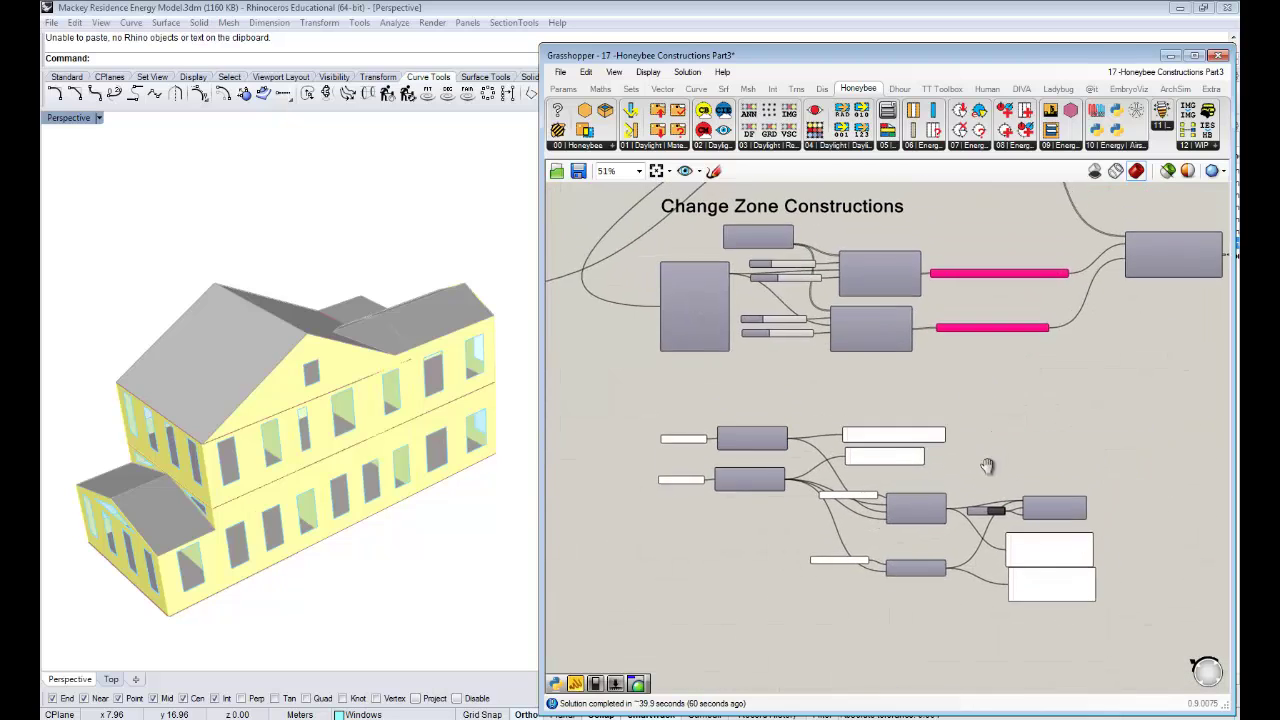